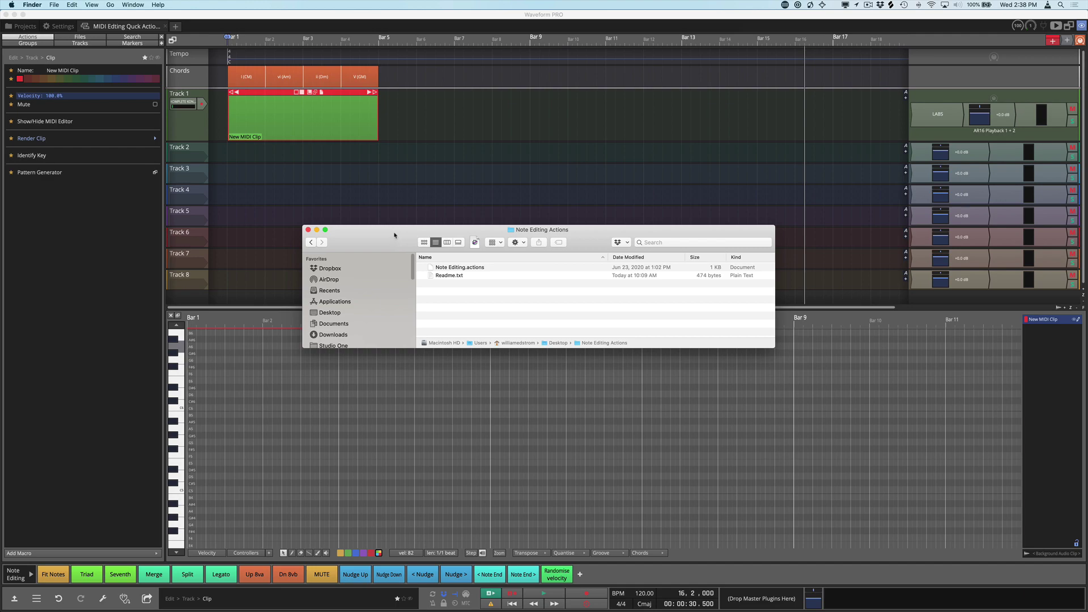
Step: Minimise the Note Editing Actions window and reveal the settings folder from the File Locations settings
key("super+m")
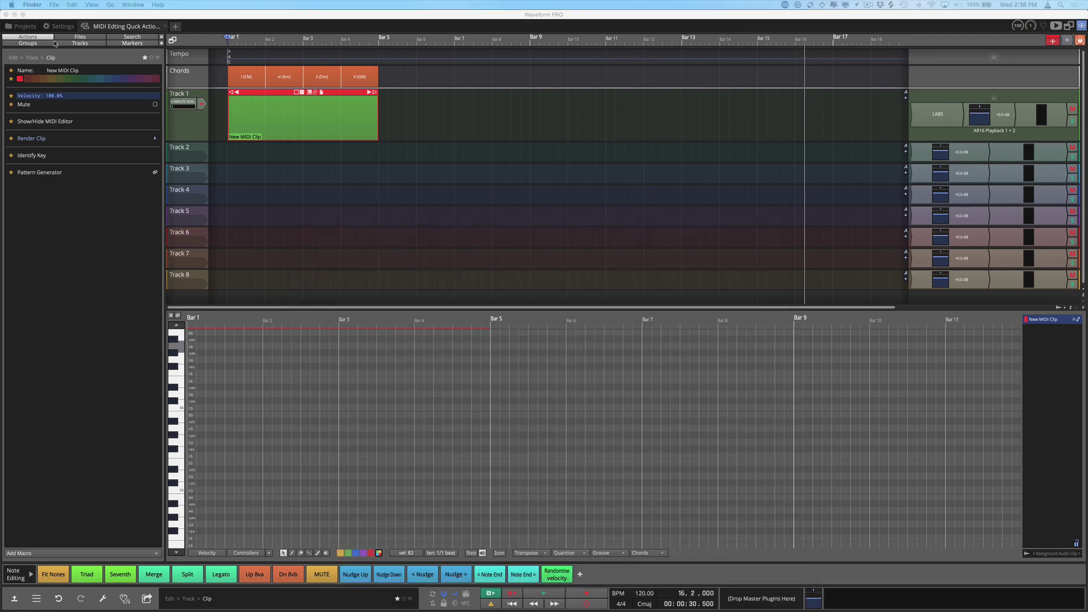
left_click(61, 26)
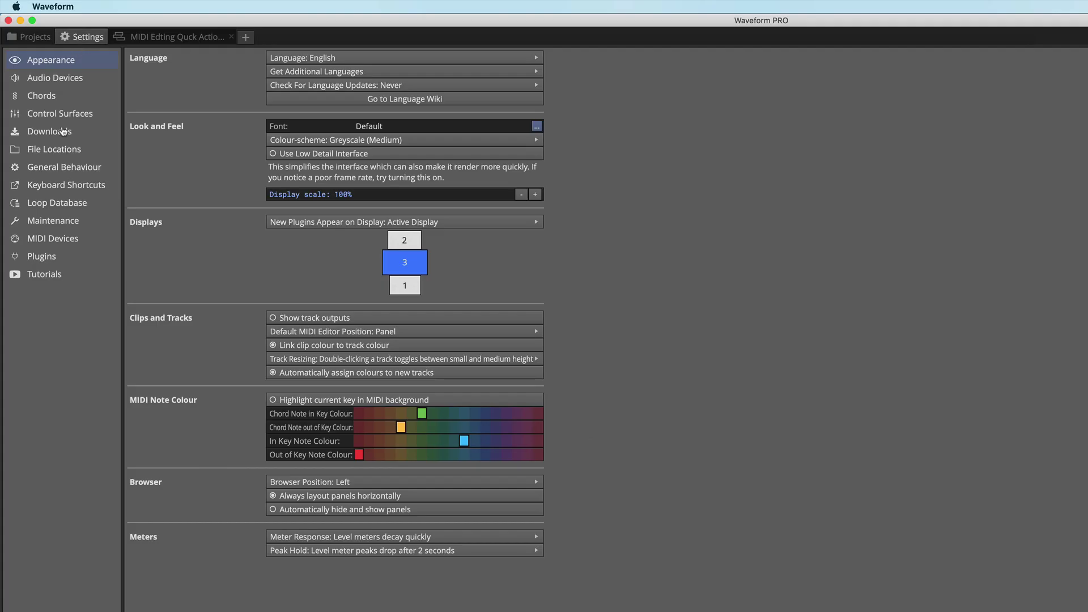
left_click(63, 150)
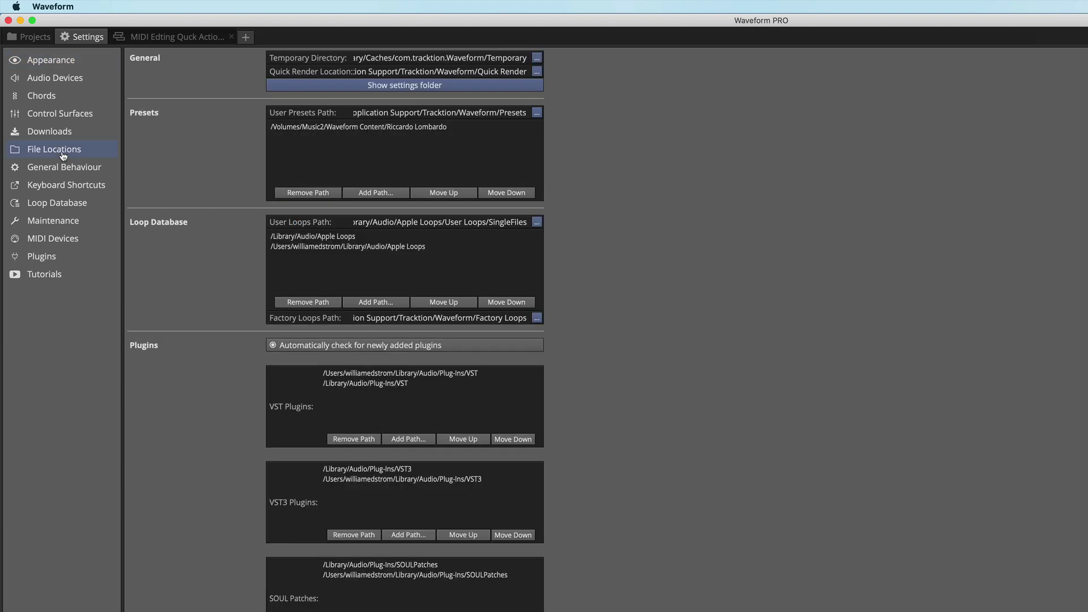
left_click(415, 88)
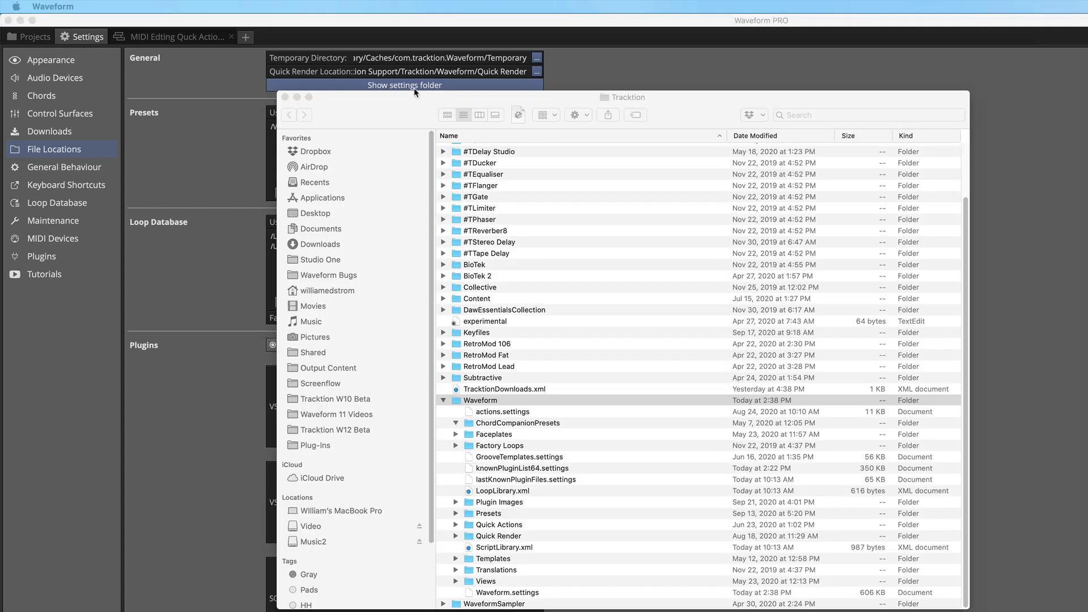
Step: Open the Waveform folder inside the Tracktion folder and expand its Quick Actions folder
left_click_drag(652, 102, 764, 68)
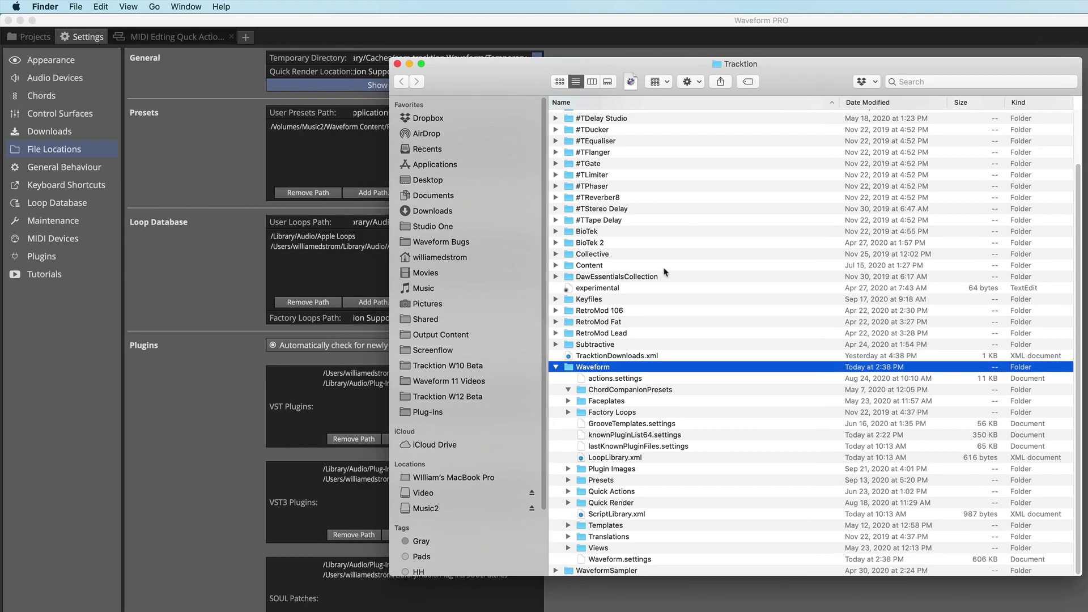
double_click(571, 369)
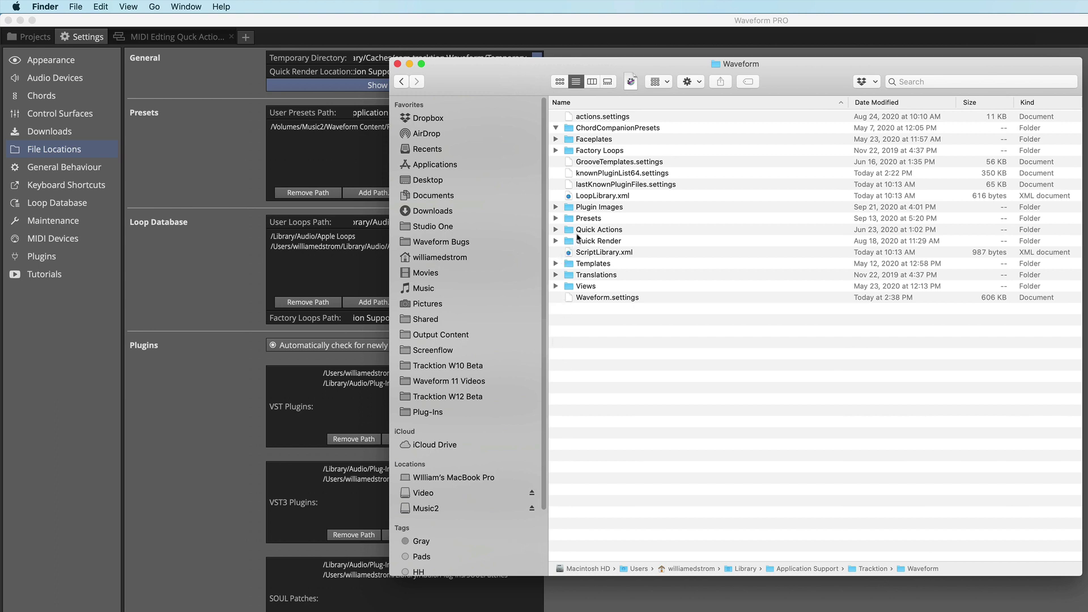
left_click(556, 230)
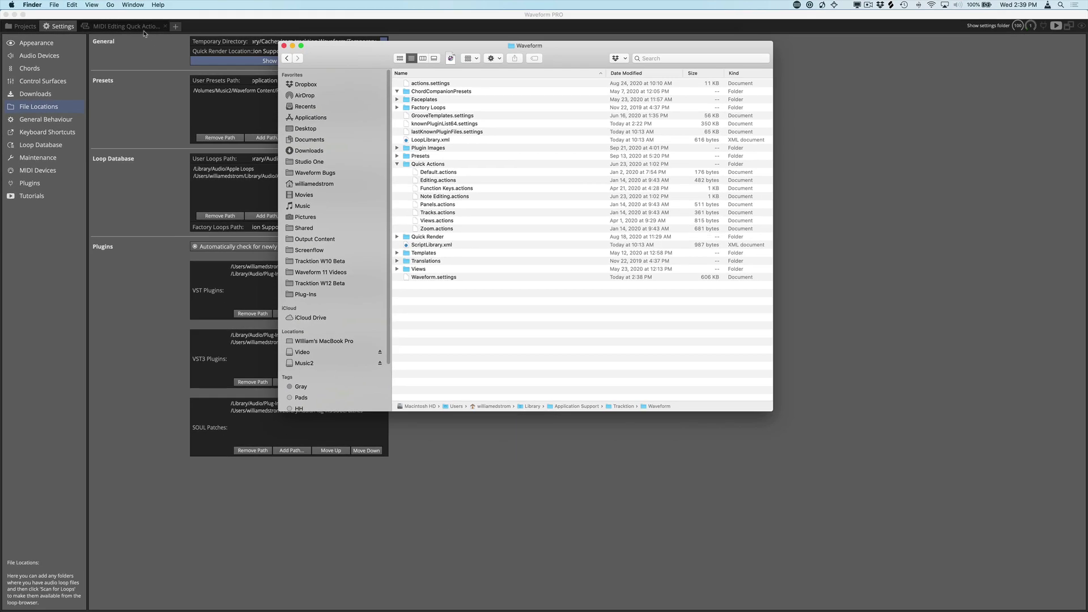
Step: Return to the MIDI editing project, view the Note Editing Actions folder beside the Quick Actions folder, and close both Finder windows
left_click(144, 30)
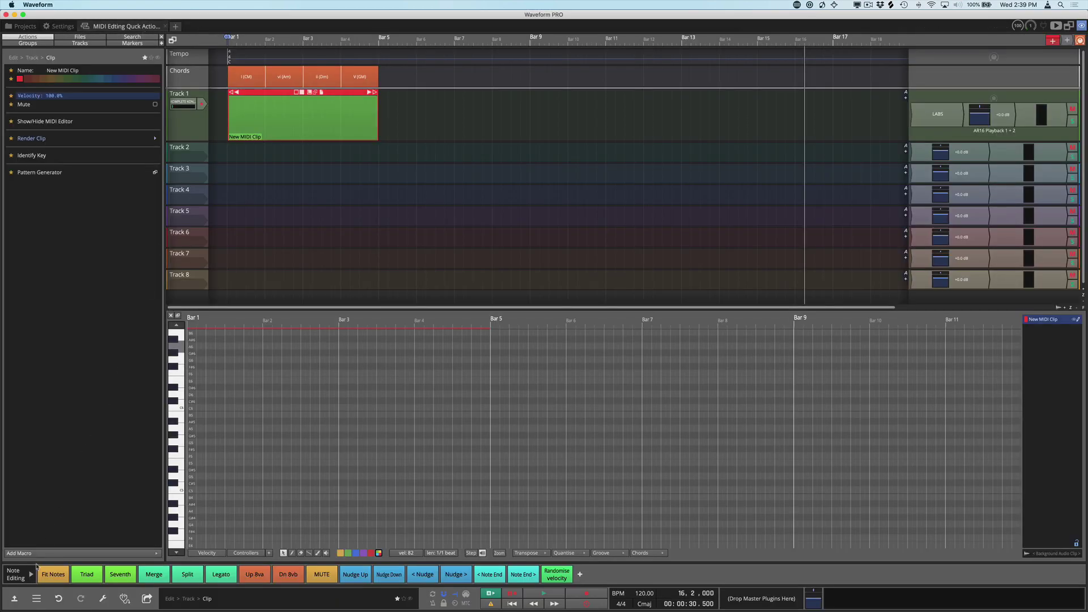
left_click(32, 575)
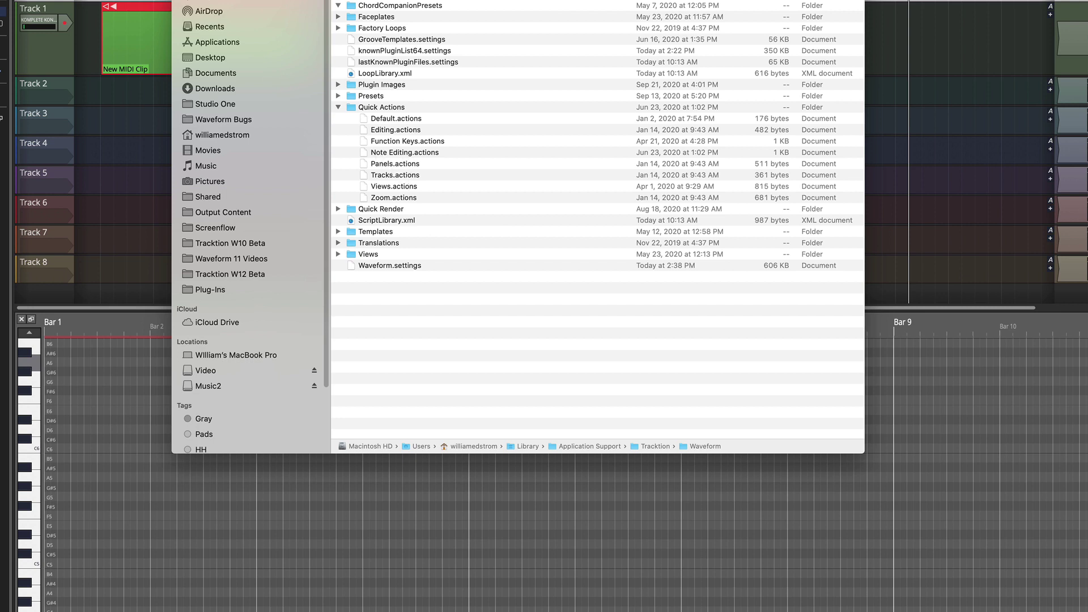
left_click_drag(566, 611, 752, 188)
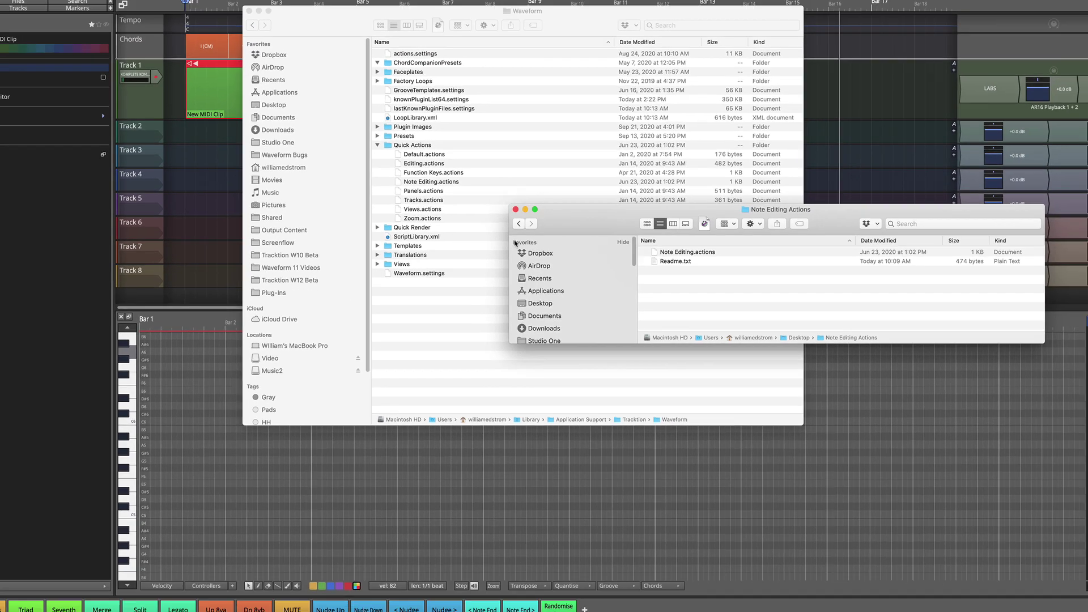
key("super+w")
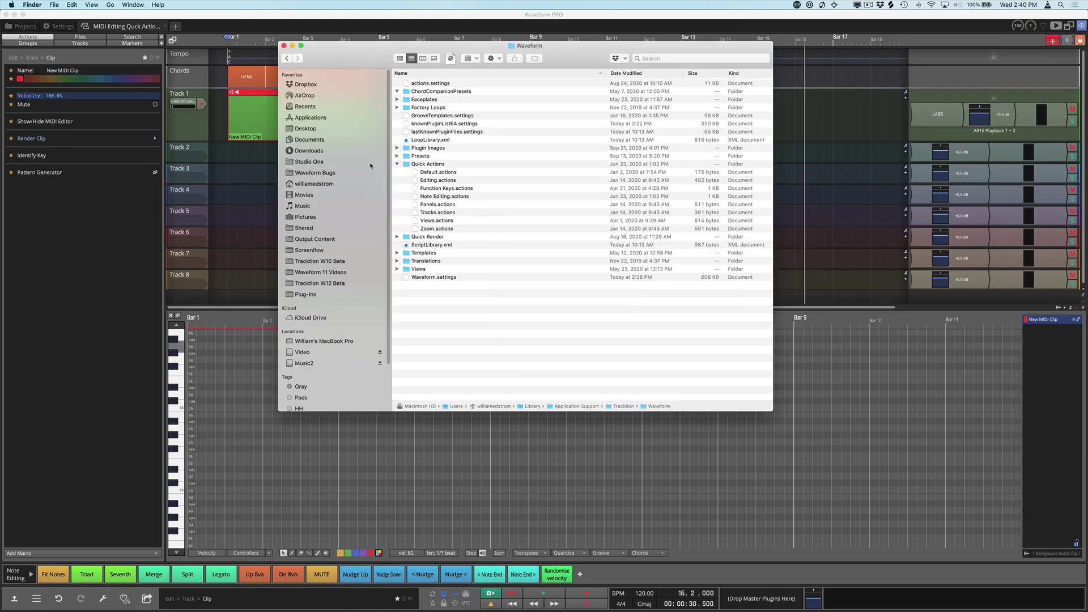
left_click(284, 46)
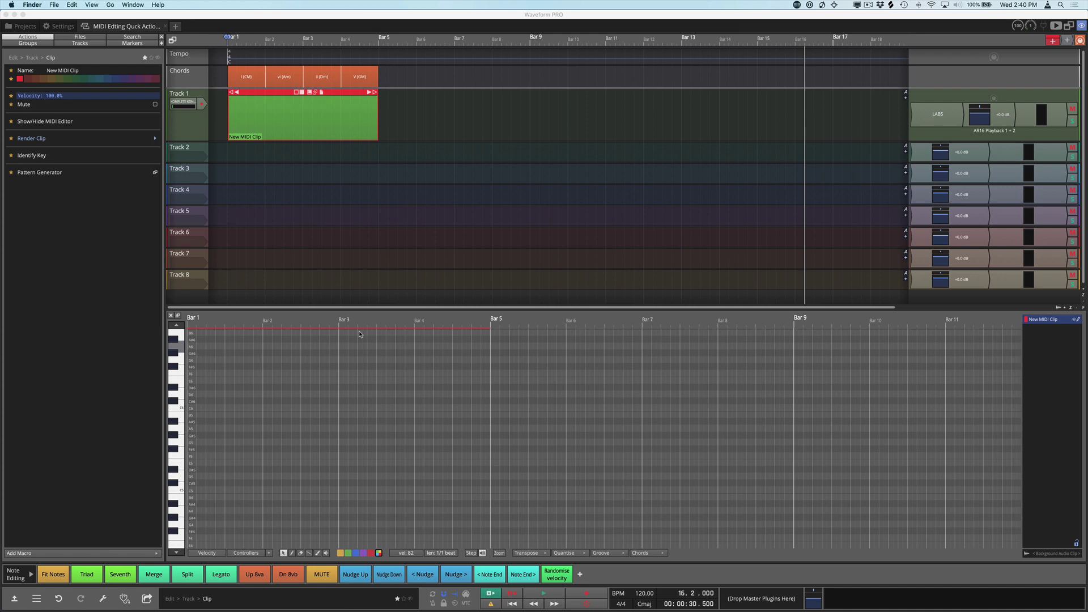
Step: Check the list of quick action sets for the Note Editing entry
left_click(31, 575)
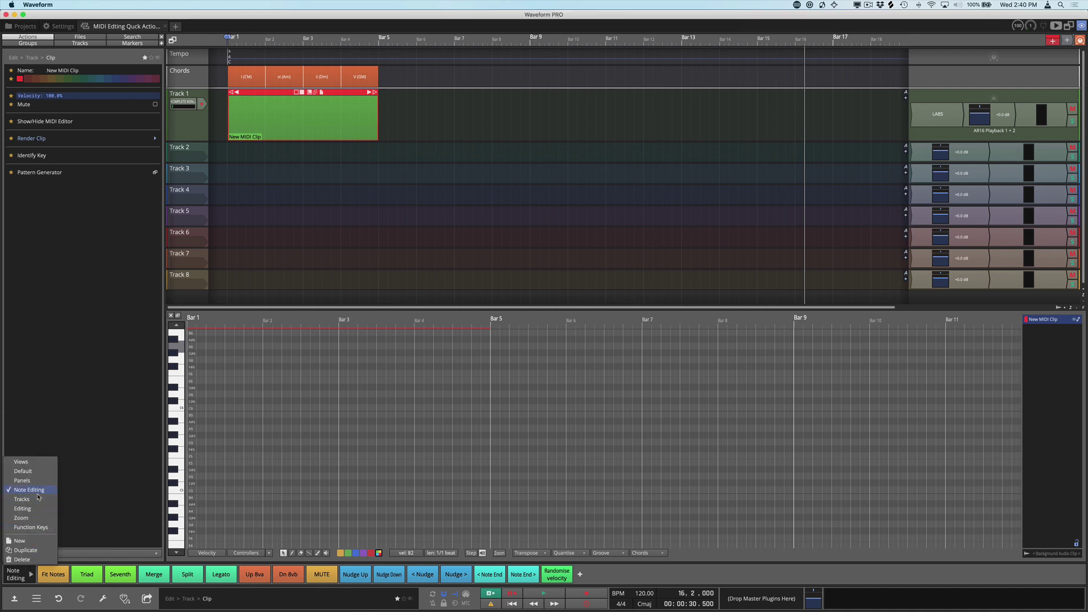
left_click(47, 563)
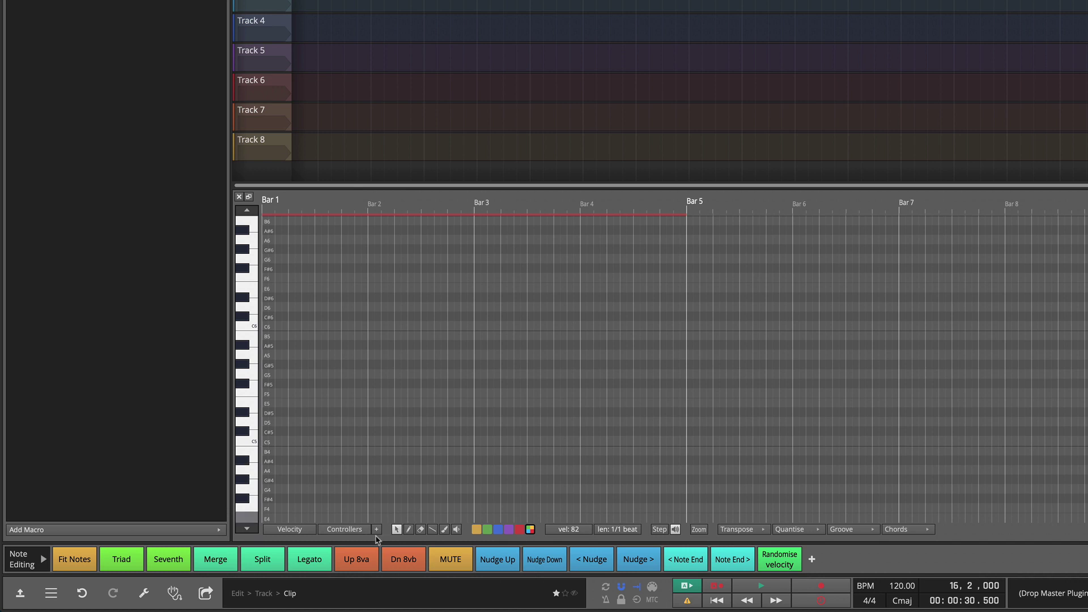
Step: Draw a C5 note filling bars 1 and 2 of the MIDI clip and build a triad on it
left_click(409, 531)
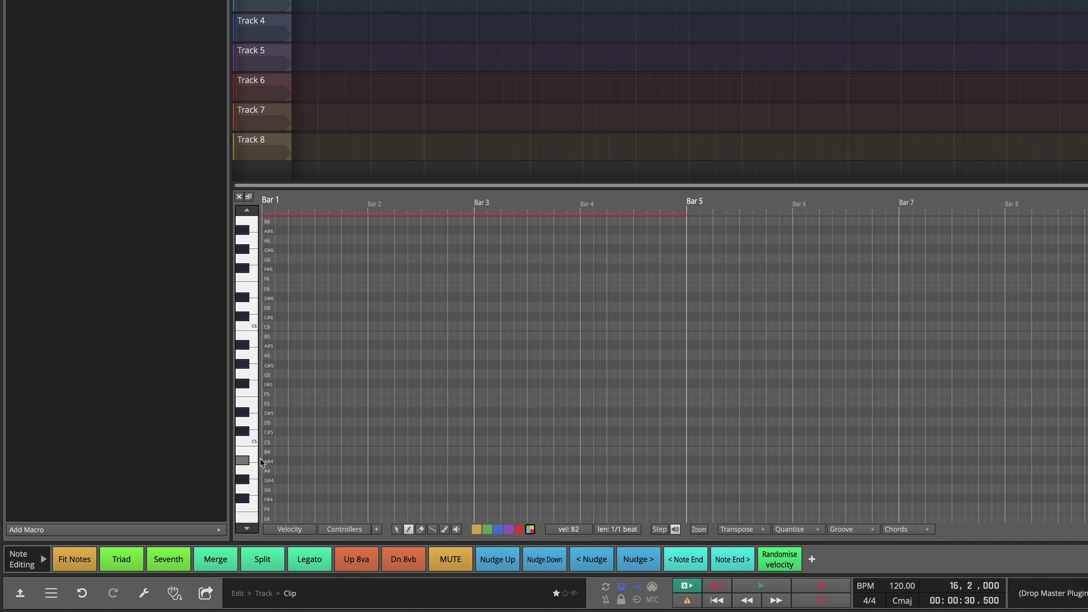
left_click_drag(277, 443, 470, 445)
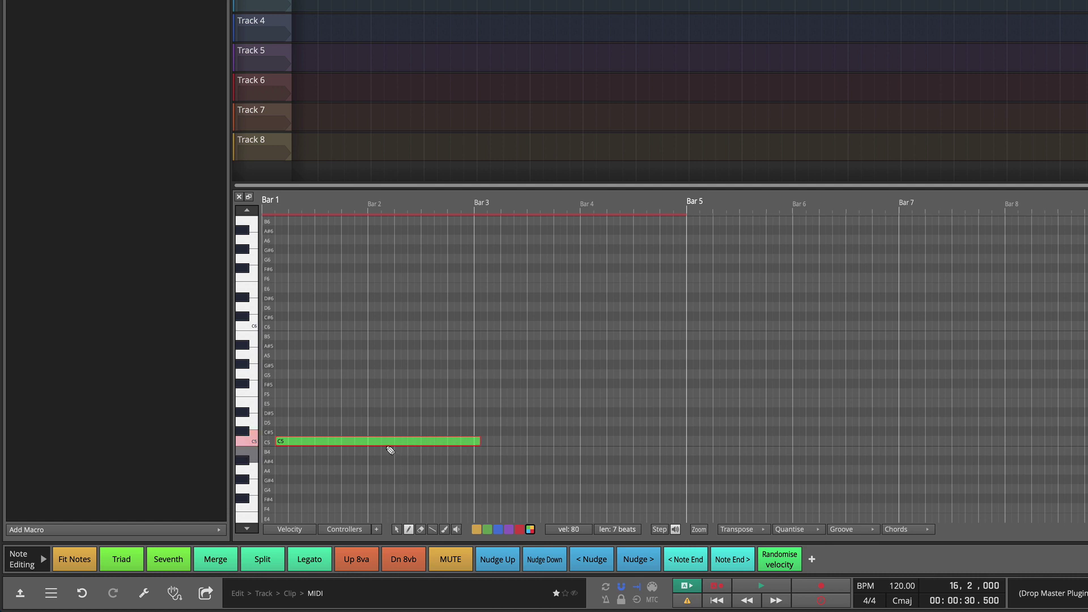
left_click_drag(384, 441, 370, 443)
left_click_drag(468, 443, 475, 442)
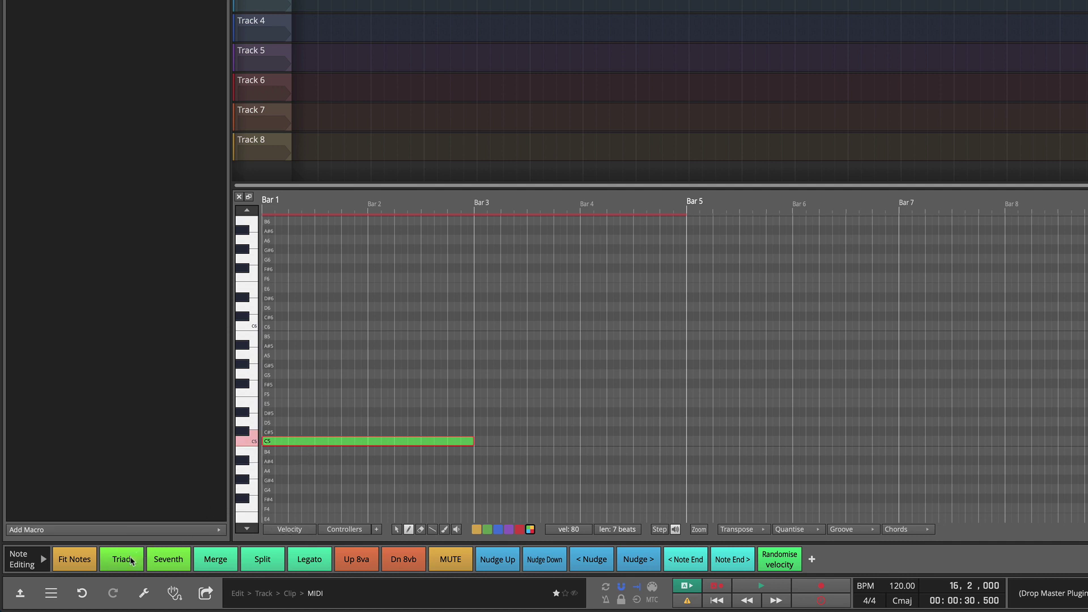
left_click(131, 560)
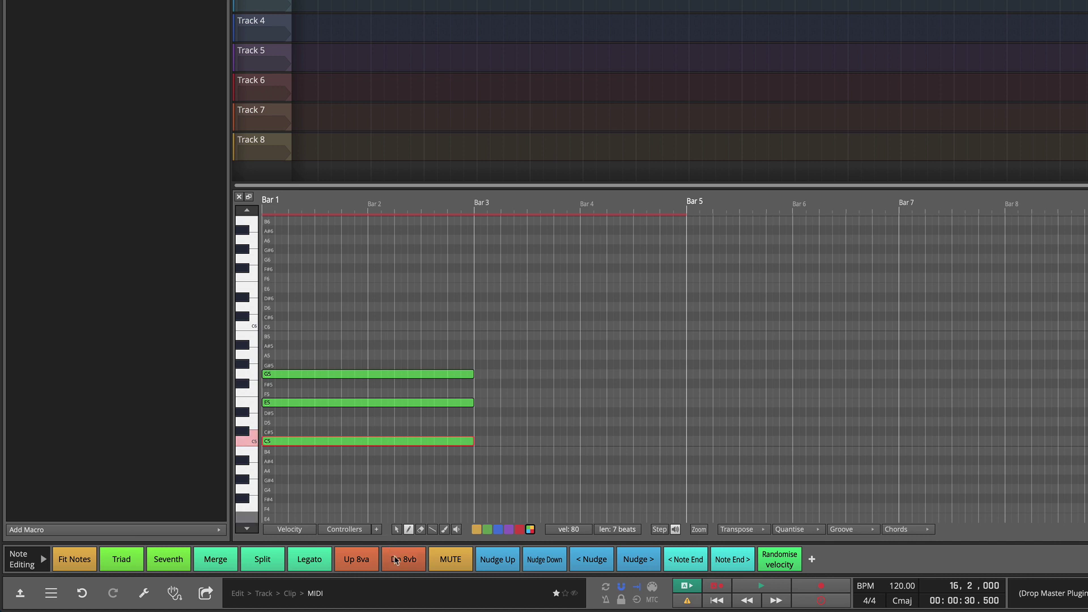
Step: Select all three chord notes and split them in half at bar 2
left_click(398, 531)
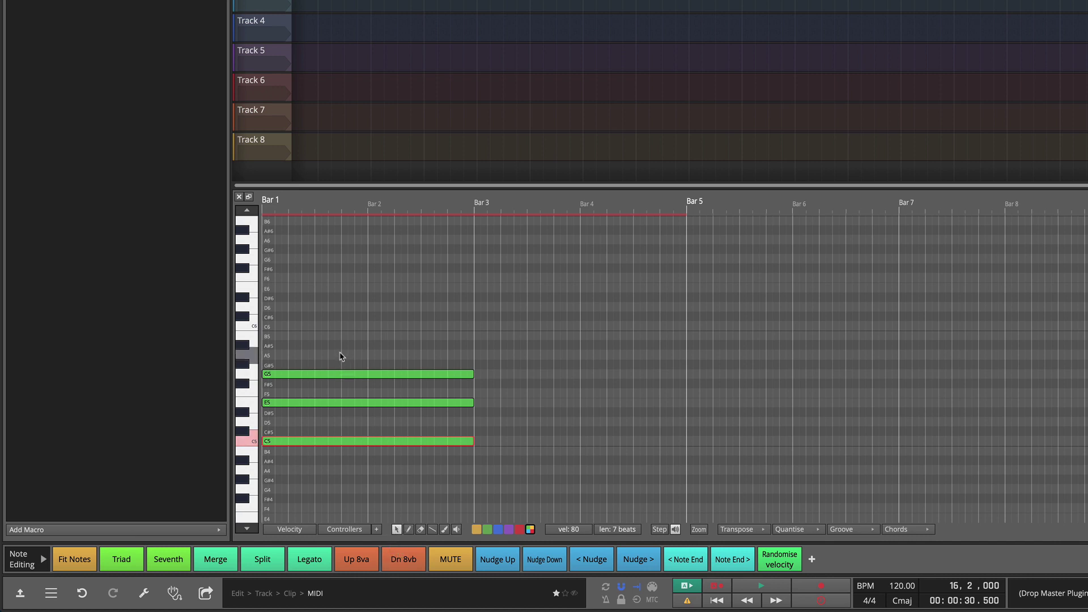
key("ctrl+z")
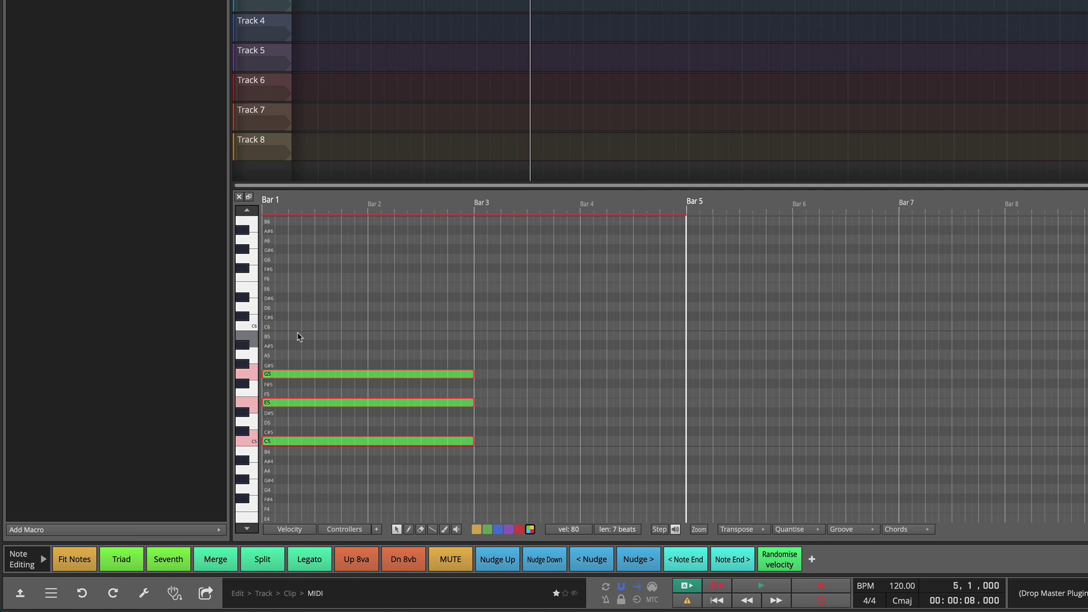
key("super+slash")
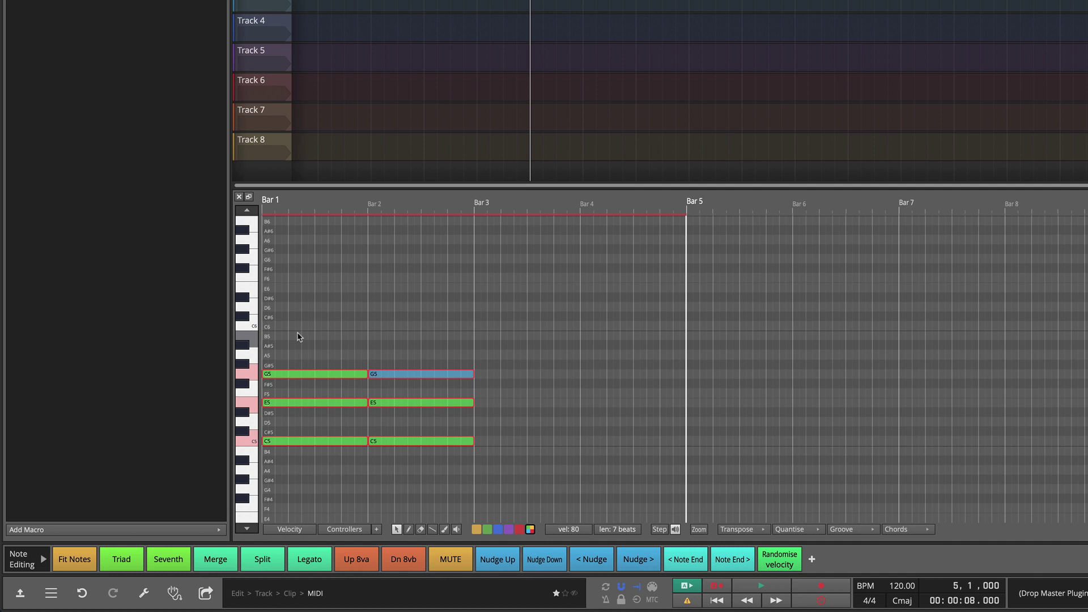
Step: Duplicate the bar 2 chord into bars 3 and 4, and deselect the notes
left_click_drag(391, 336, 489, 482)
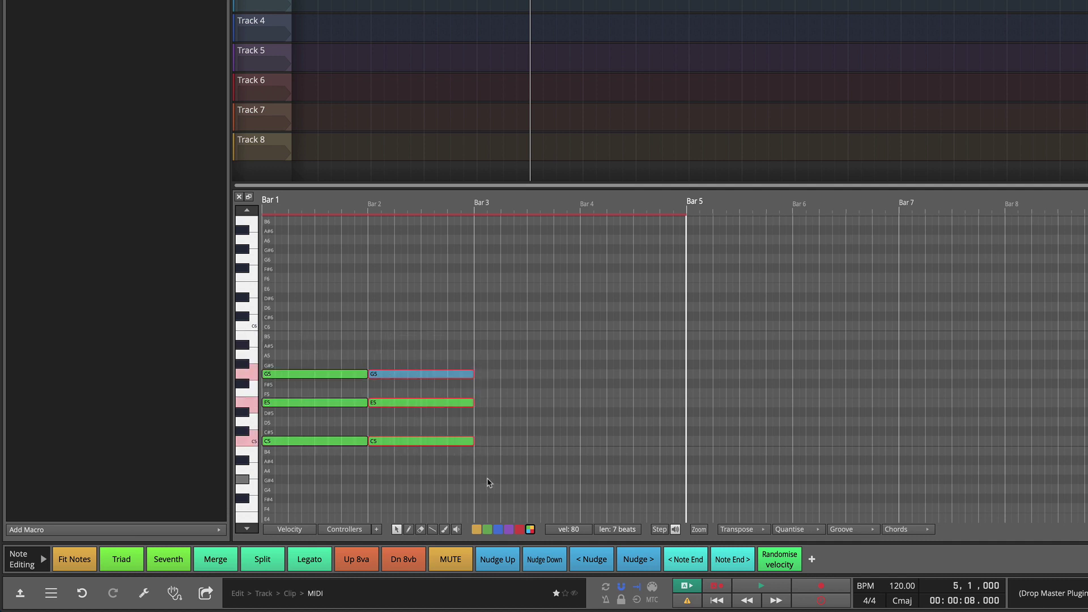
key("d")
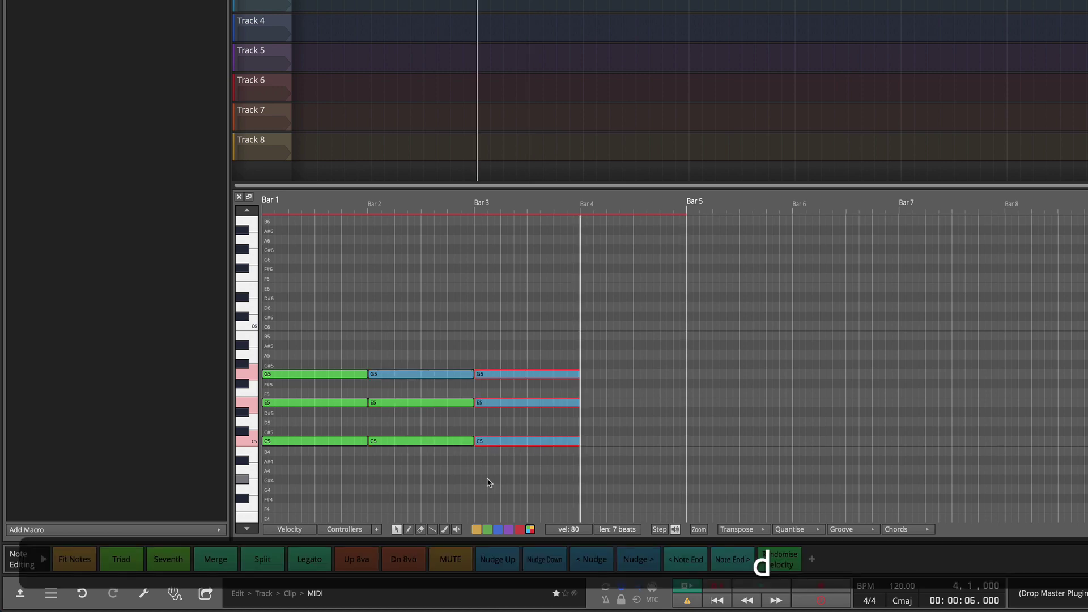
key("d")
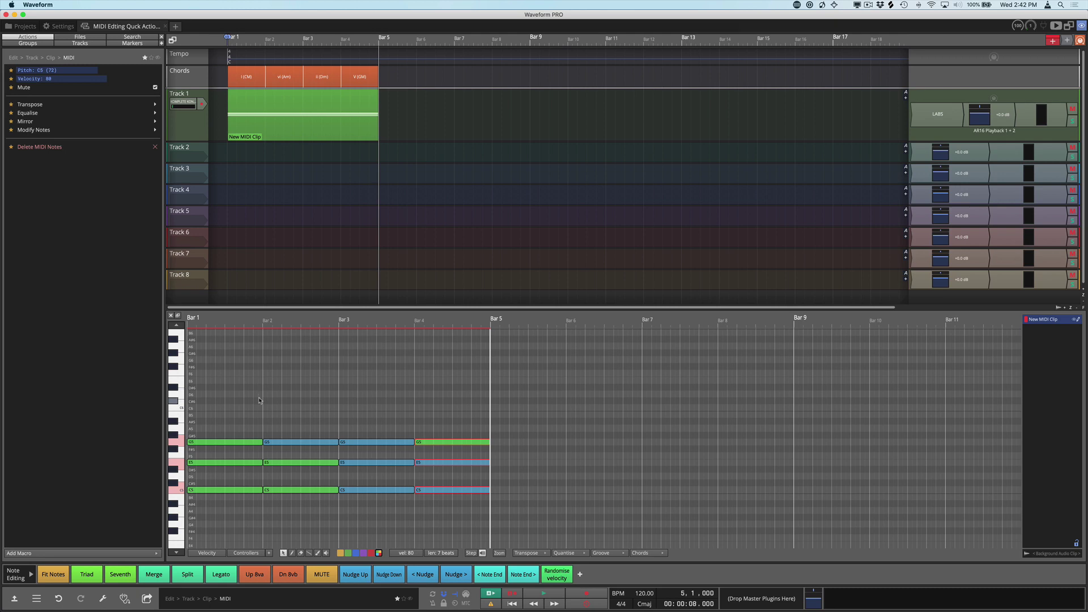
left_click(255, 86)
key("Escape")
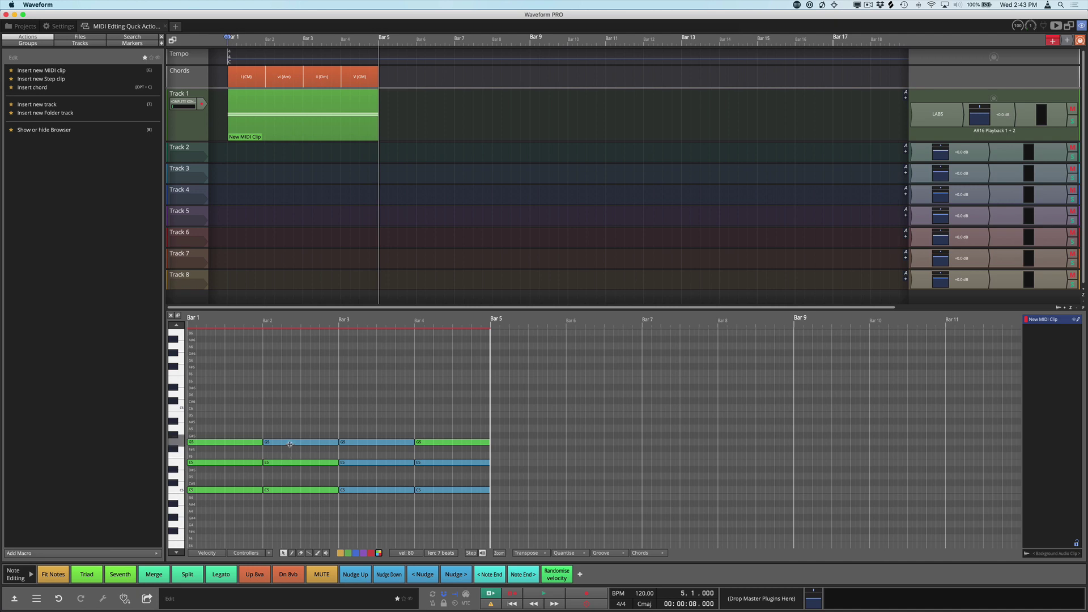
Step: Raise the top note of the bar 2 chord by two semitones to A5
left_click(289, 443)
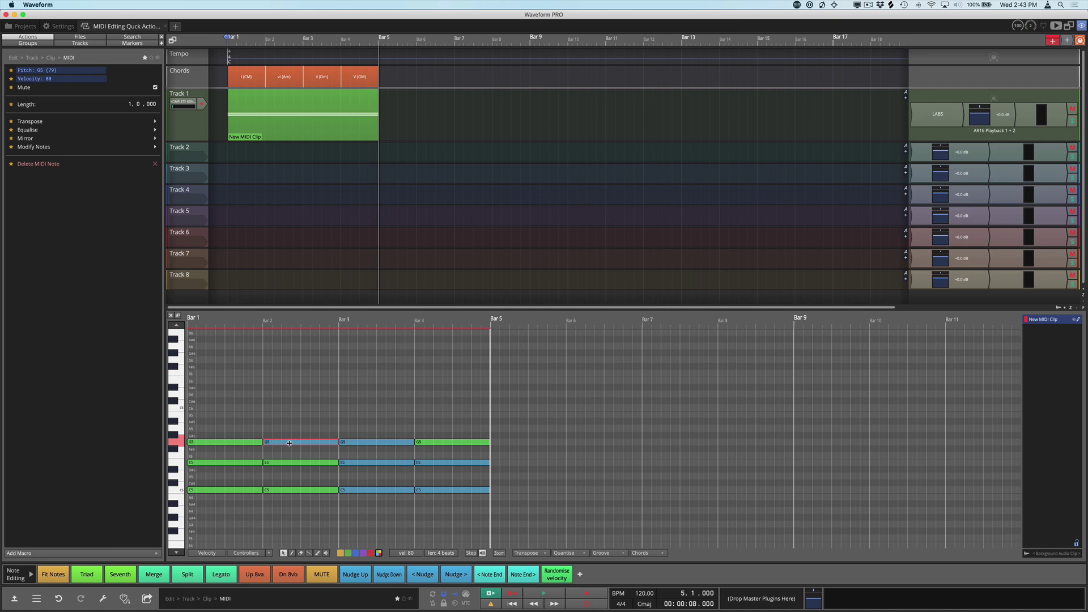
key("shift+Up")
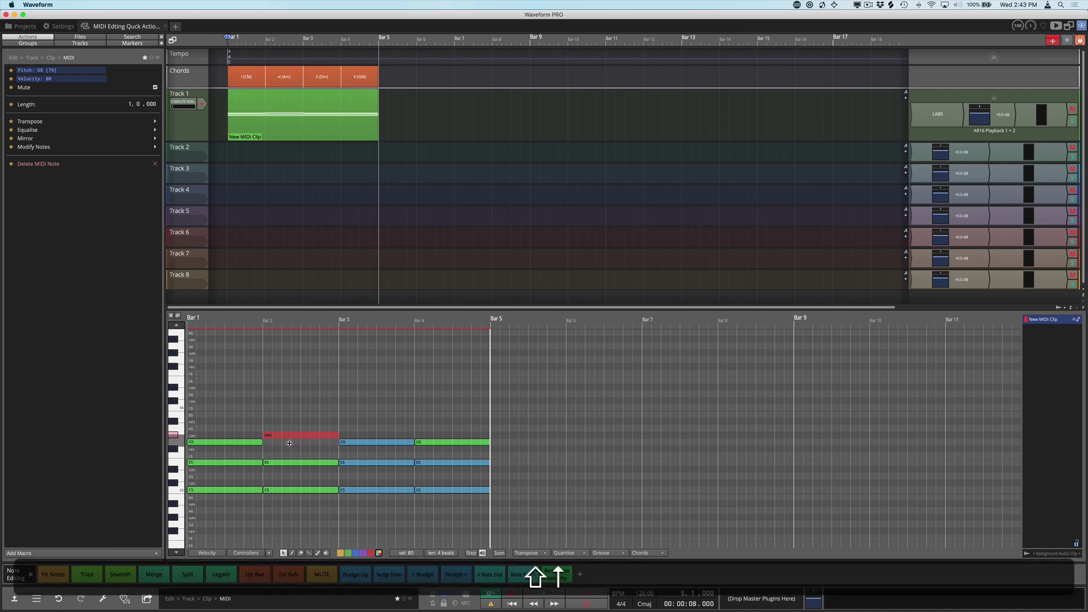
key("shift+Up")
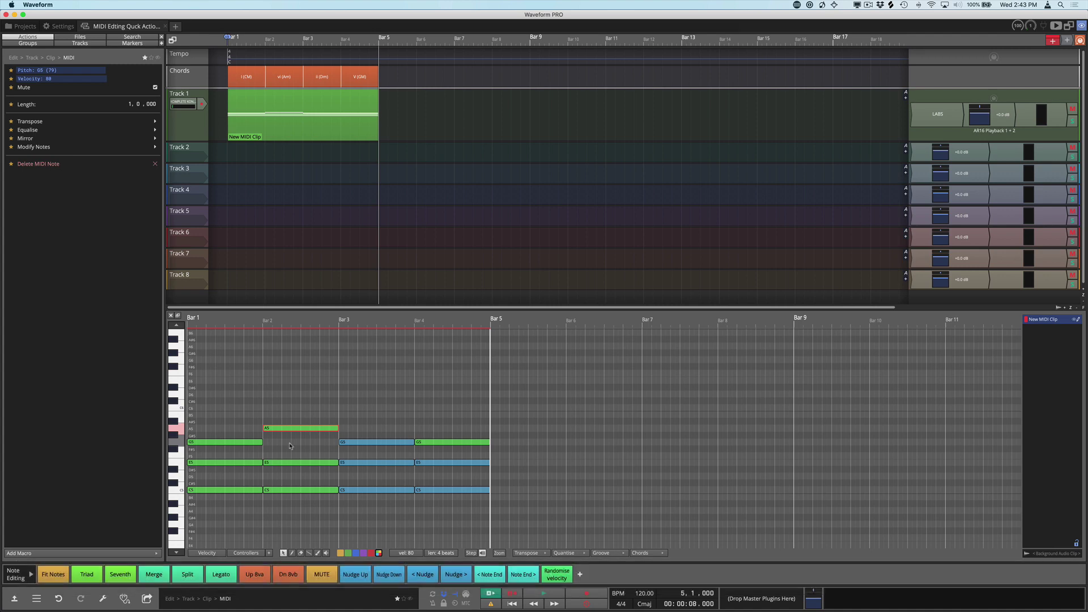
Step: Transpose the whole bar 3 chord up five semitones to F5, A5 and C6
left_click_drag(370, 430, 386, 501)
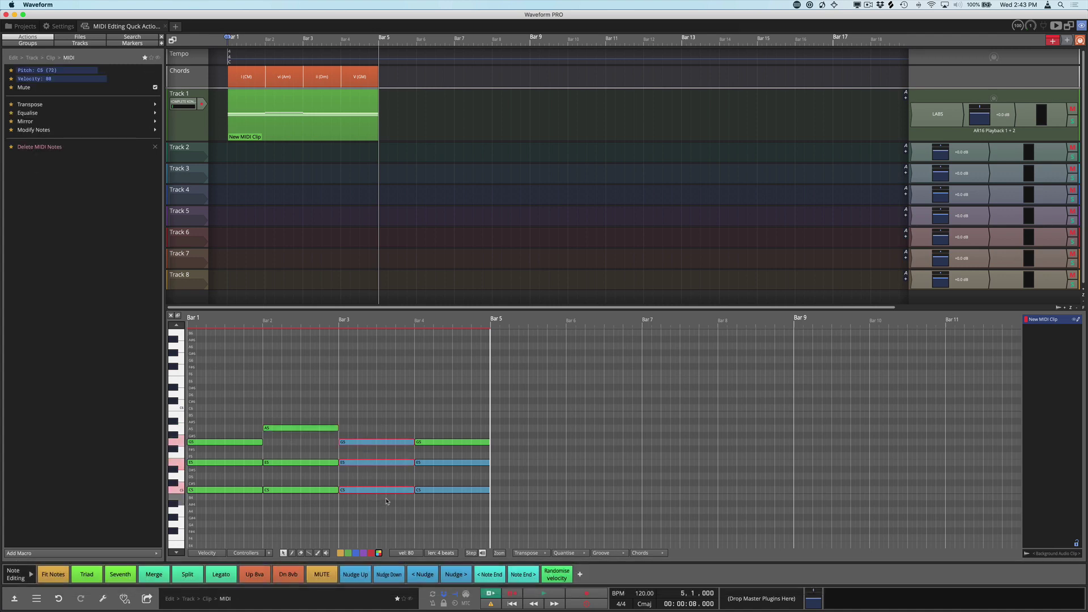
key("shift+Up")
key("shift+Up")
key("shift+Up")
key("shift+Up")
key("shift+Up")
key("shift+Up")
key("shift+Up")
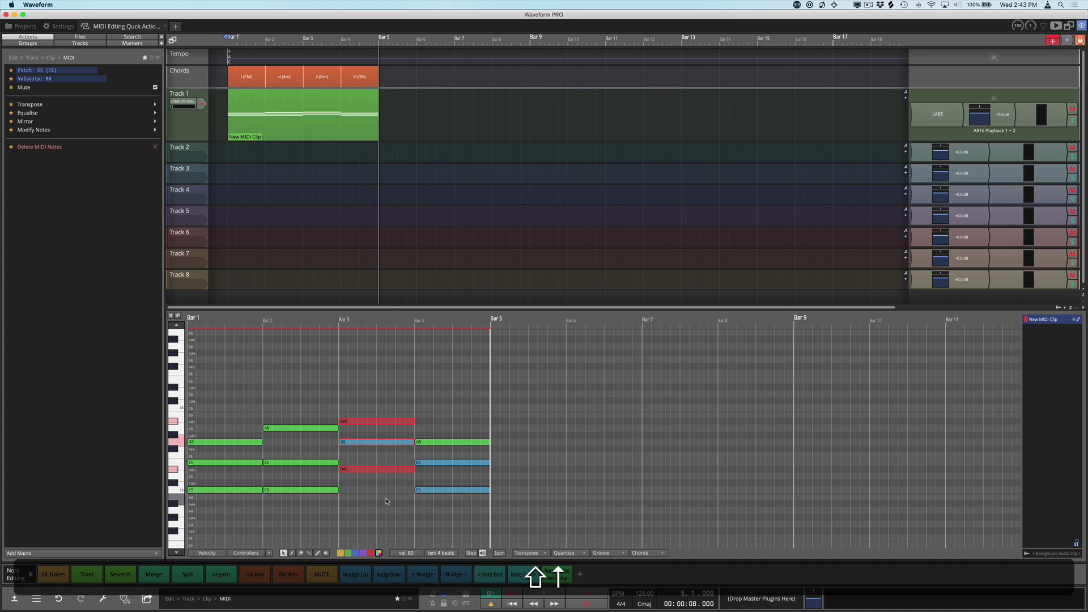
key("shift+Down")
key("shift+Down")
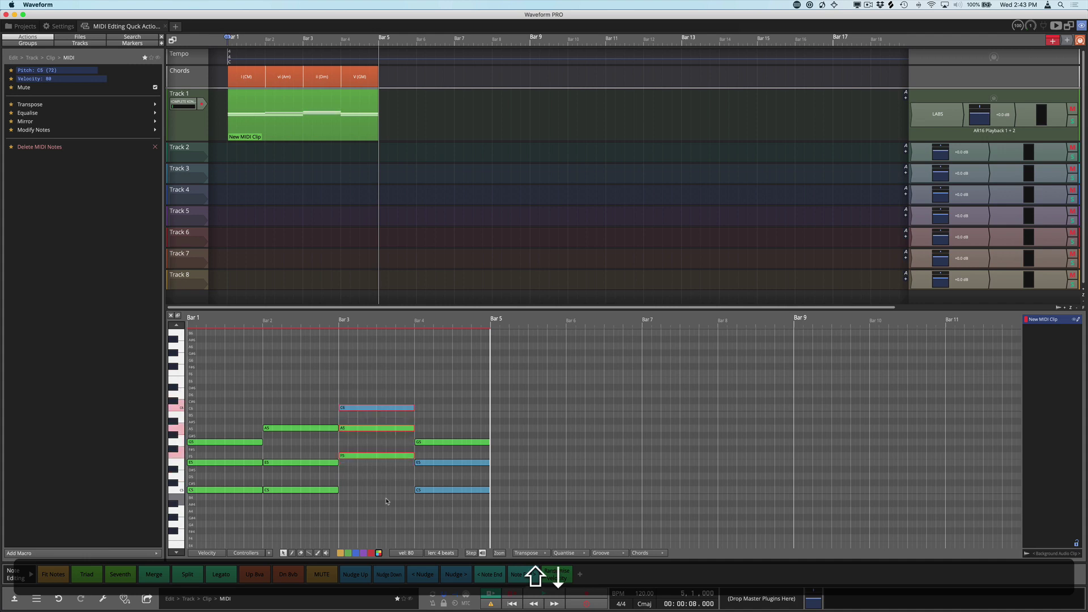
Step: Raise the top note of the bar 3 chord by two semitones to D6
left_click(360, 408)
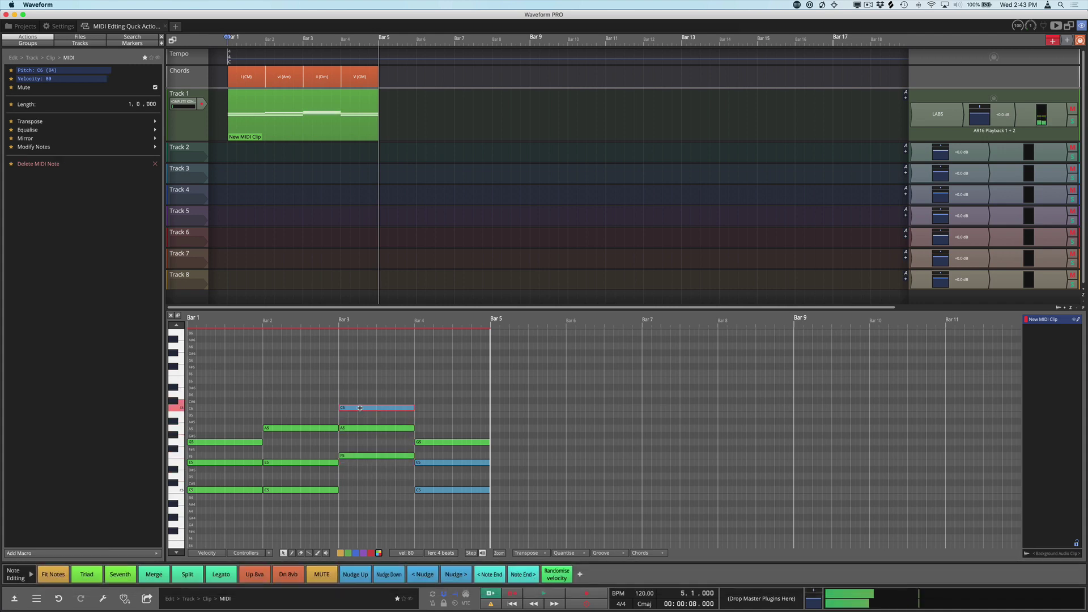
key("shift+Up")
key("shift+Up")
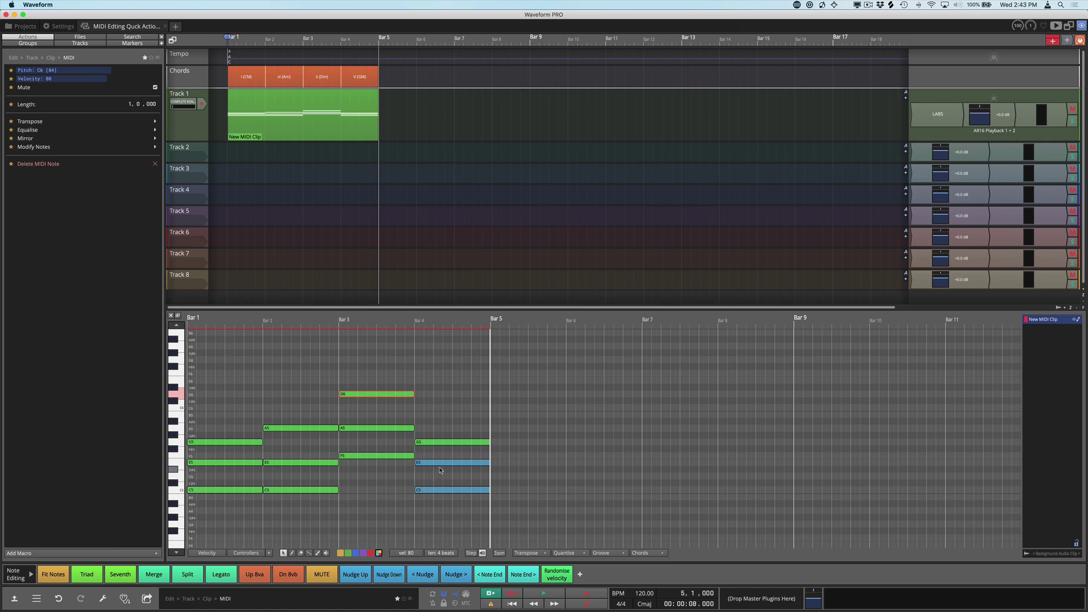
Step: Lower the two bottom notes of the bar 4 chord to B4 and D5, leaving its top note in place
left_click_drag(440, 456, 451, 488)
key("shift+Down")
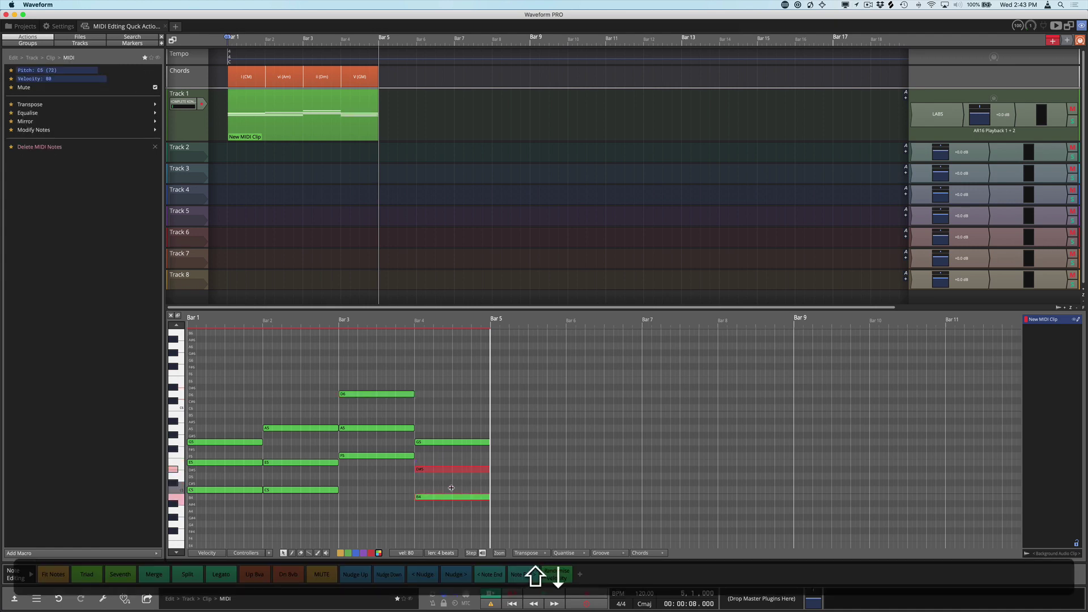
left_click(450, 469)
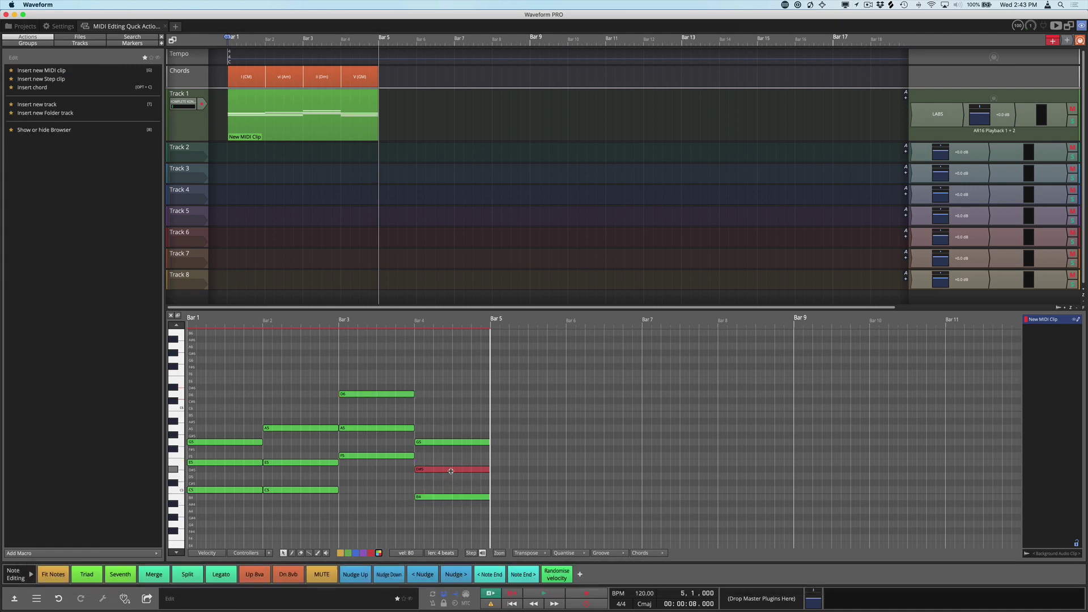
key("shift+Down")
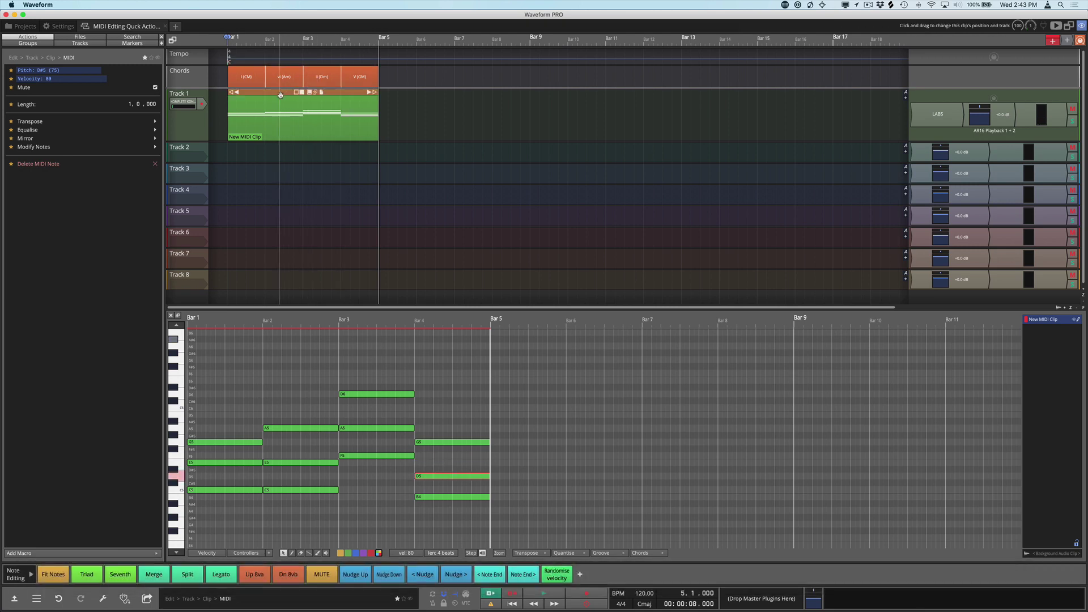
Step: Set the loop range around the four-bar MIDI clip on Track 1 and play back the progression
left_click(280, 94)
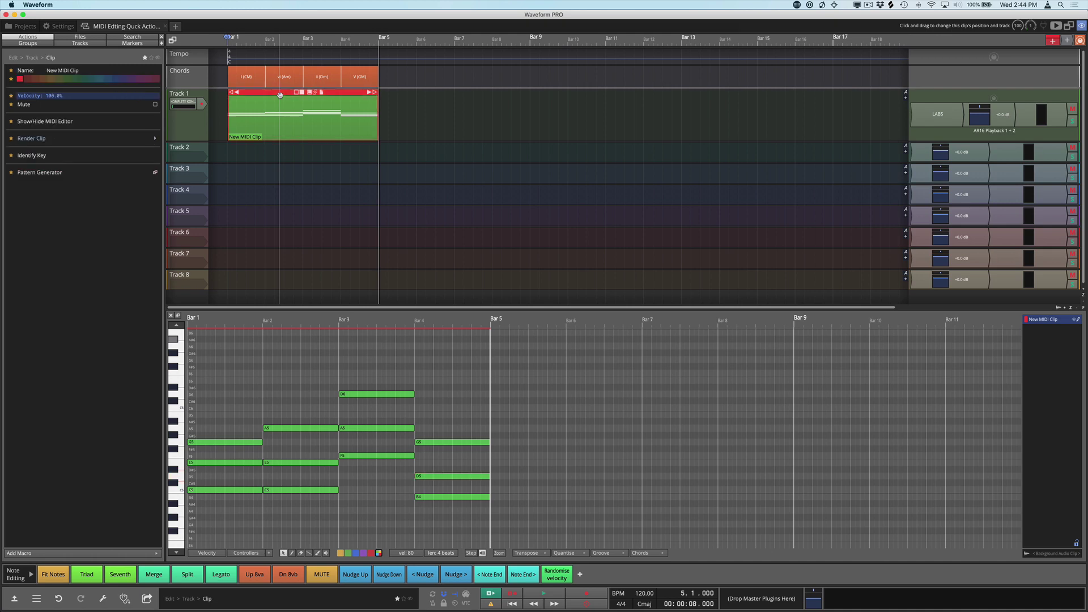
key("a")
key("l")
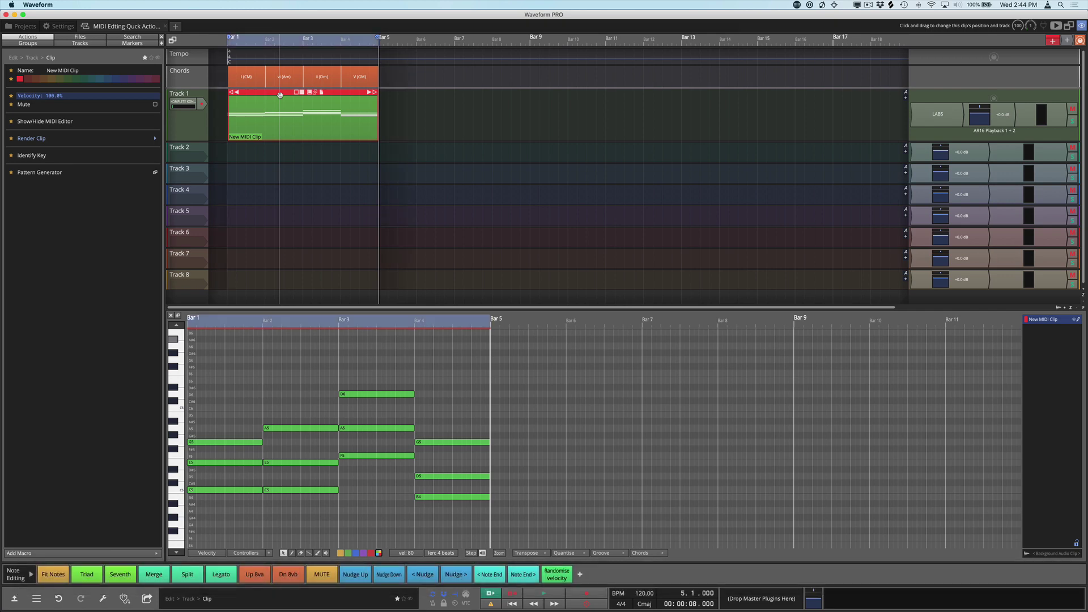
key("space")
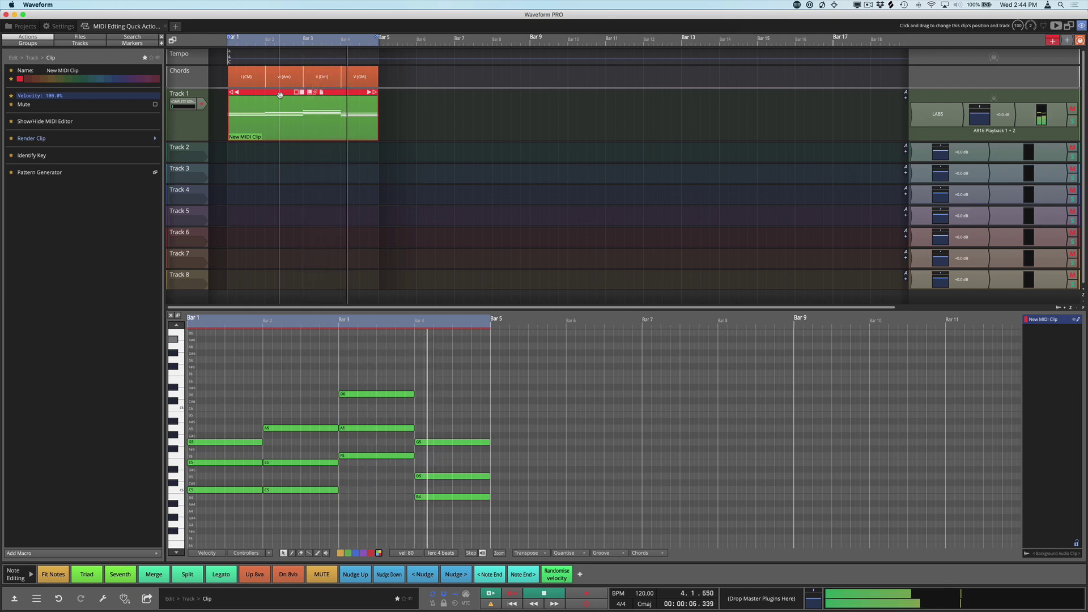
key("space")
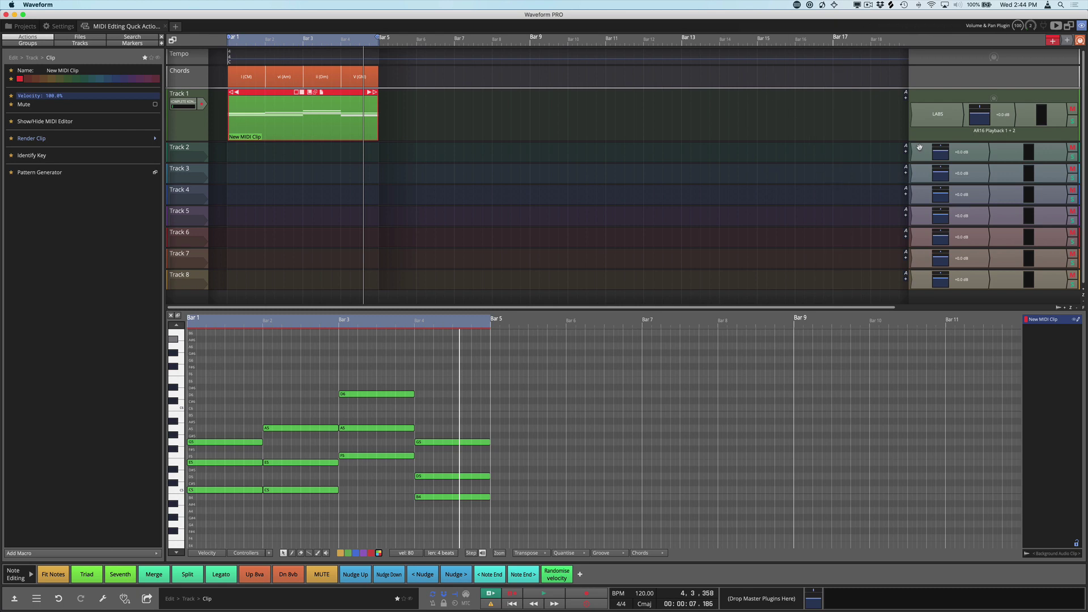
Step: Open the LABS instrument on Track 1 to check which preset it uses, and close it
double_click(941, 118)
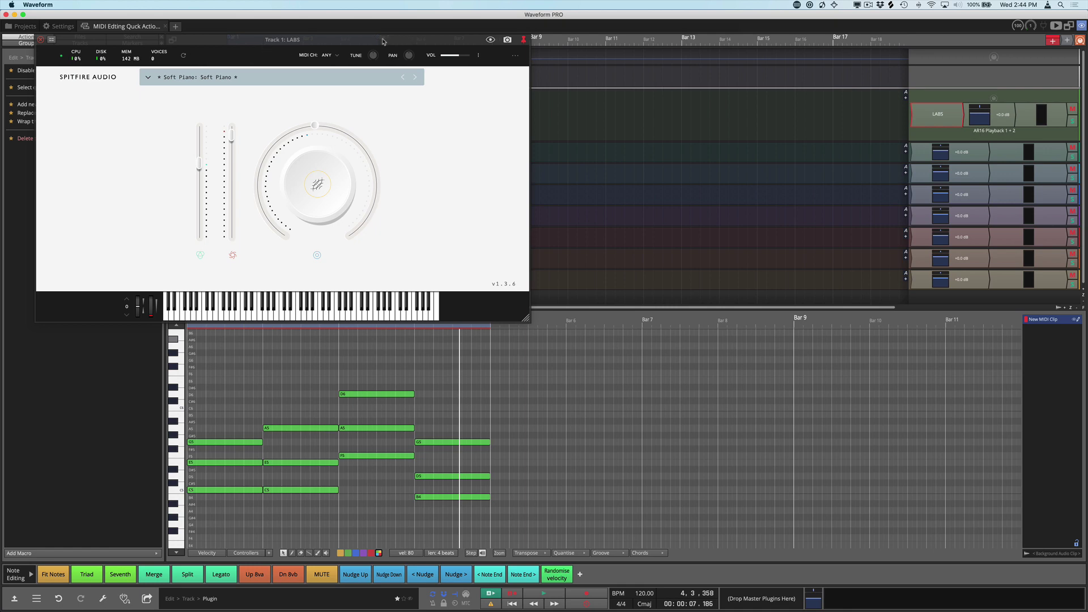
left_click(272, 51)
left_click_drag(269, 43, 551, 179)
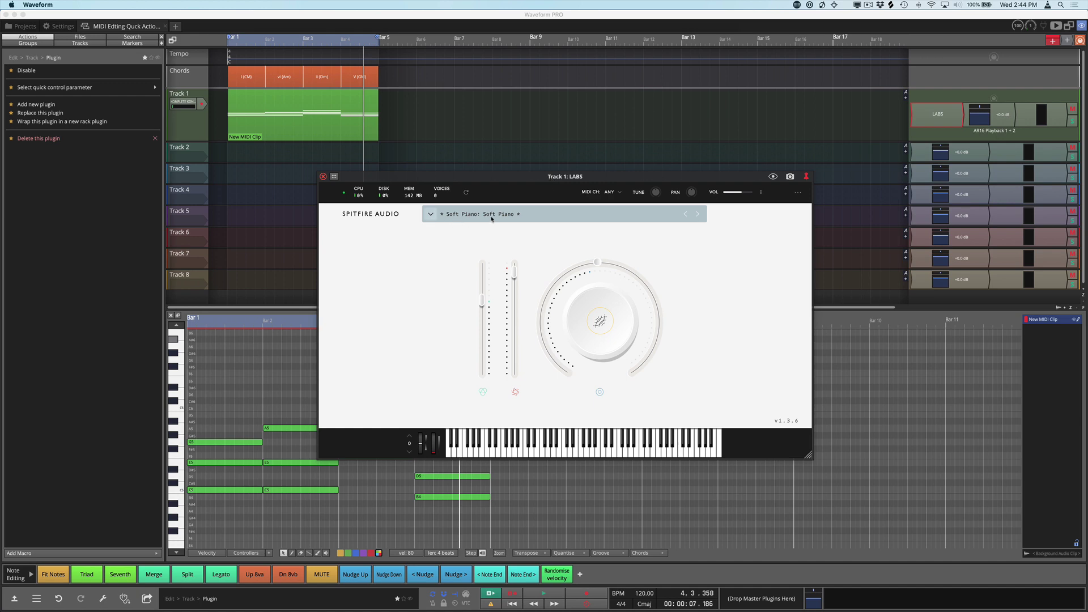
left_click(323, 177)
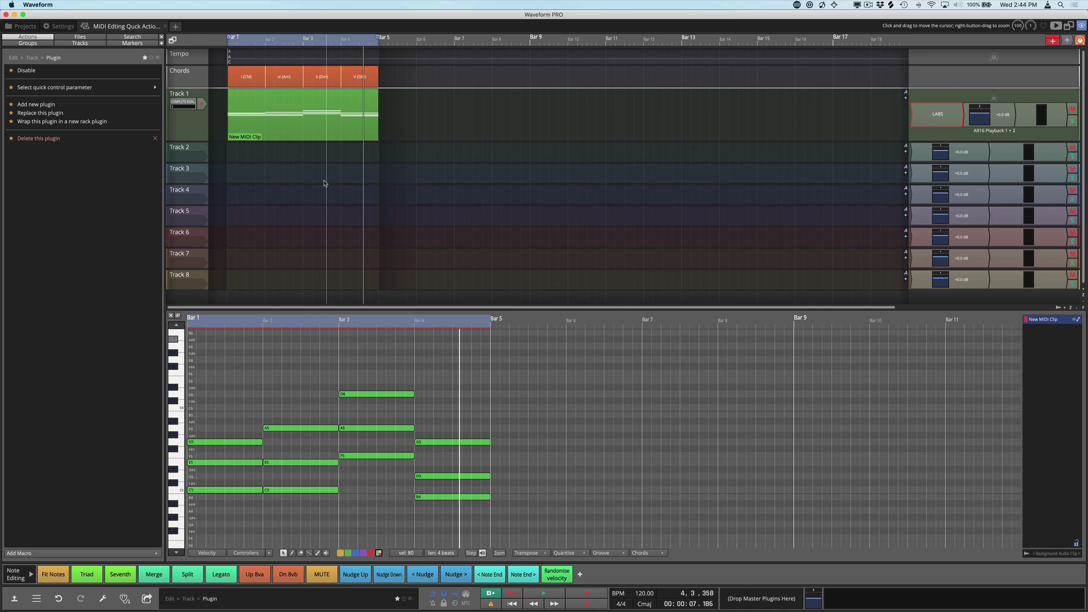
Step: Fit all the chord notes to the MIDI editor with the Fit Notes quick action, and deselect them
left_click_drag(497, 526, 230, 373)
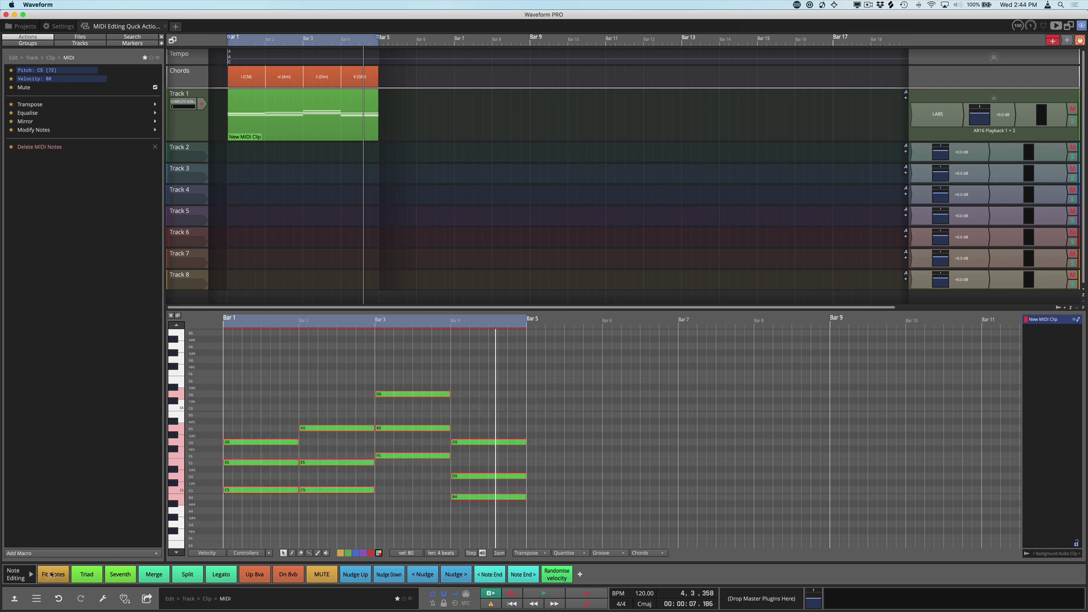
left_click(51, 574)
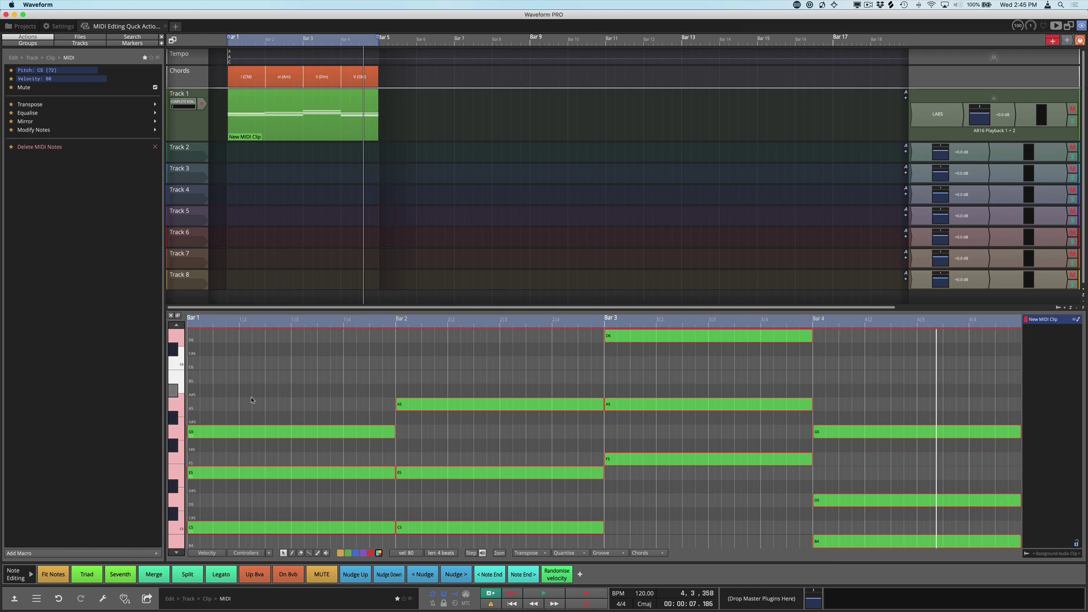
left_click(251, 400)
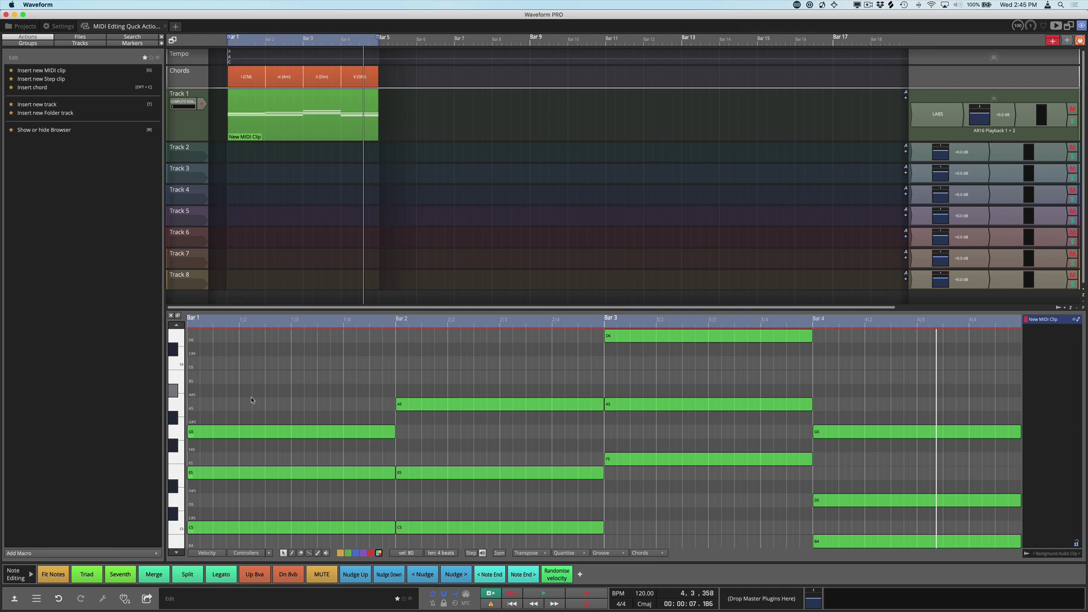
Step: From a far zoomed-out view, select every note in the clip and bring them back into view with Fit Notes
scroll(252, 320, "down", 5)
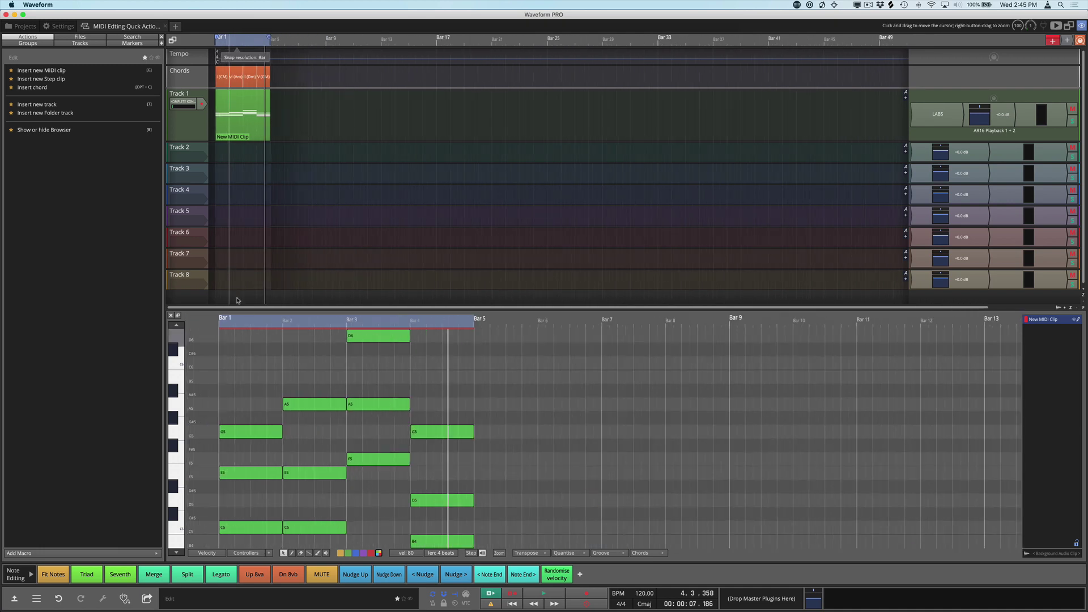
scroll(254, 319, "down", 4)
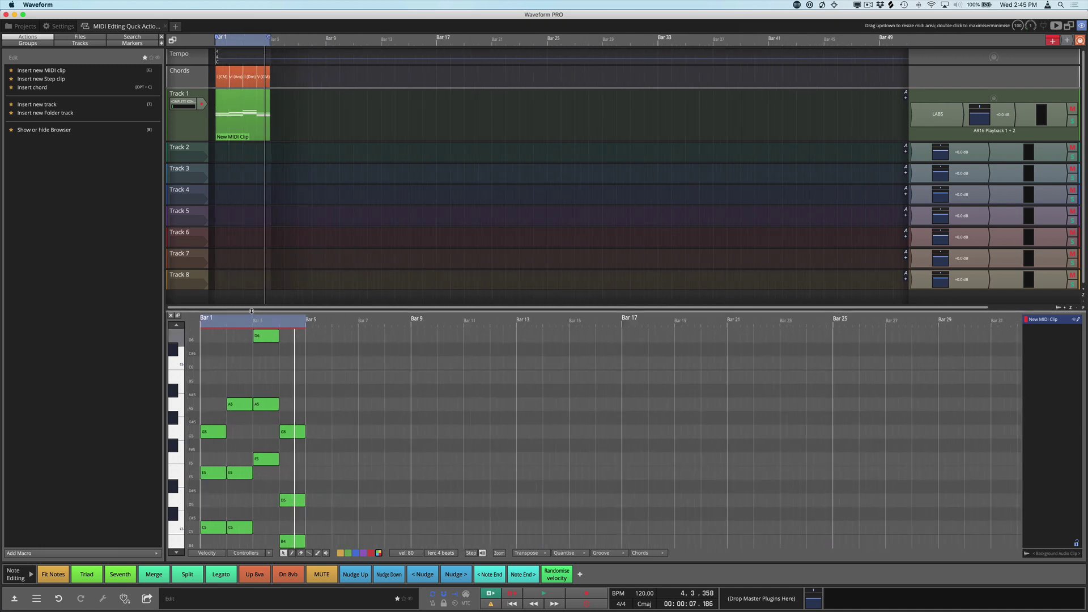
scroll(230, 321, "down", 4)
left_click_drag(177, 552, 176, 532)
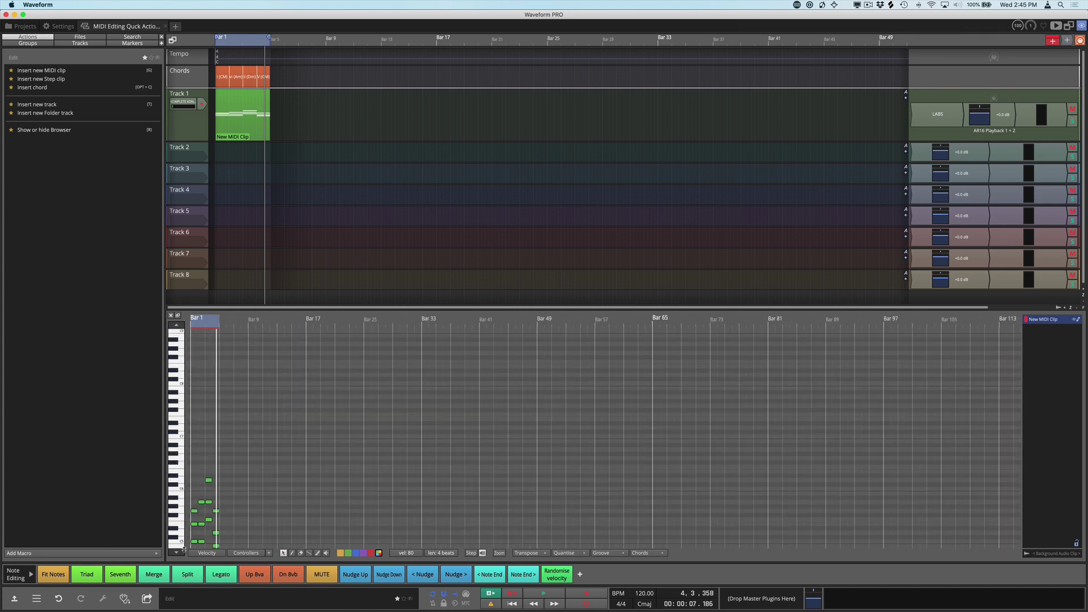
left_click_drag(180, 490, 179, 399)
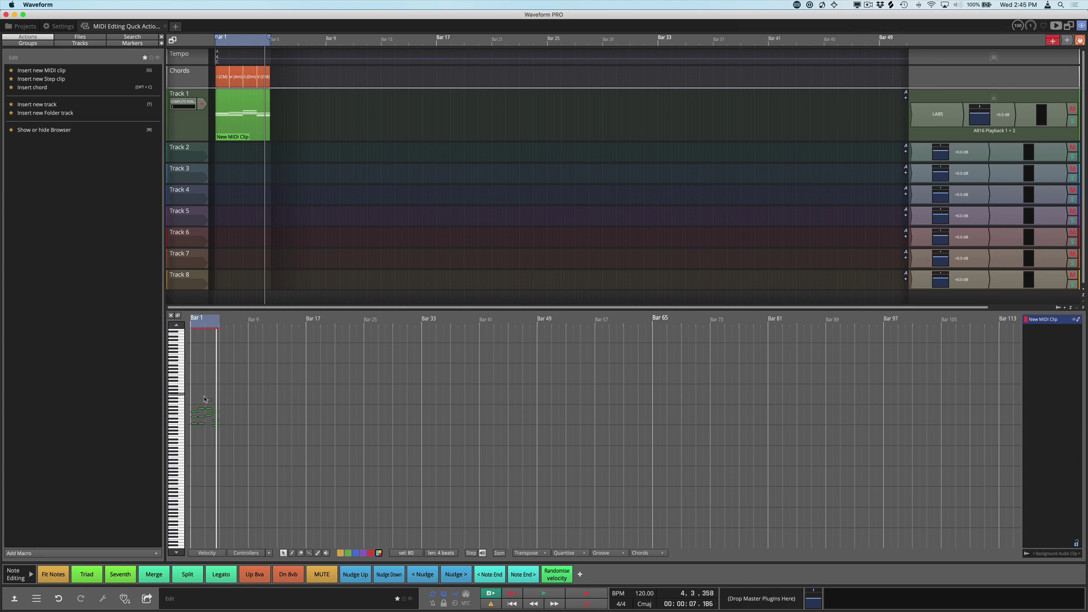
left_click(208, 401)
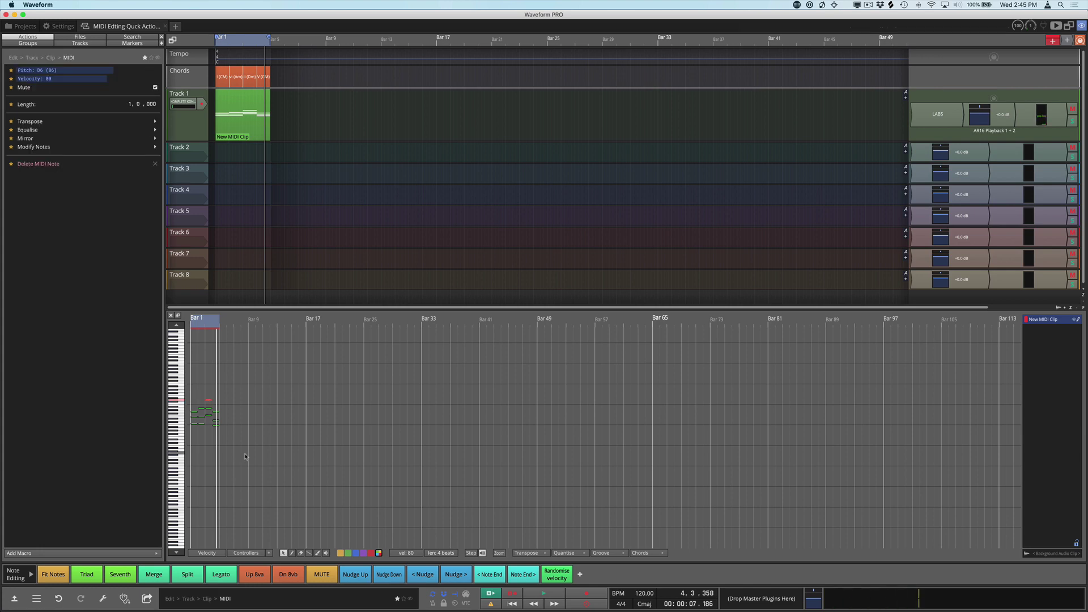
key("super")
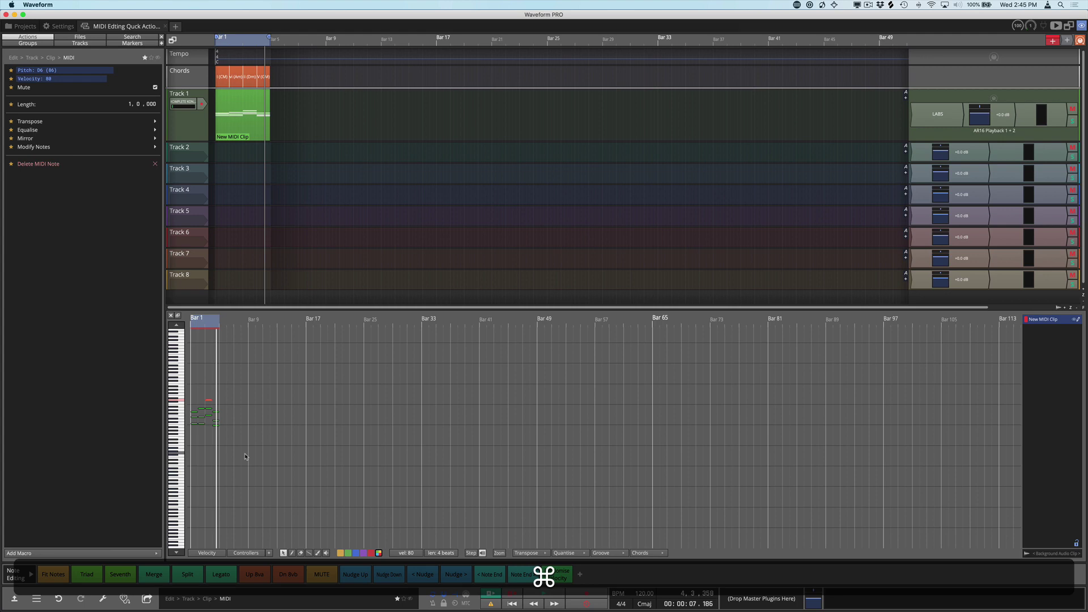
key("super+a")
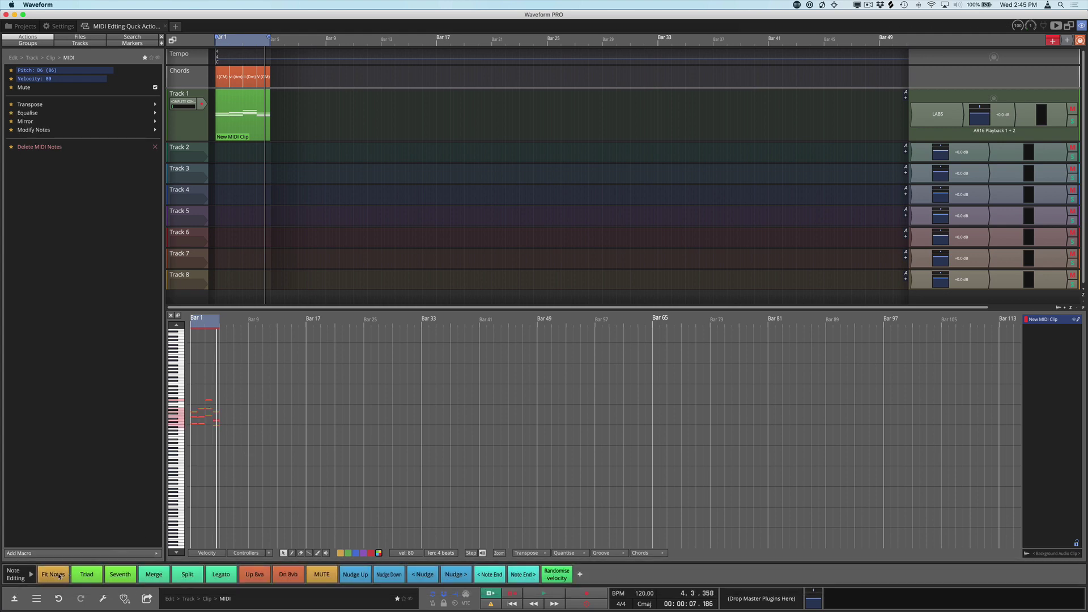
left_click(54, 574)
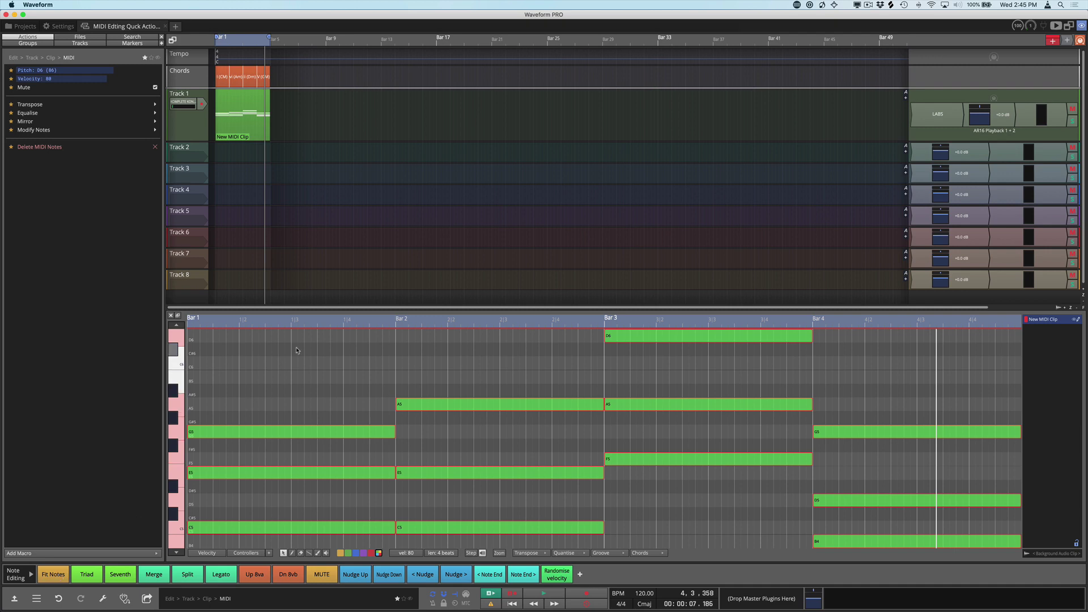
Step: Replace the bar 1 chord with a seventh chord on C5, deleting its E5 and G5 notes and applying the Seventh quick action
scroll(296, 322, "down", 3)
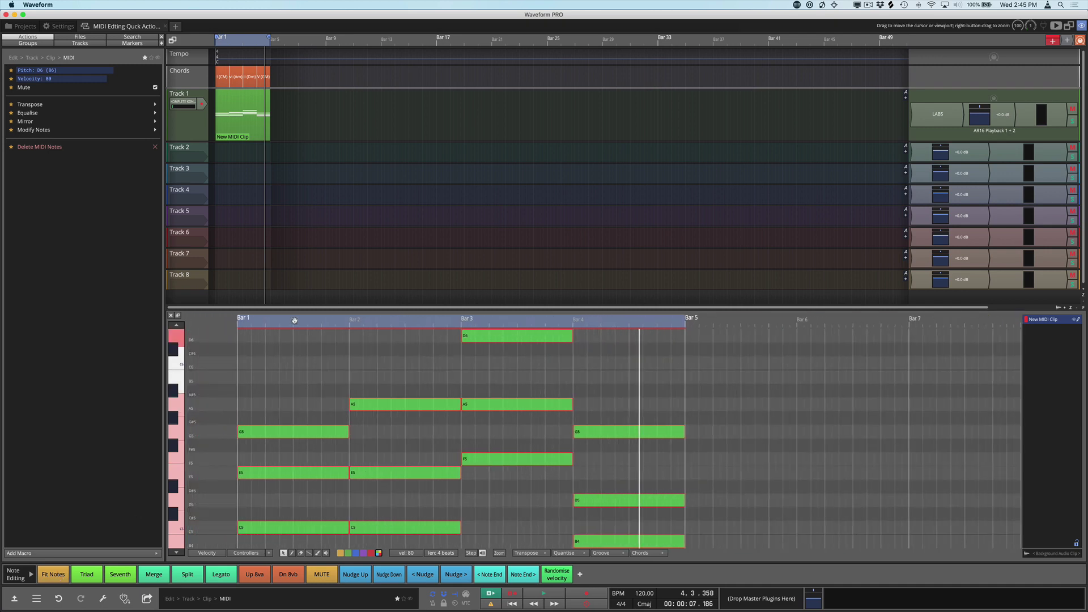
left_click_drag(175, 327, 175, 347)
left_click_drag(174, 552, 174, 491)
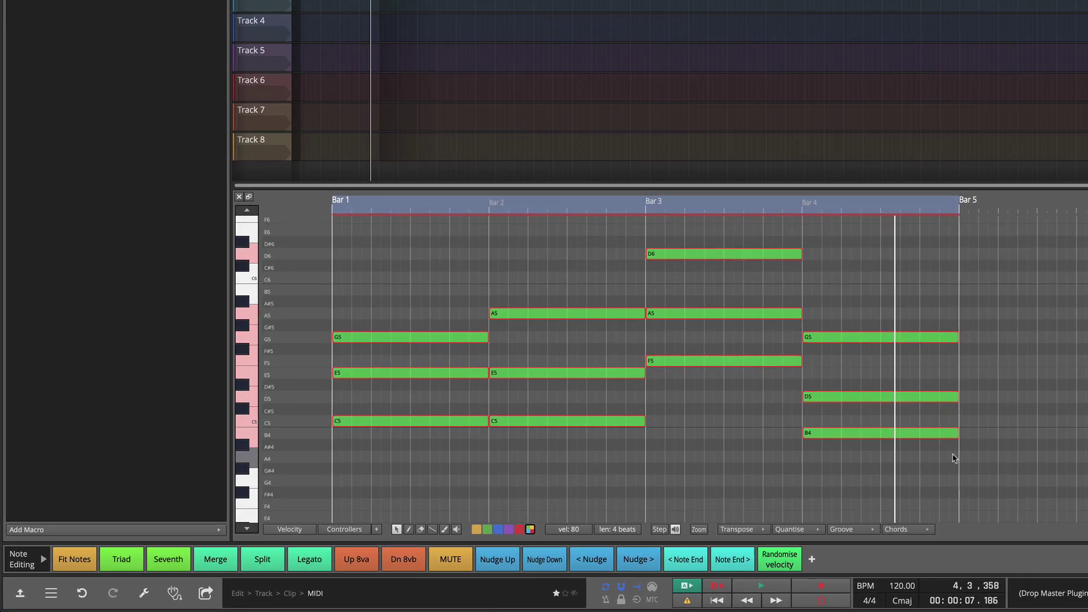
left_click(694, 504)
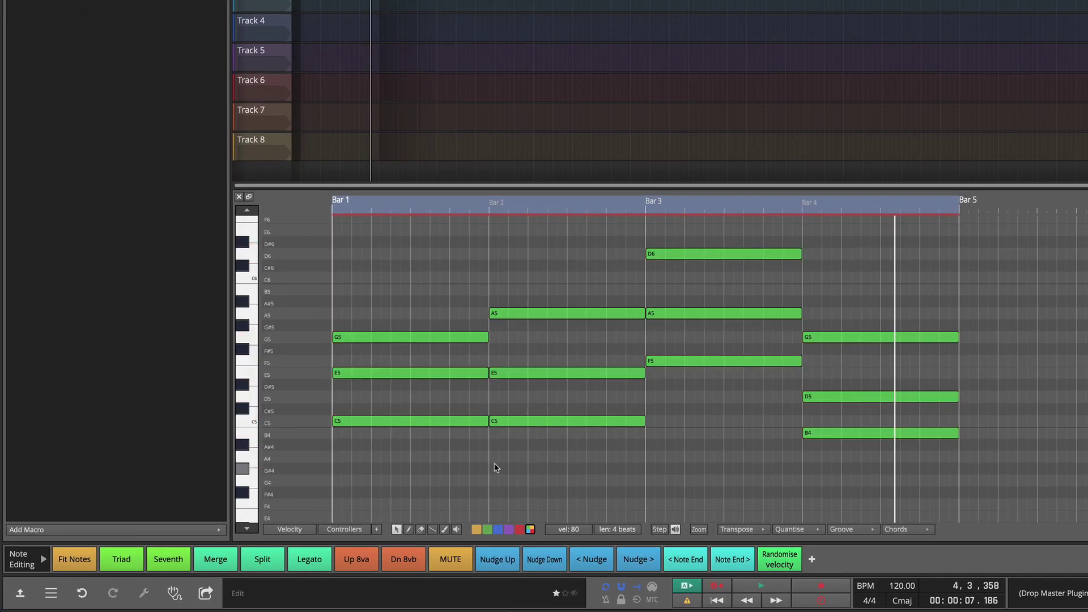
left_click_drag(481, 444, 376, 301)
left_click(421, 399)
left_click_drag(421, 399, 387, 323)
key("BackSpace")
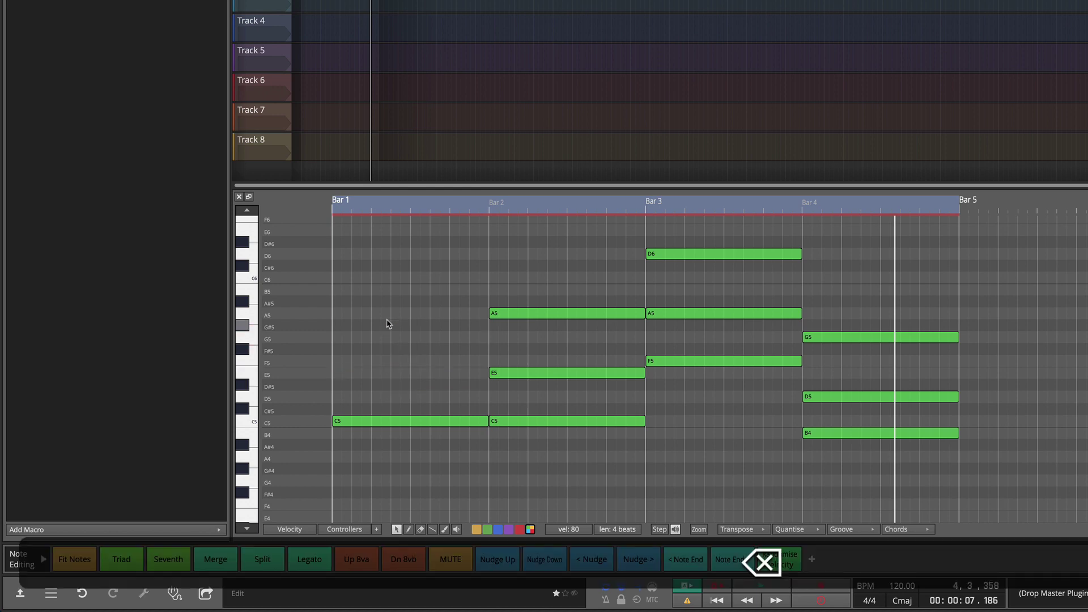
left_click(402, 424)
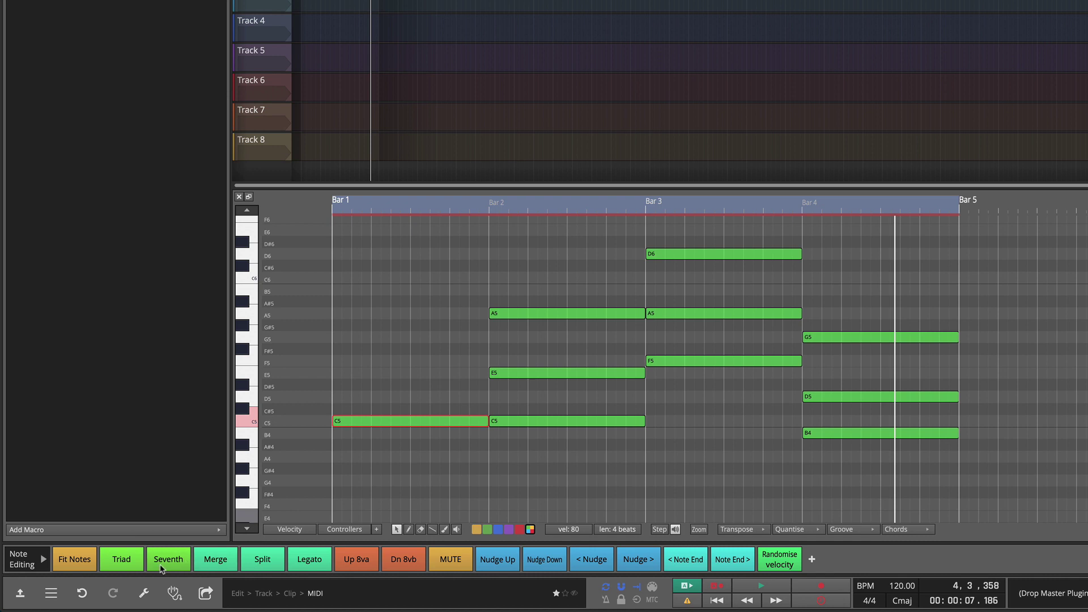
left_click(162, 564)
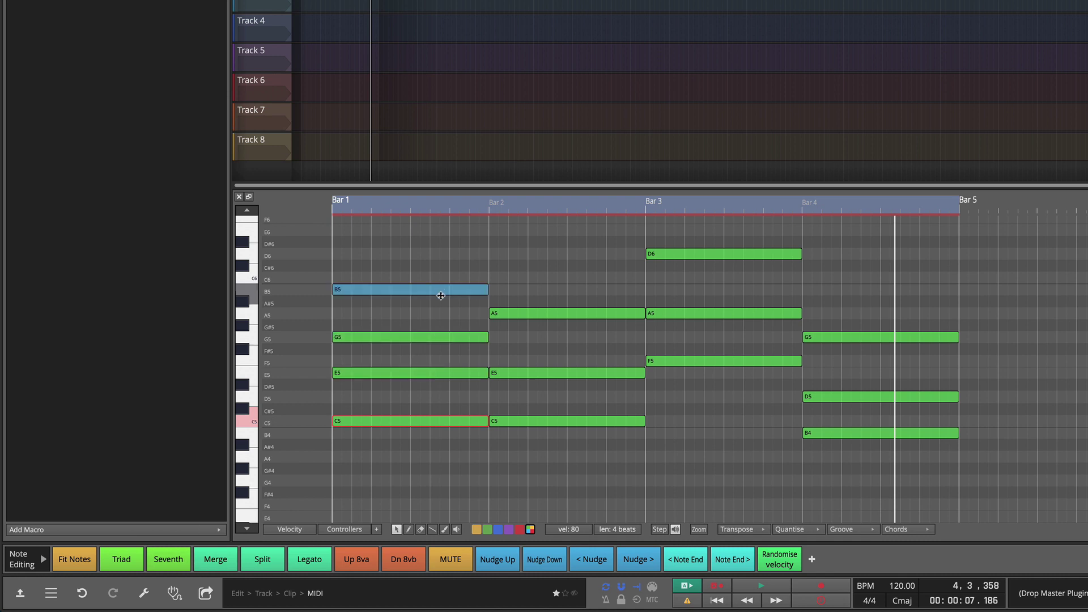
Step: Raise the top note of the bar 1 chord to C6 and play back the progression
left_click(442, 309)
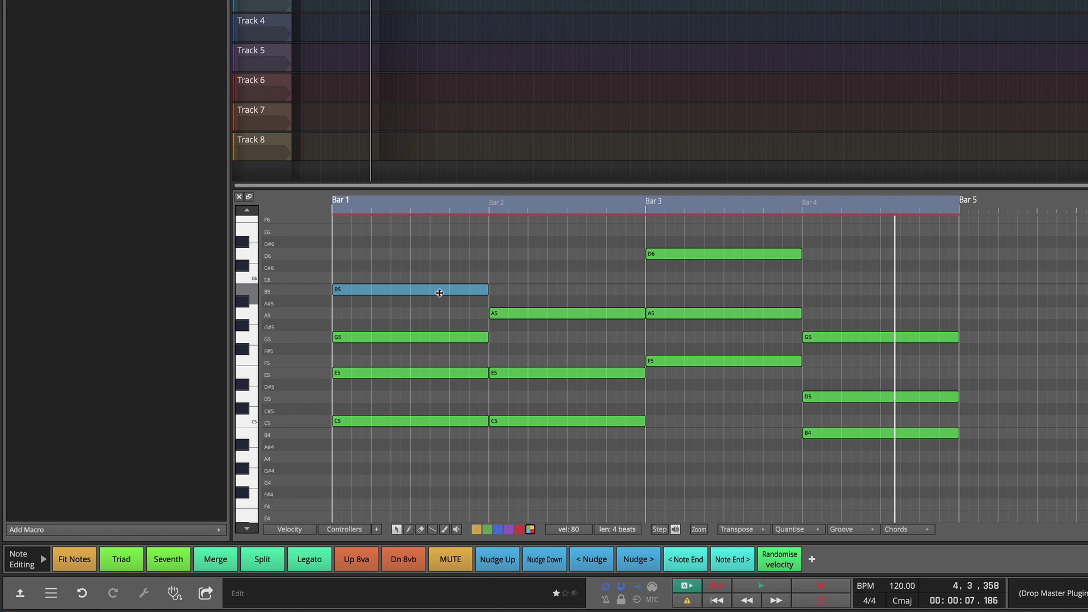
left_click_drag(439, 293, 439, 281)
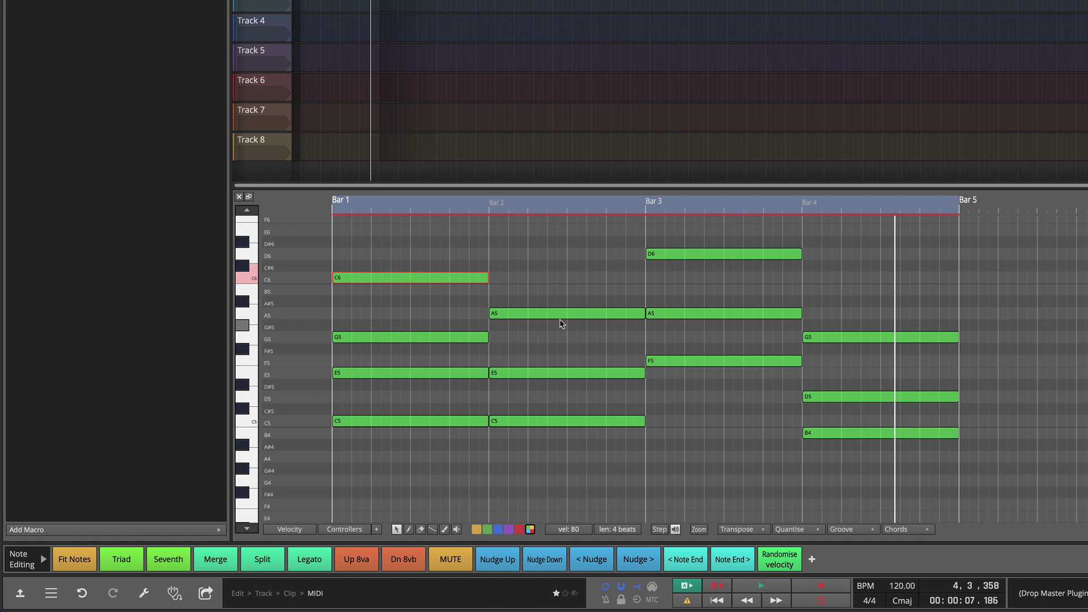
key("space")
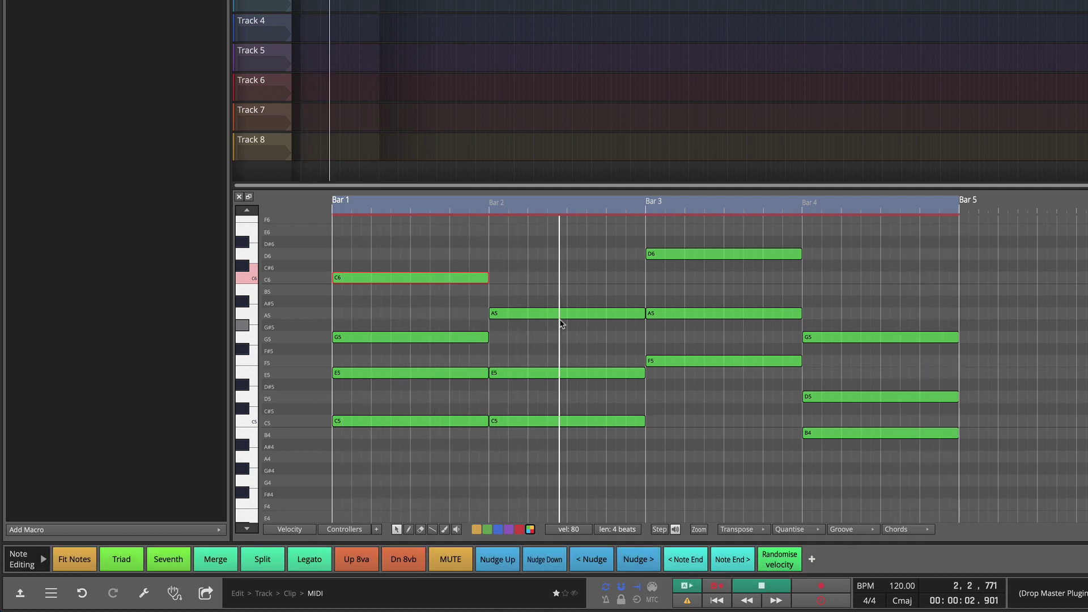
key("space")
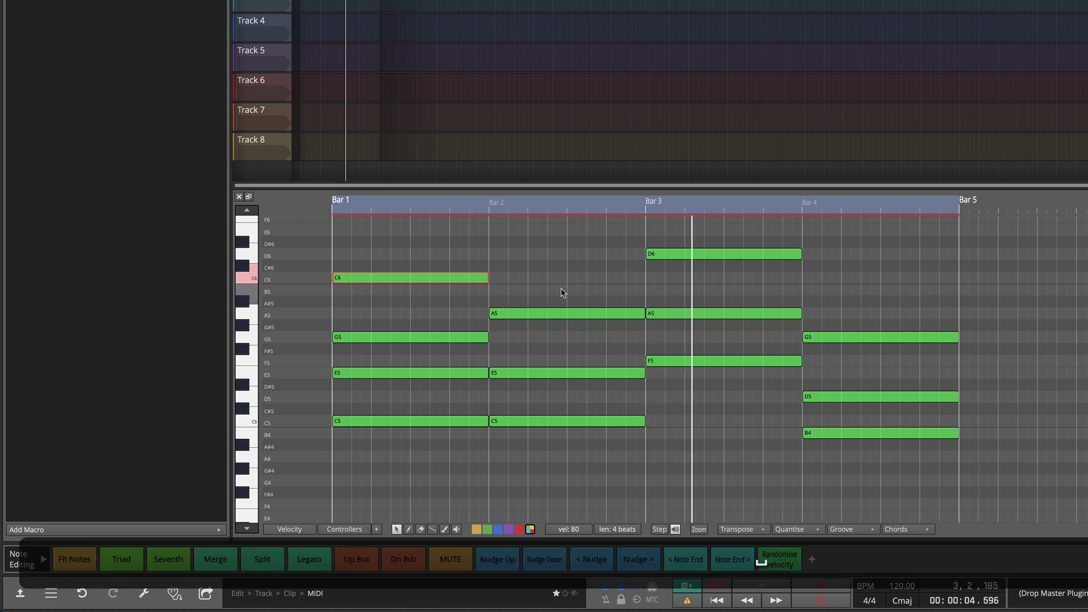
Step: Delete the A5 and D6 notes in bar 3 and build a seventh chord on the remaining F5 with the Seventh quick action
left_click_drag(733, 234, 746, 340)
key("BackSpace")
left_click(738, 357)
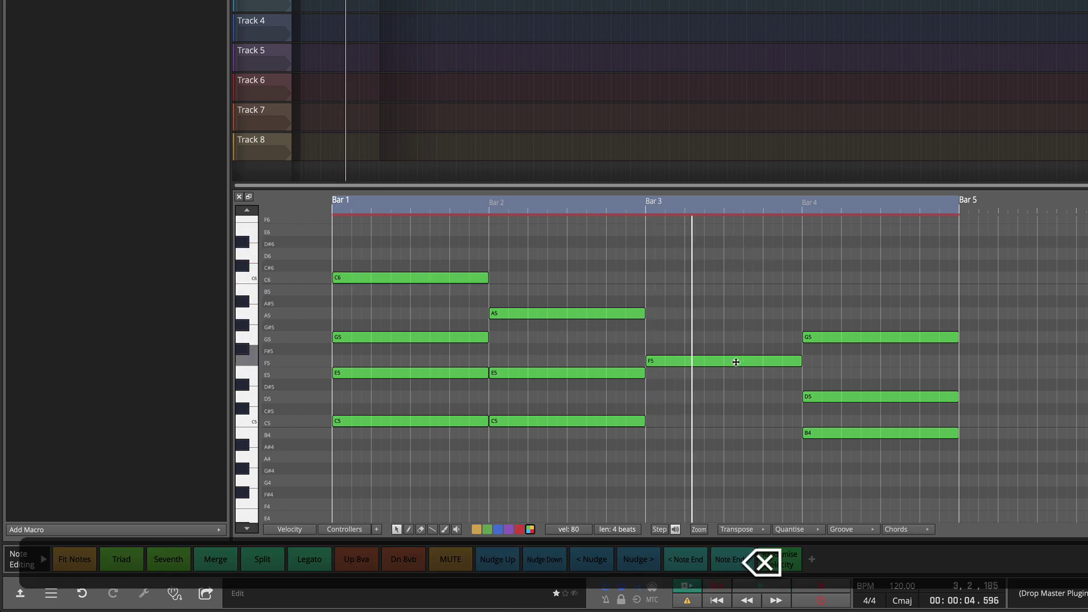
left_click(168, 558)
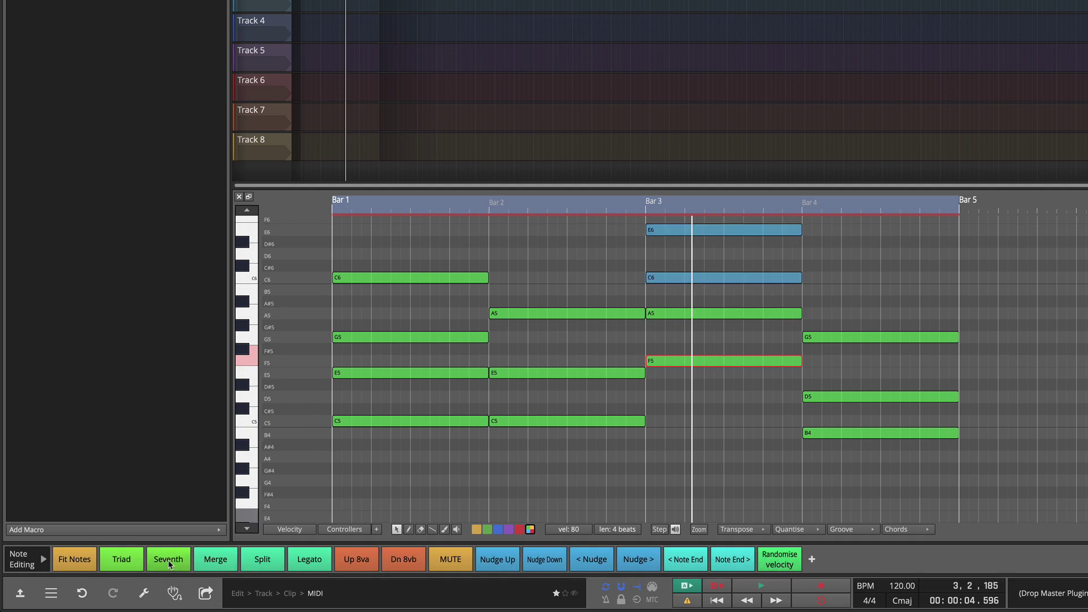
Step: Raise the two top notes of the bar 3 chord to D6 and F6, and play back the result
scroll(646, 443, "up", 1)
scroll(649, 443, "up", 1)
left_click(770, 254)
left_click_drag(771, 254, 768, 248)
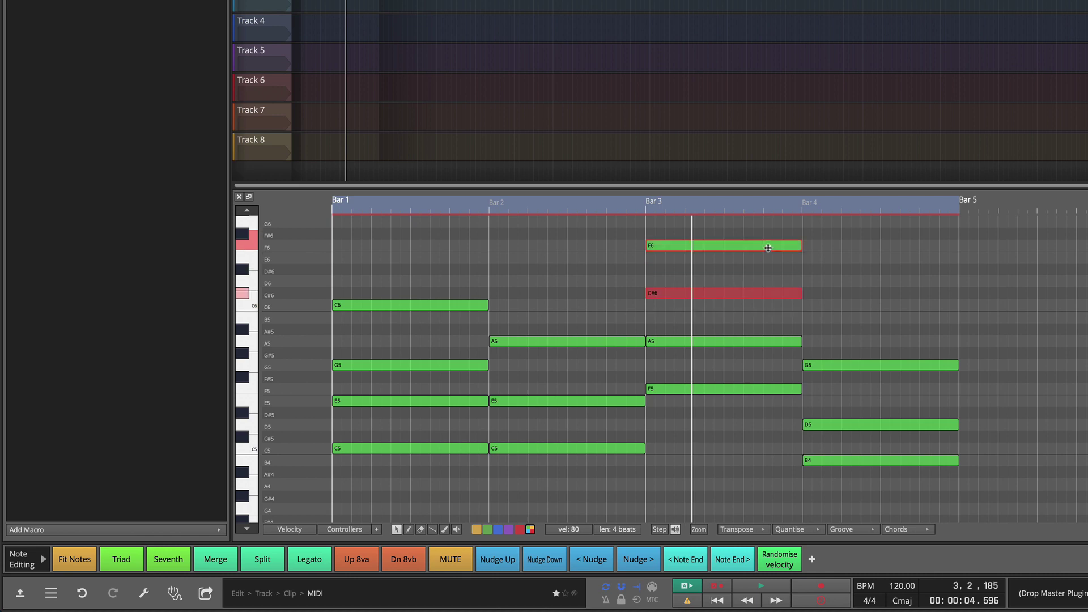
left_click_drag(760, 294, 759, 287)
key("space")
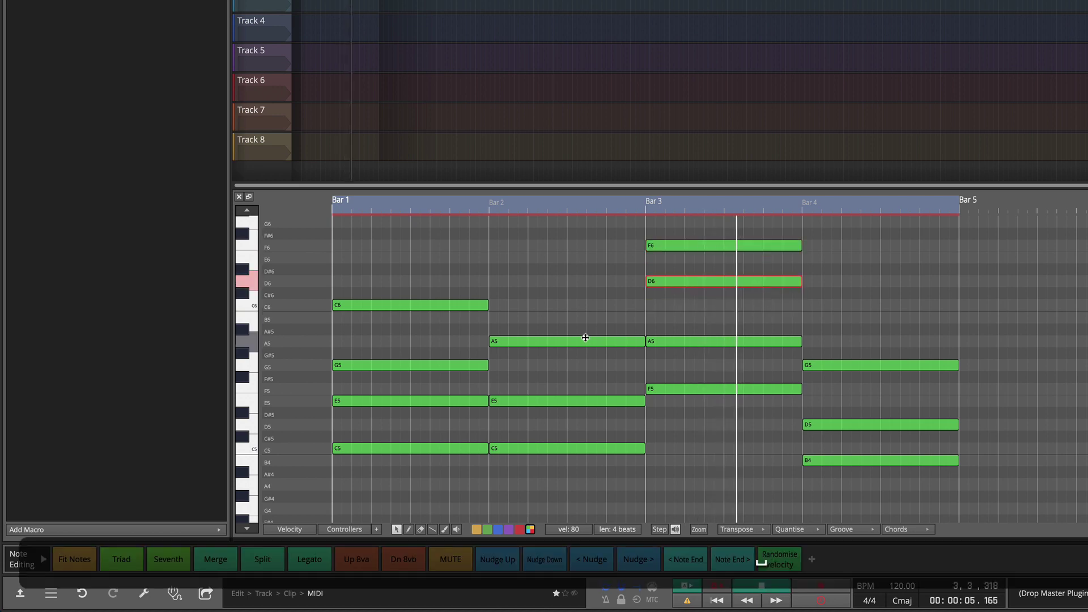
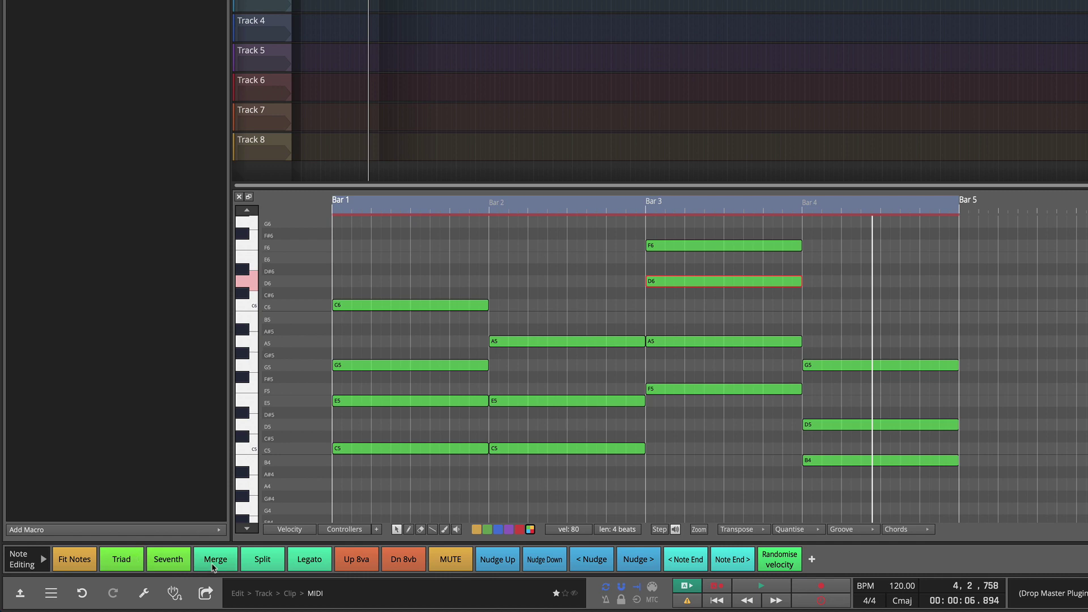
Step: Try merging the two E5 notes of bars 1 and 2 into one, and undo the merge
left_click_drag(468, 388, 507, 423)
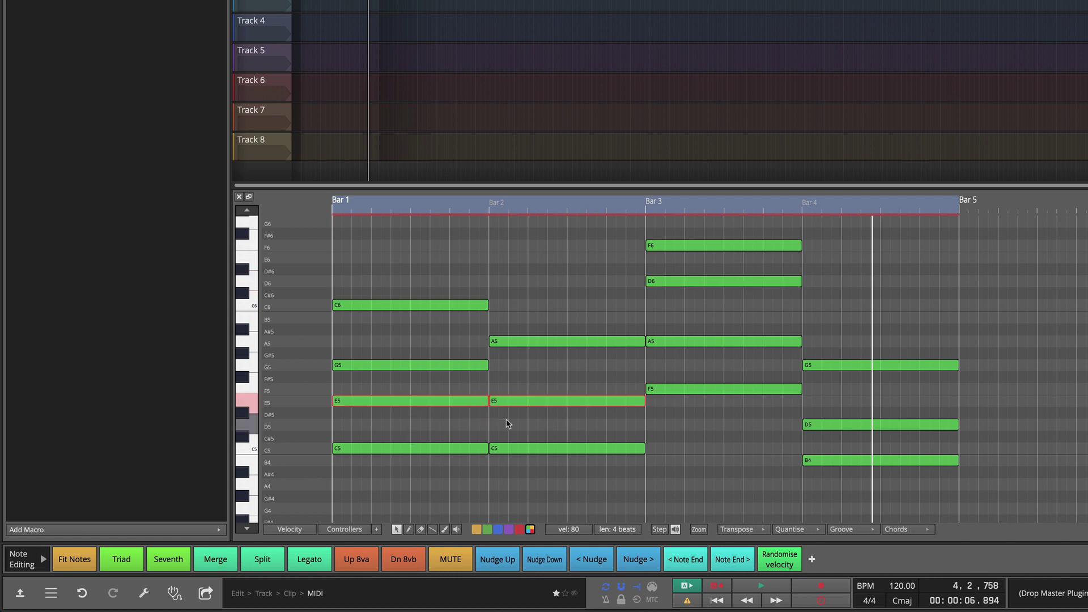
key("super+m")
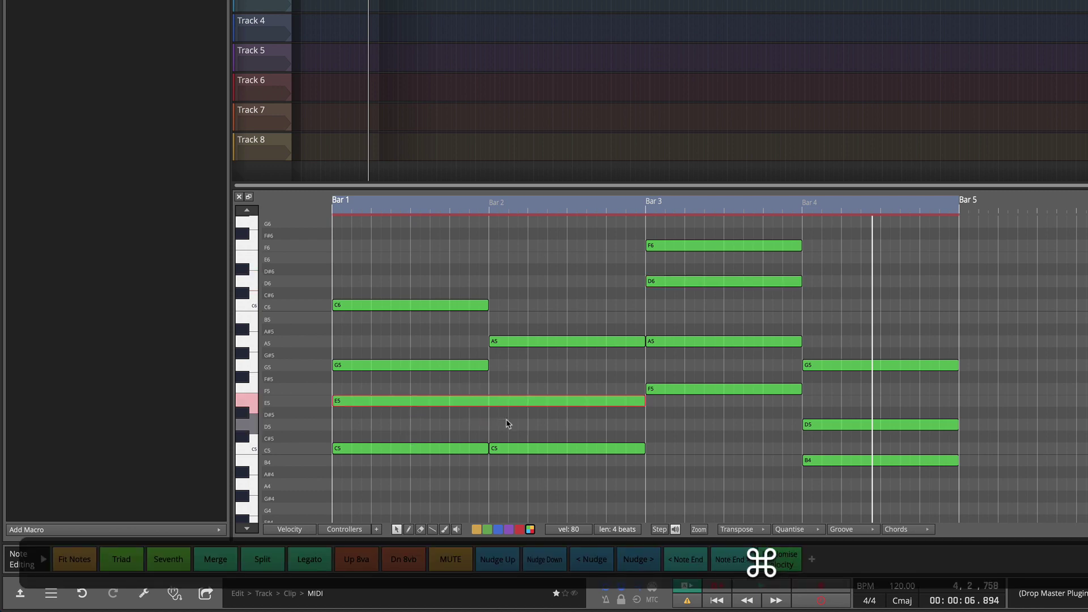
key("super+z")
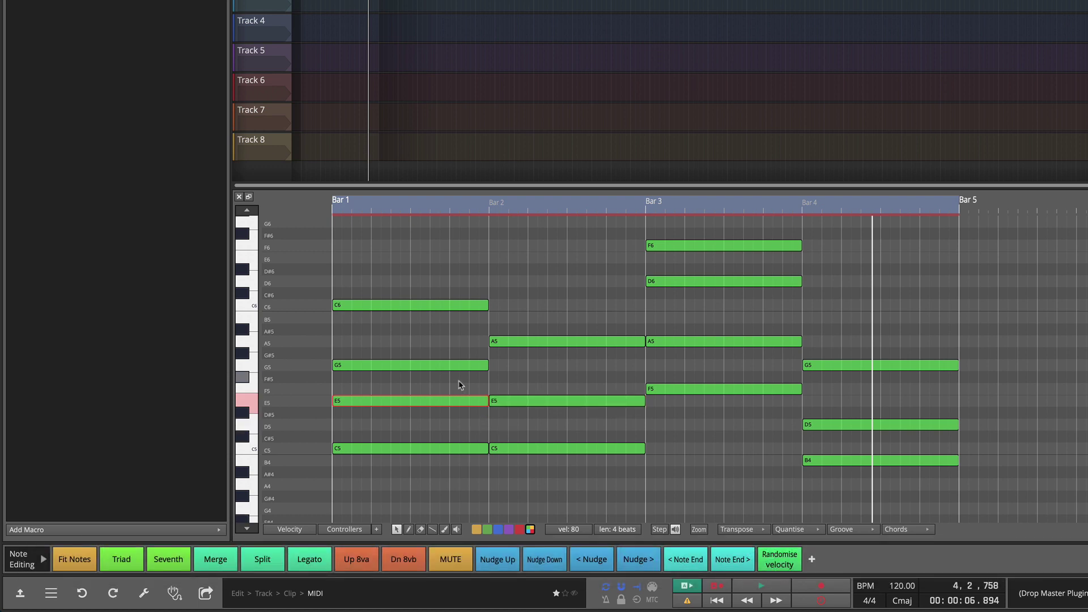
Step: Join the E5 notes and the C5 notes across bars 1 and 2 with the Merge quick action, and play back the progression
left_click_drag(462, 384, 500, 424)
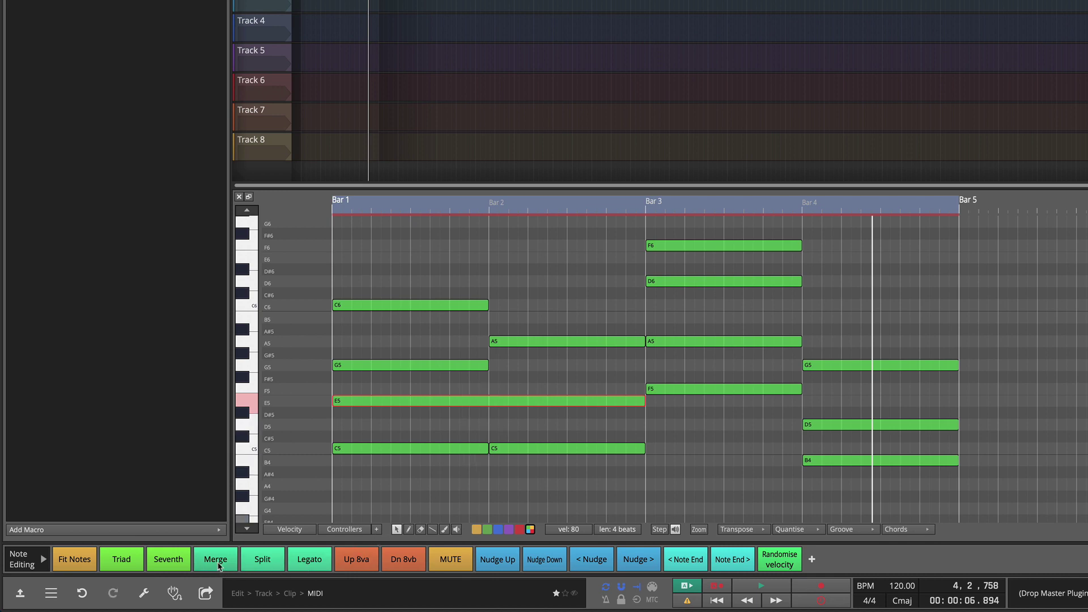
left_click_drag(454, 430, 517, 473)
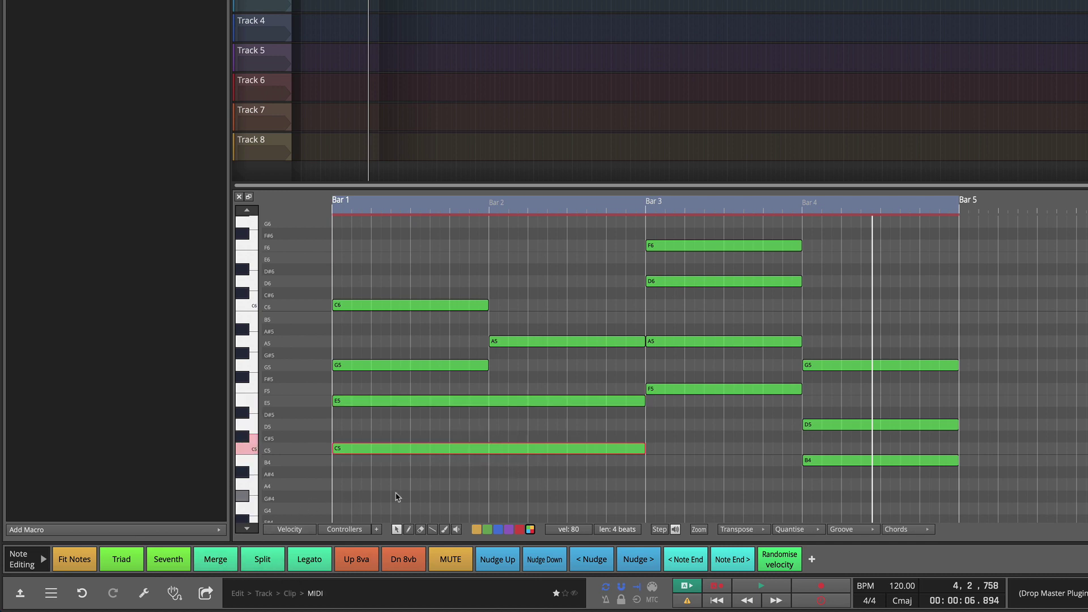
key("space")
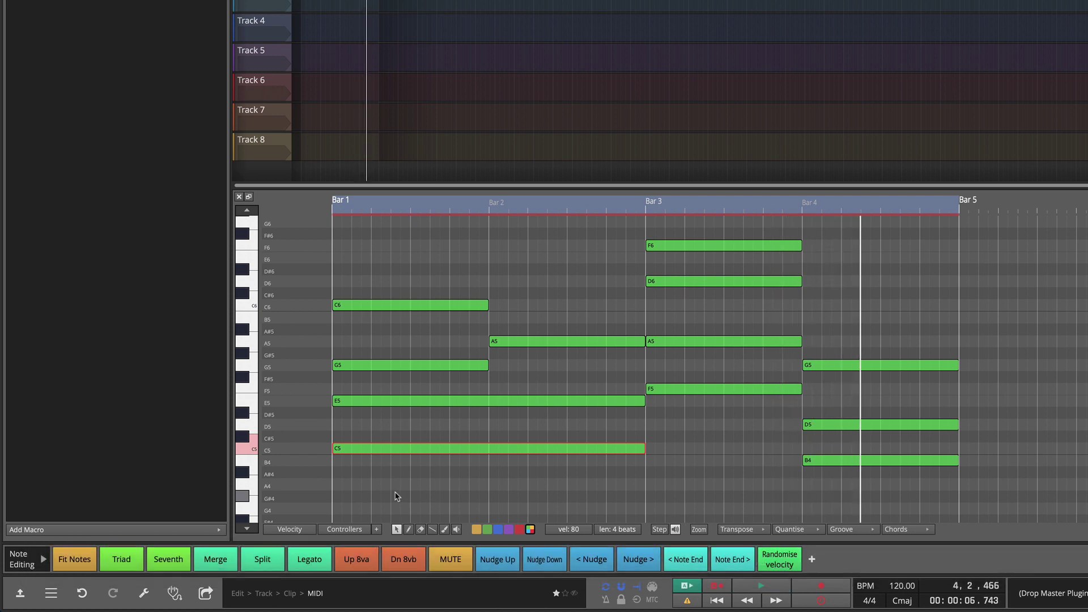
Step: Split the merged E5 and C5 notes back into separate notes at the start of bar 2
left_click_drag(426, 389, 472, 491)
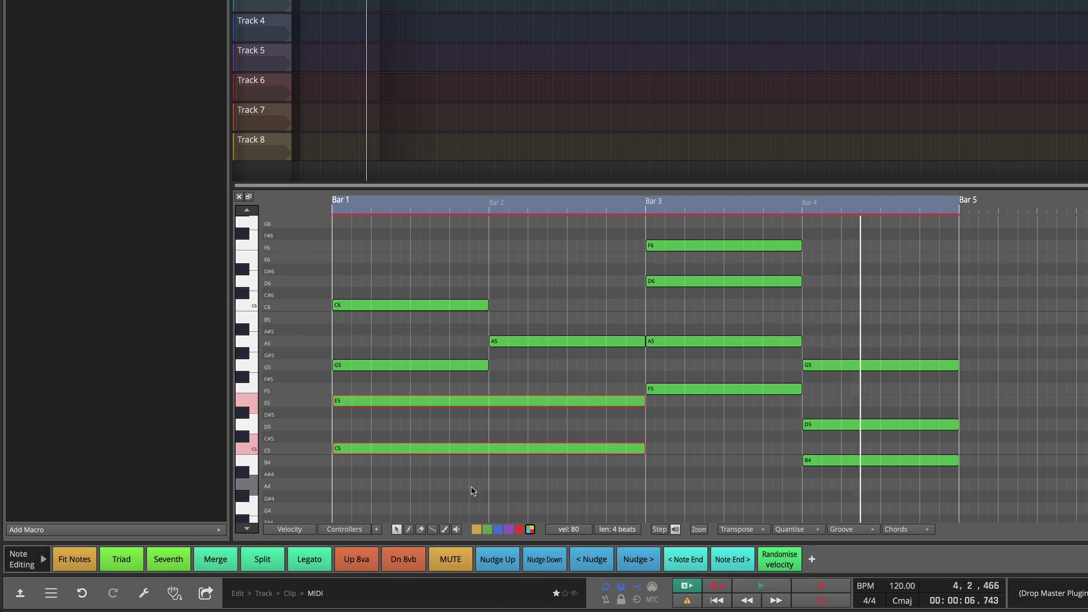
key("super+slash")
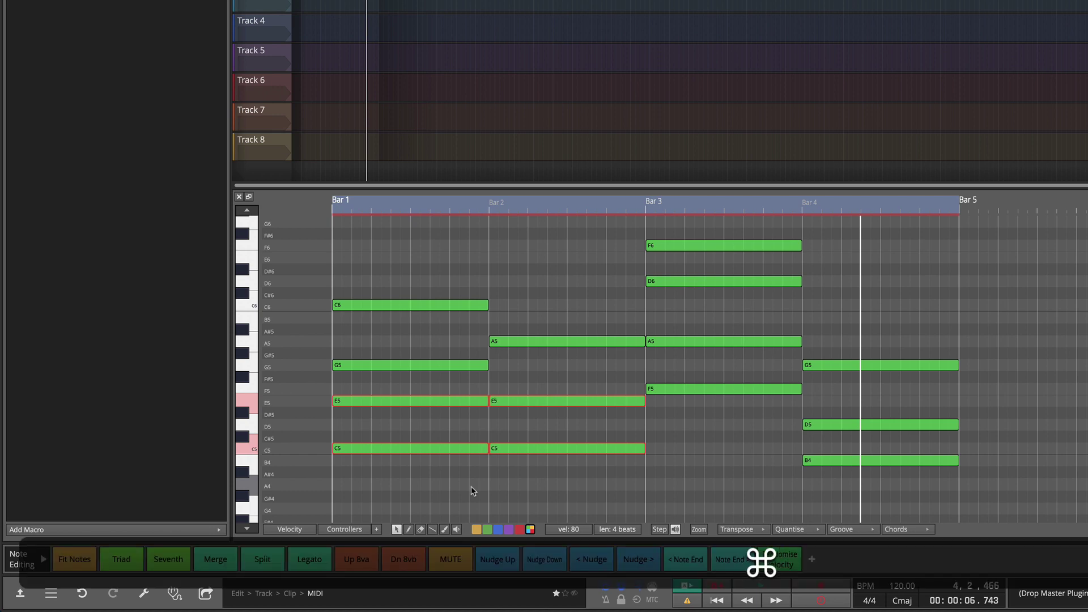
left_click(473, 491)
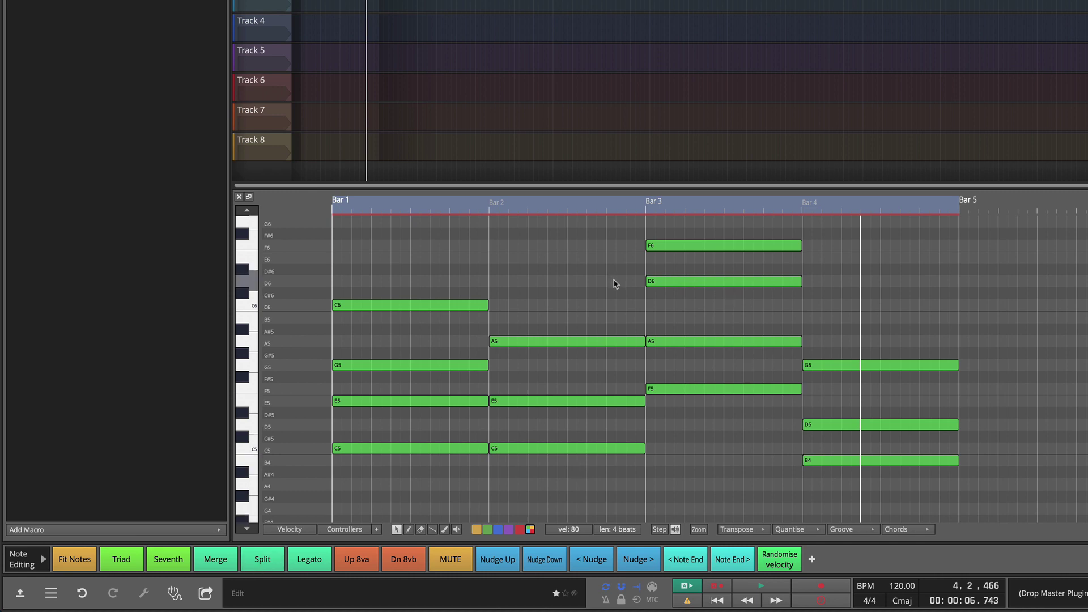
Step: Divide the A5, E5 and C5 notes of bar 2 into one-beat notes with the Split quick action
left_click_drag(544, 310, 596, 471)
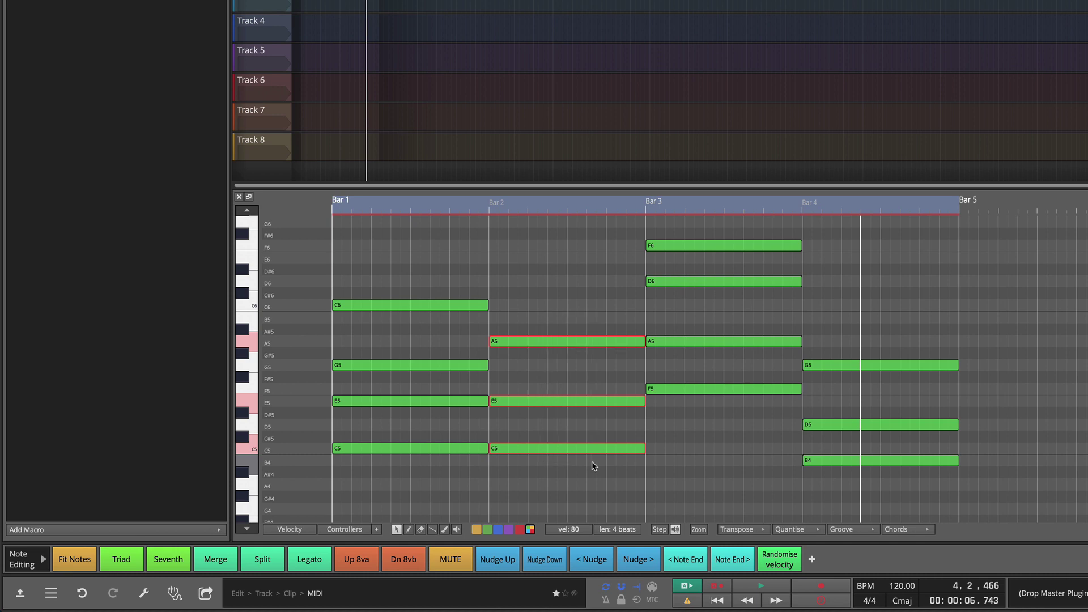
left_click(262, 561)
left_click(513, 327)
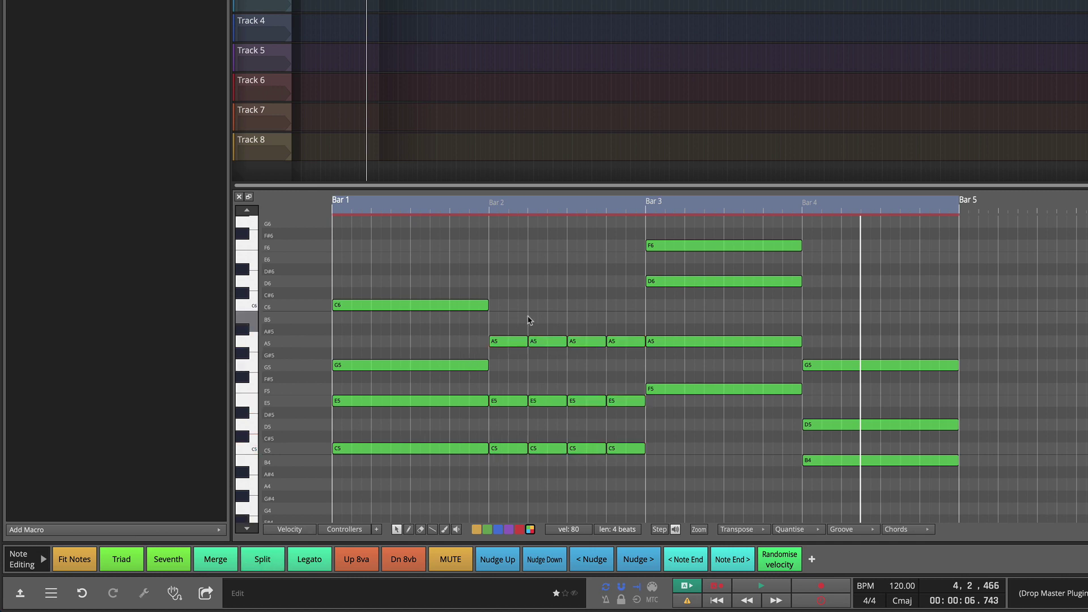
Step: Split the second-beat chord in bar 2 into half-beat notes, and play back the progression
left_click_drag(529, 316, 553, 475)
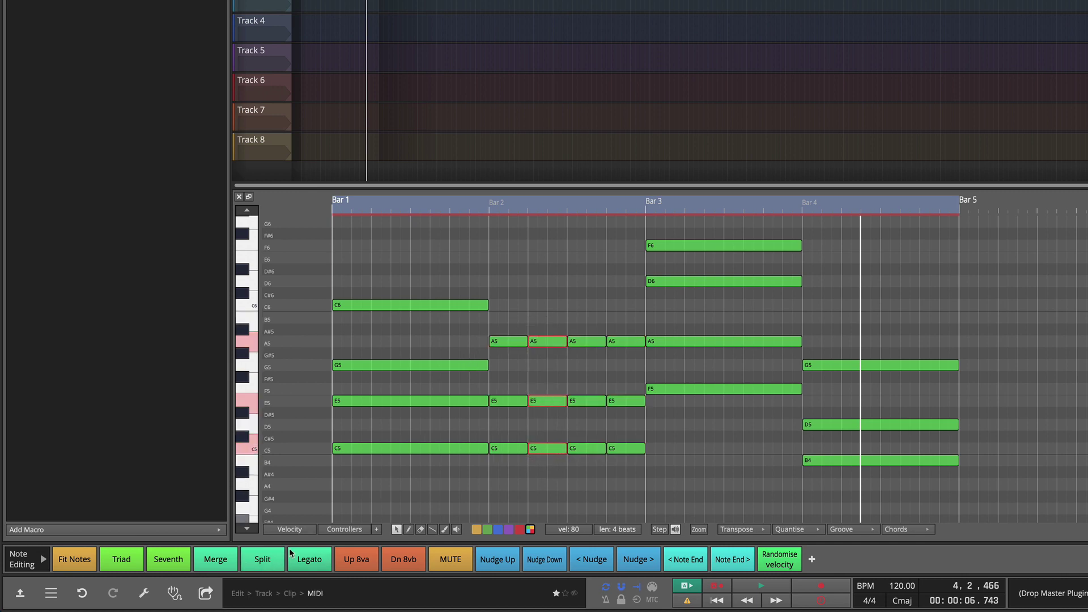
left_click(262, 560)
key("space")
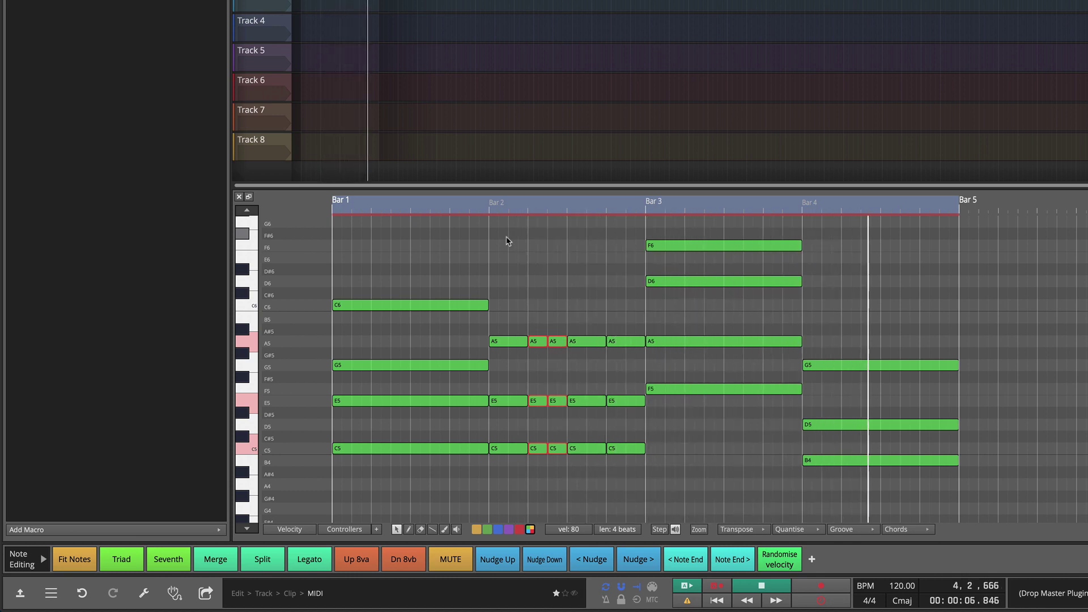
key("space")
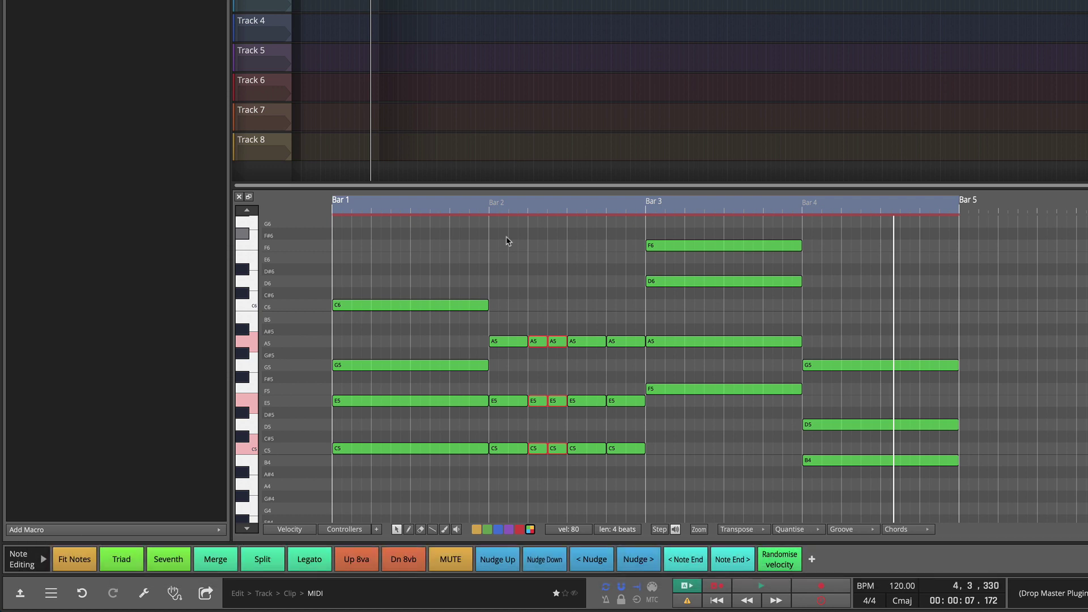
left_click(534, 294)
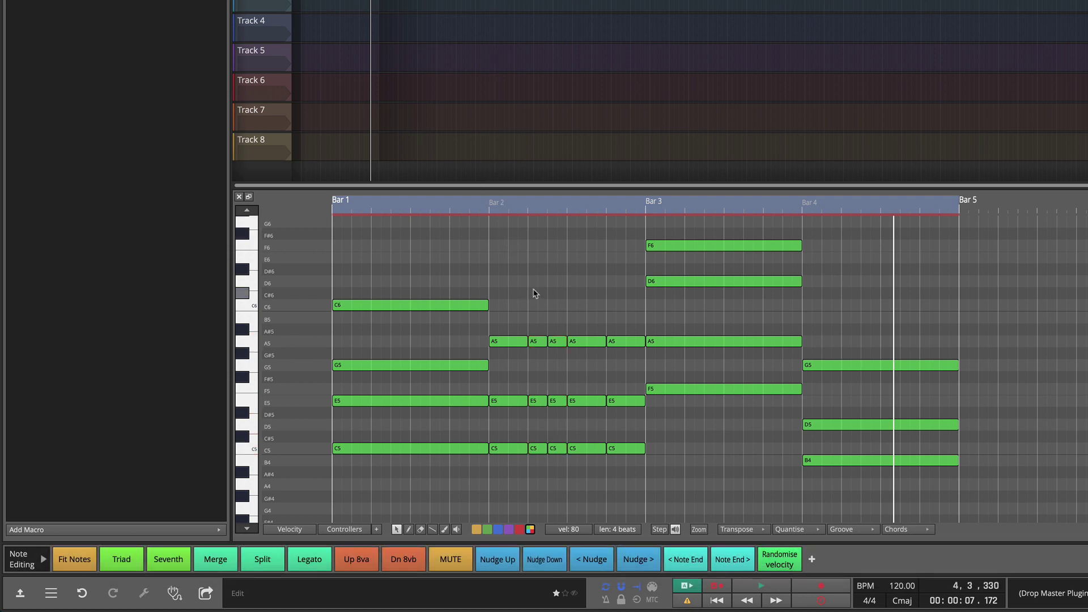
Step: Make the bar 2 slices uneven by deleting the third-beat A5, shortening the last E5 and moving the last A5 half a beat earlier
left_click(591, 346)
key("BackSpace")
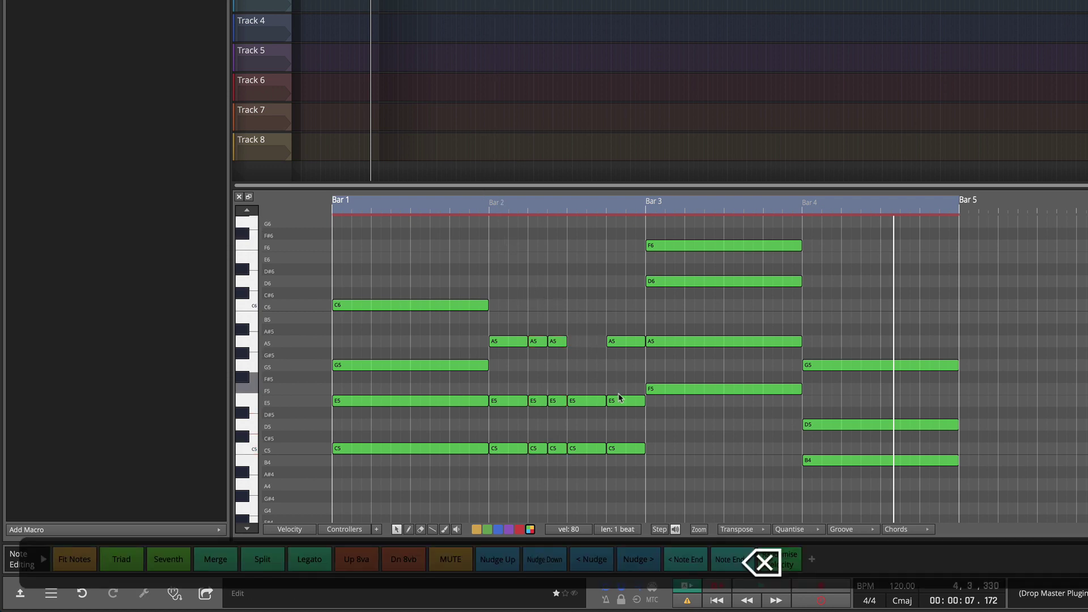
left_click(644, 403)
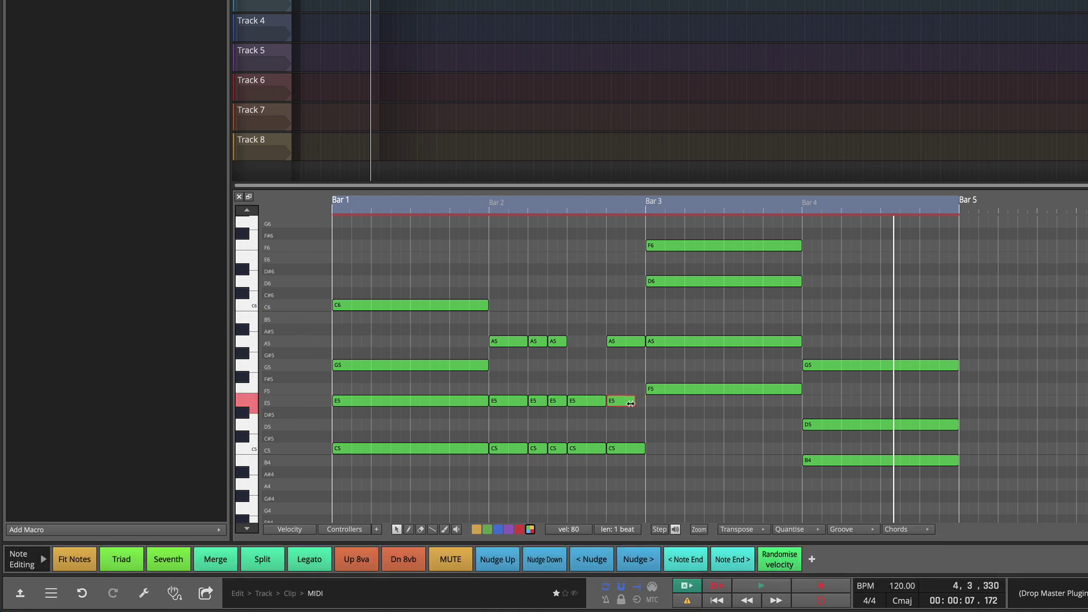
left_click_drag(638, 341, 620, 341)
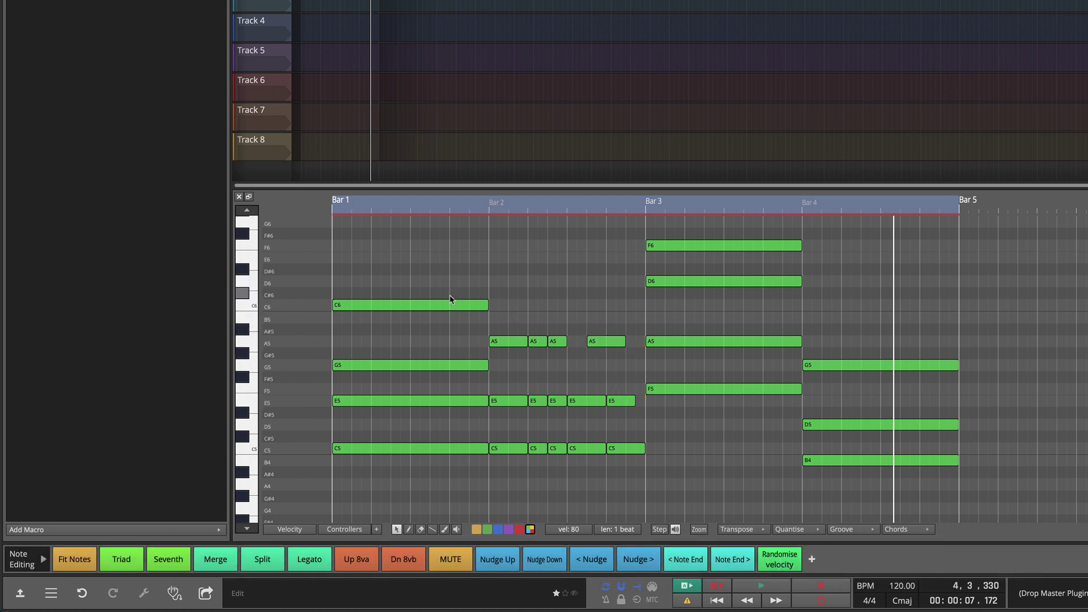
Step: Shorten all four notes of the bar 1 chord to about 2.75 beats, and undo the accidental shift of the bar 3 A5
left_click_drag(450, 295, 470, 470)
left_click_drag(487, 306, 440, 306)
mouse_move(793, 343)
left_mouse_down()
mouse_move(725, 346)
mouse_move(789, 343)
left_mouse_up()
key("super+z")
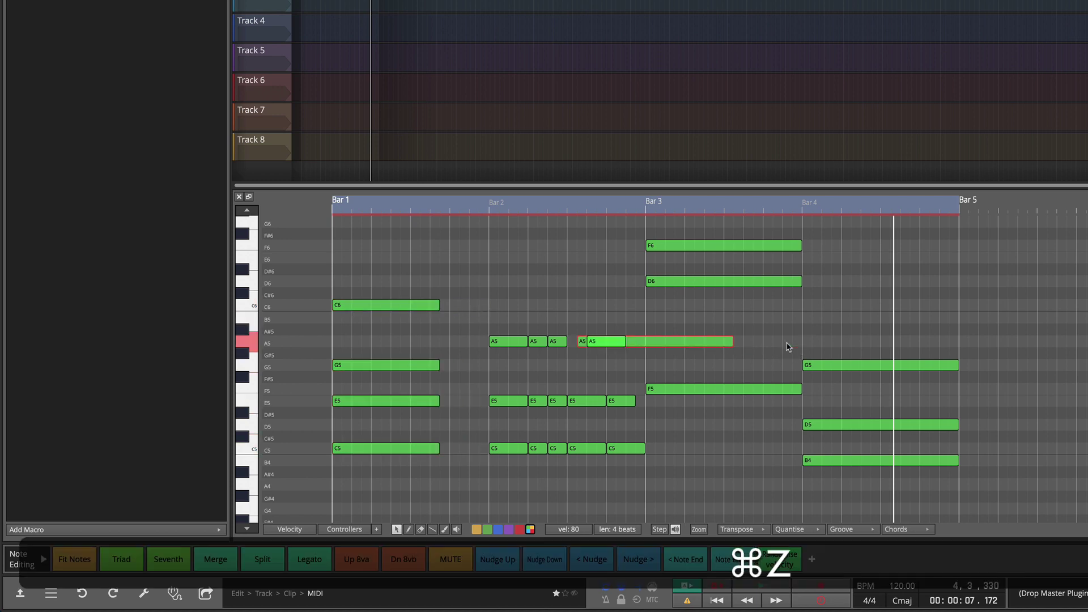
key("super+z")
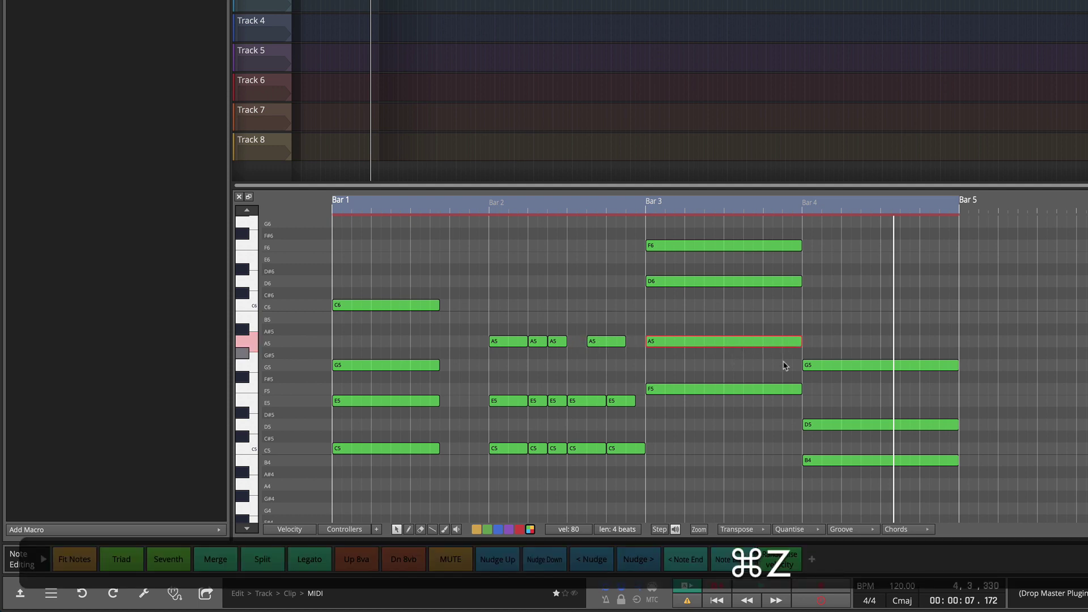
Step: Shorten the A5 and F5 in bar 3, and trim the starts of the bar 4 G5 and the last bar 2 C5
left_click_drag(800, 341, 742, 391)
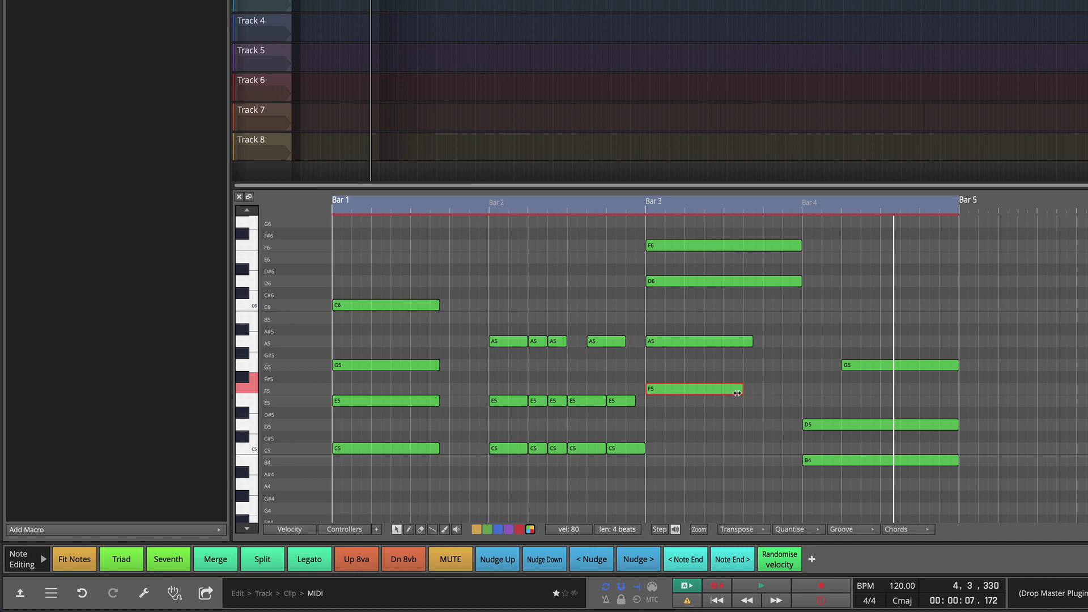
left_click(609, 450)
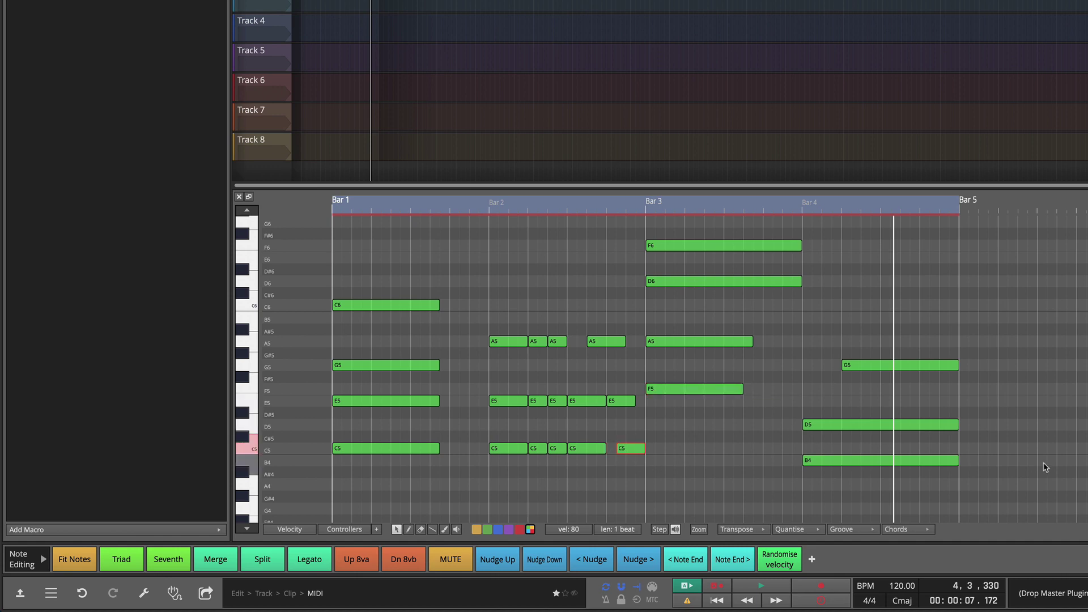
Step: Apply the Legato quick action to all the notes of the progression except the F6 in bar 3
left_click_drag(1044, 468, 355, 273)
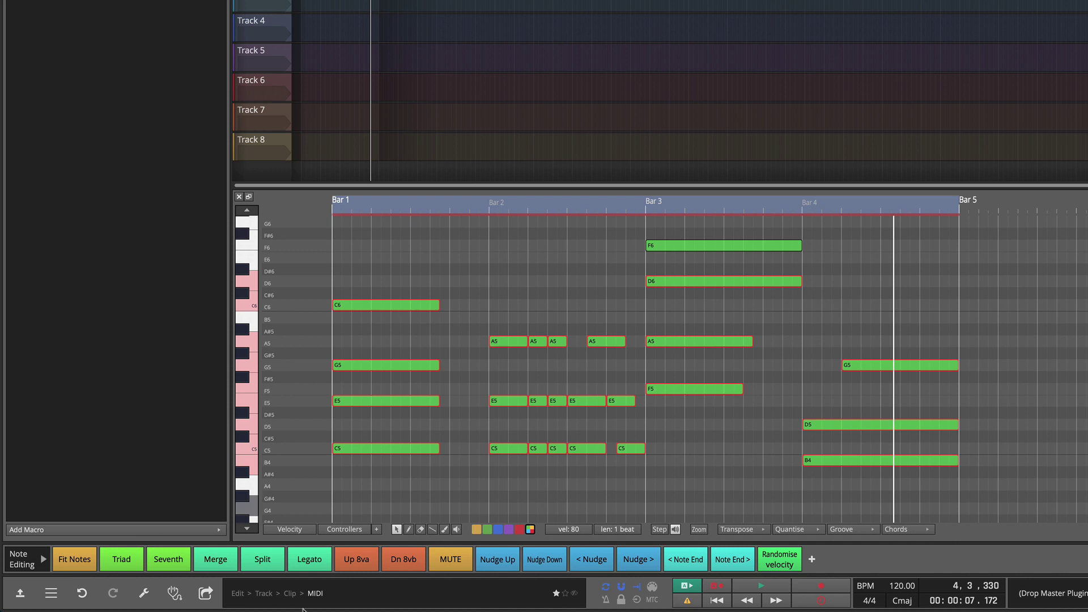
left_click(311, 561)
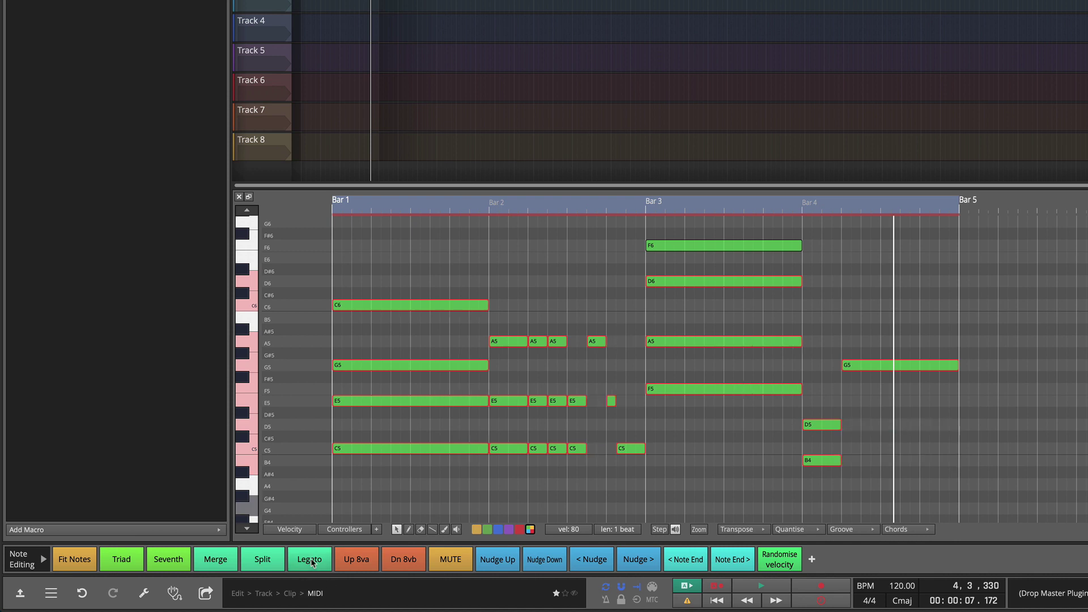
Step: Close the gaps in bar 2 by applying Legato to its A5, E5 and C5 rows separately and extending the last E5 to the bar's end
left_click_drag(545, 306, 678, 374)
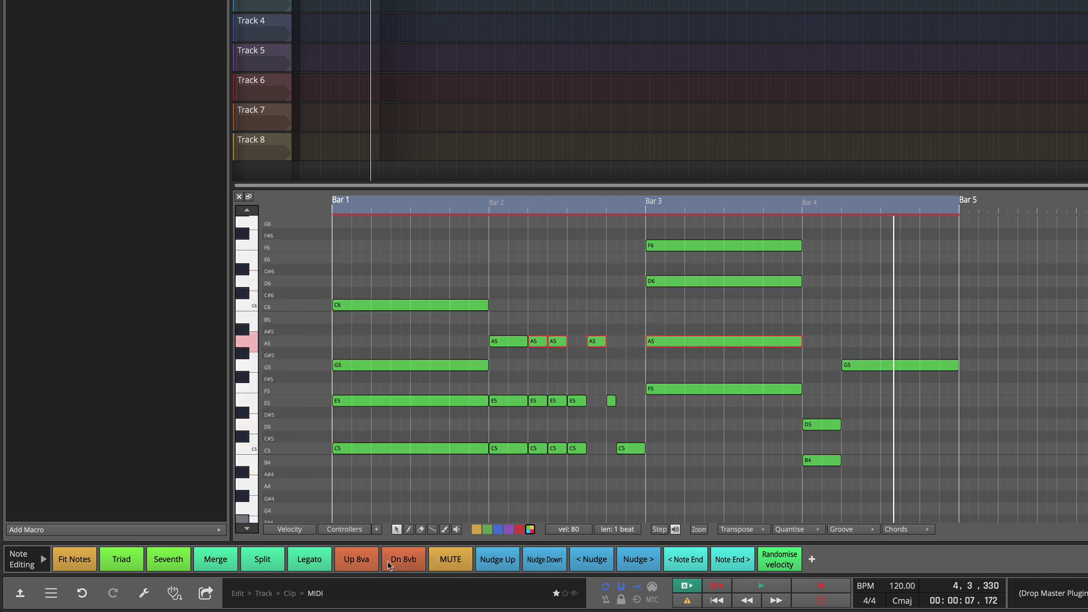
left_click(318, 558)
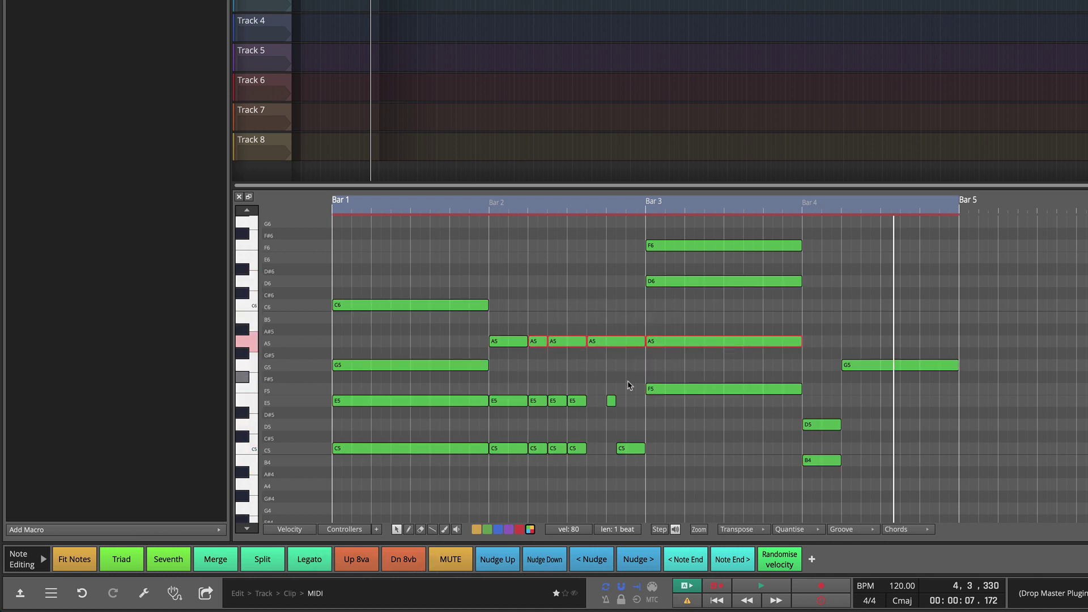
left_click_drag(619, 385, 548, 410)
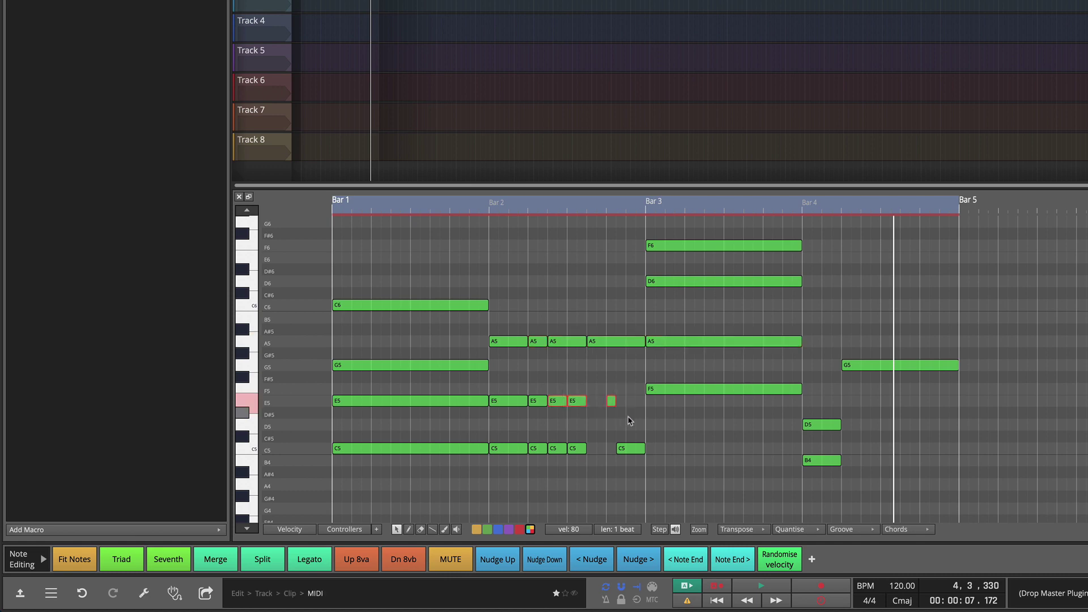
left_click_drag(562, 429, 626, 468)
left_click(316, 561)
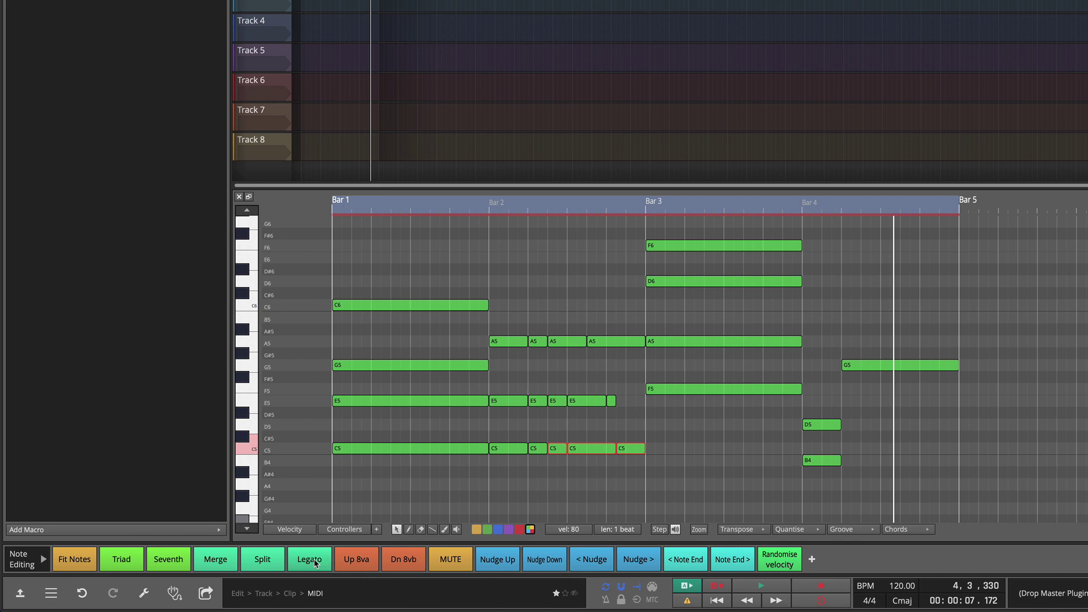
left_click_drag(615, 404, 638, 405)
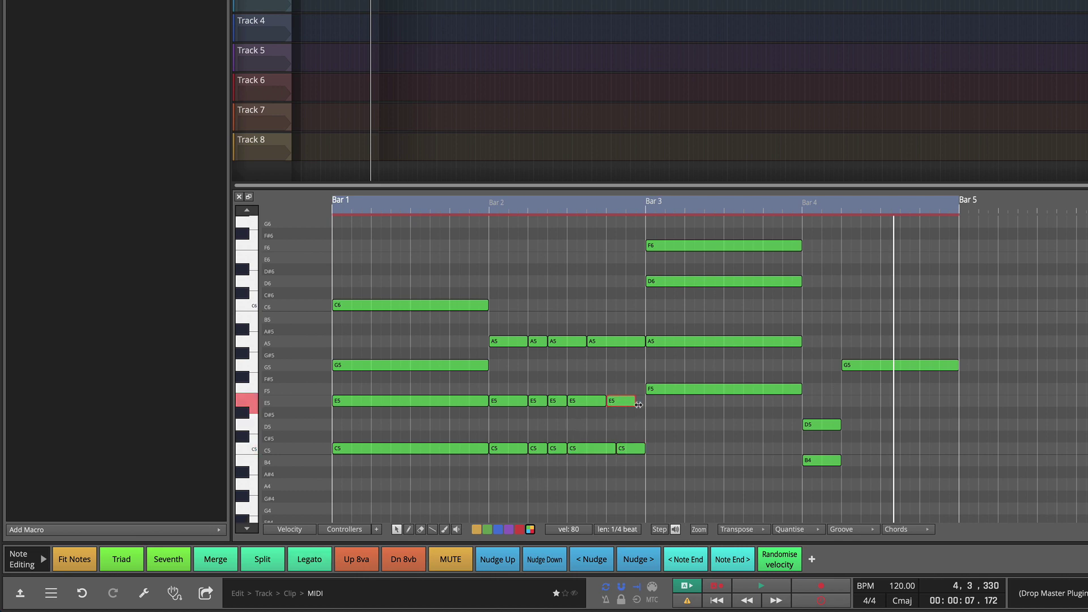
Step: Stretch the G5, D5 and B4 notes across the whole of bar 4 while playing back the progression
key("space")
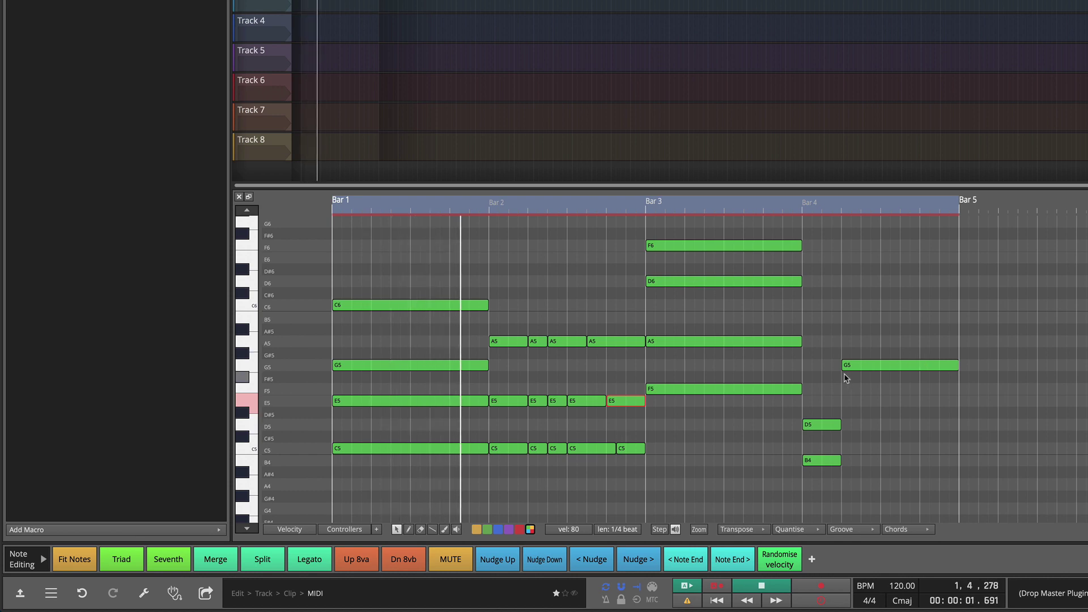
left_click_drag(843, 368, 802, 368)
left_click_drag(797, 417, 847, 470)
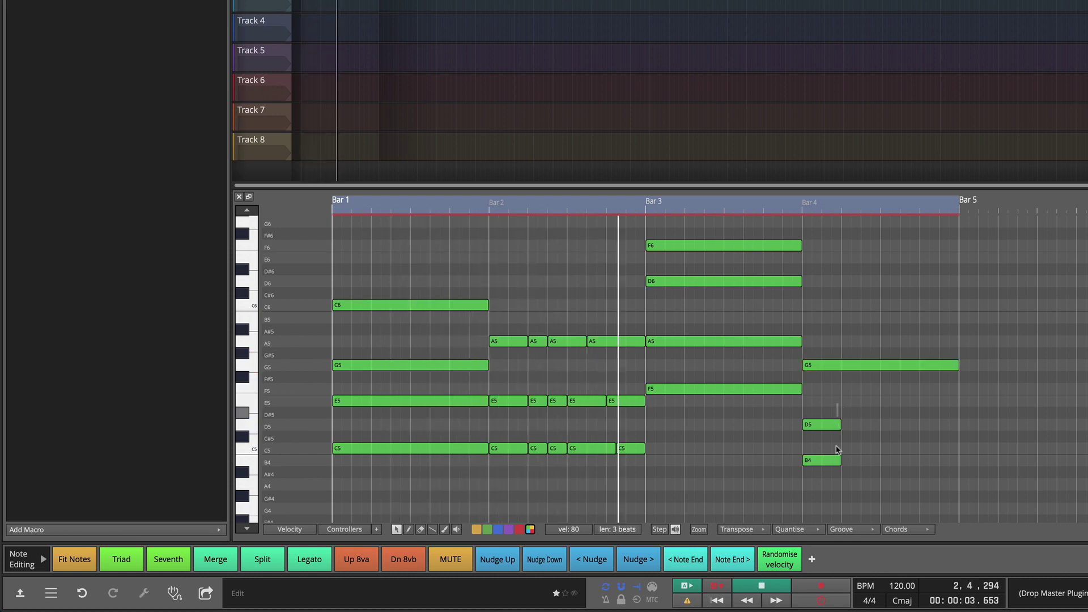
left_click_drag(841, 425, 958, 426)
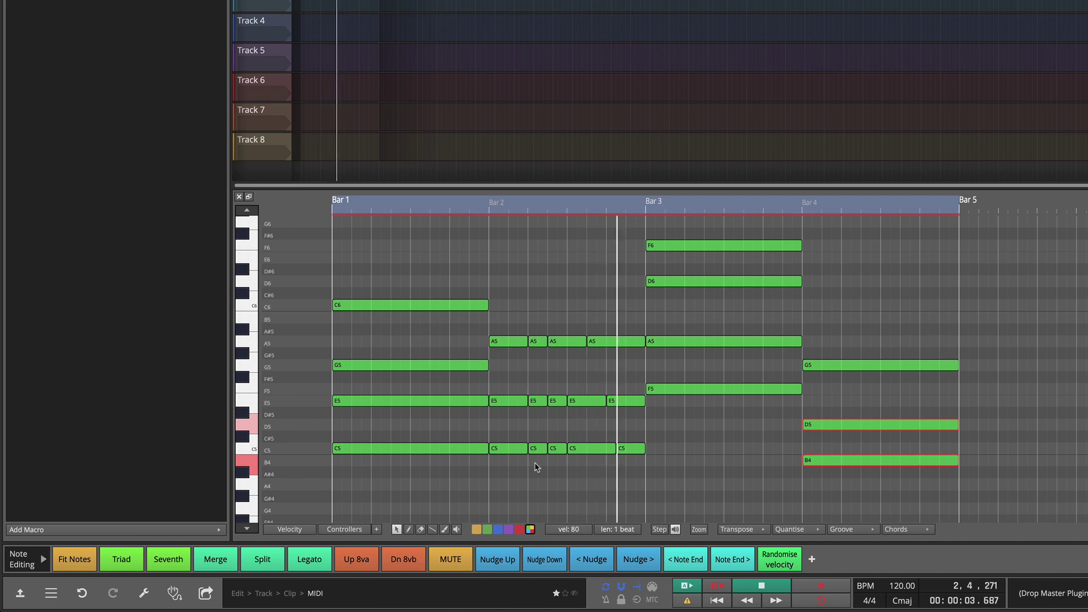
key("space")
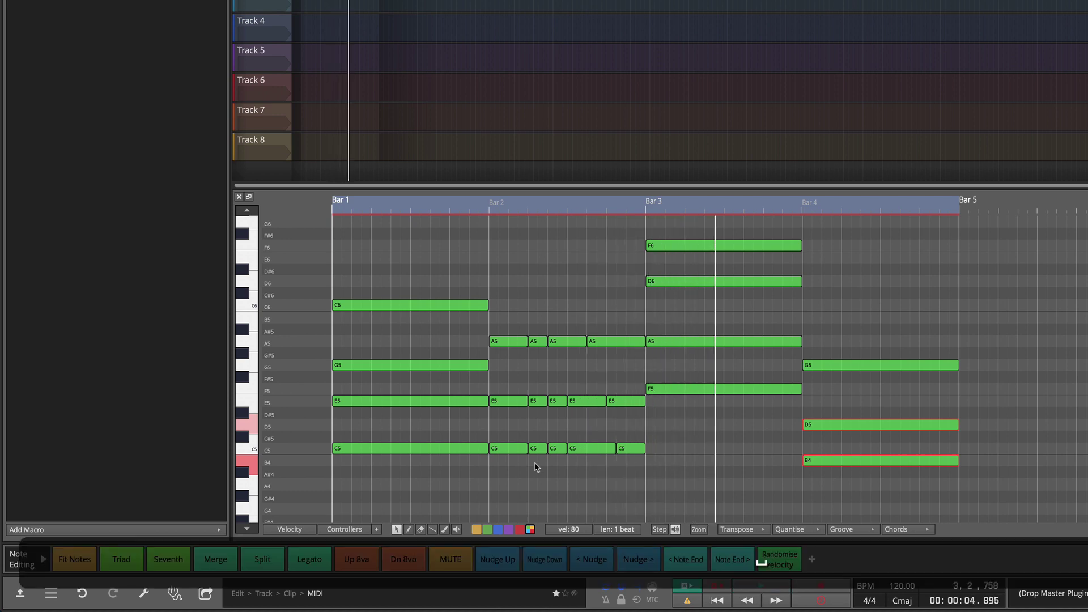
Step: Join the bar 2 slices into single full-bar A5, E5 and C5 notes with the Merge quick action
left_click_drag(500, 313, 626, 468)
left_click(219, 563)
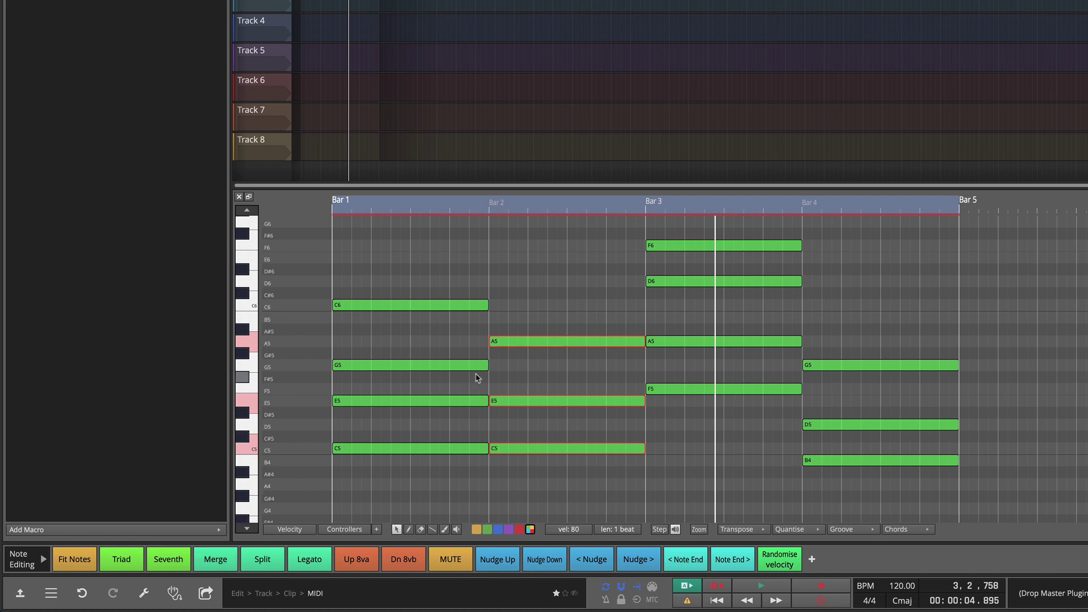
Step: Drop the F6 in bar 3 by two octaves to F4 with the Dn 8vb quick action
scroll(508, 379, "down", 1)
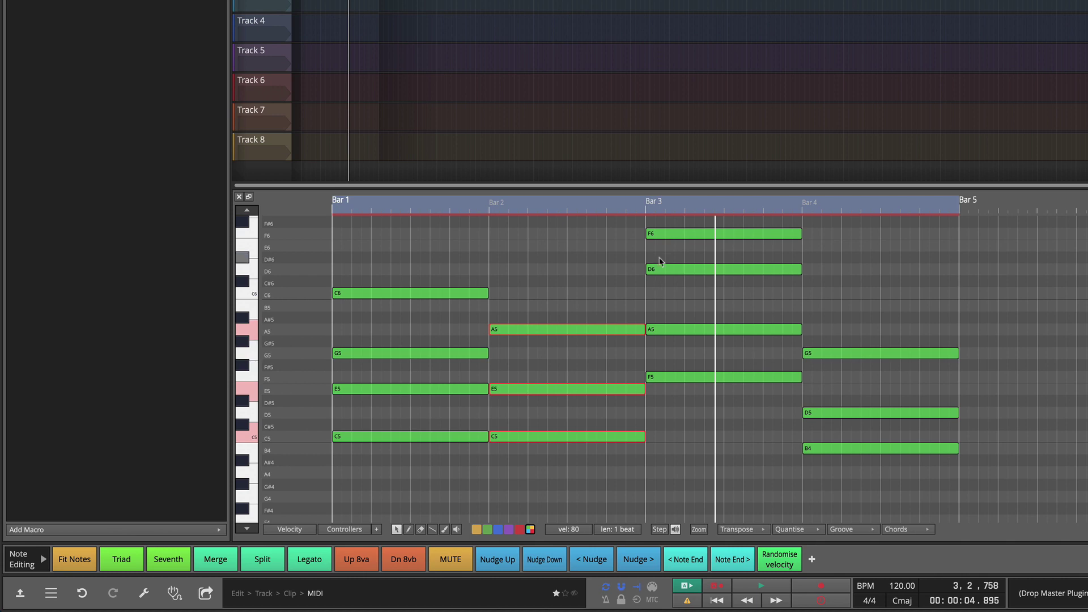
left_click(667, 235)
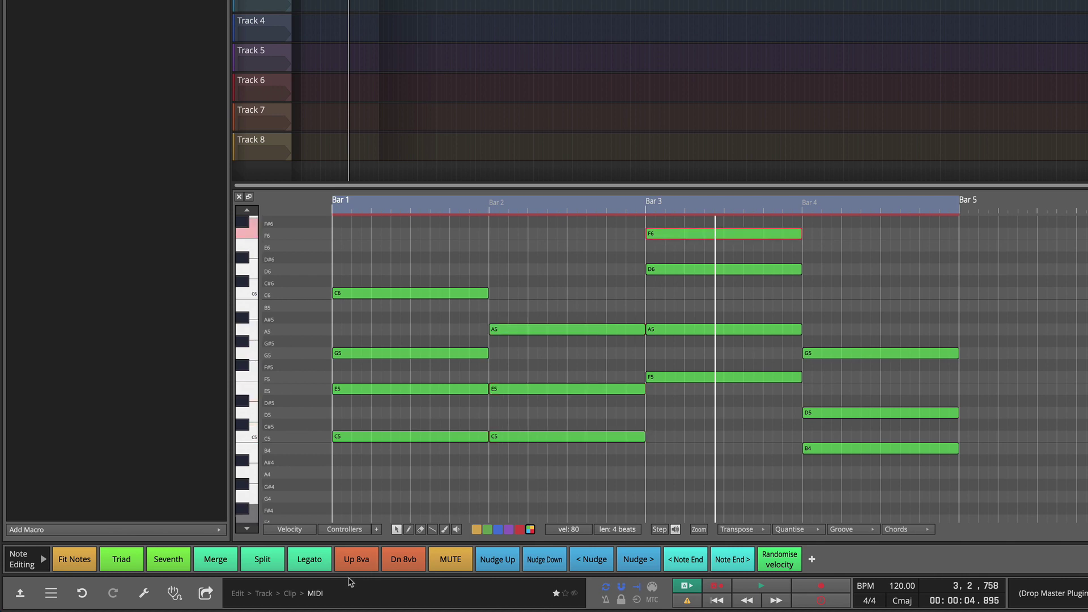
left_click(404, 565)
left_click(404, 565)
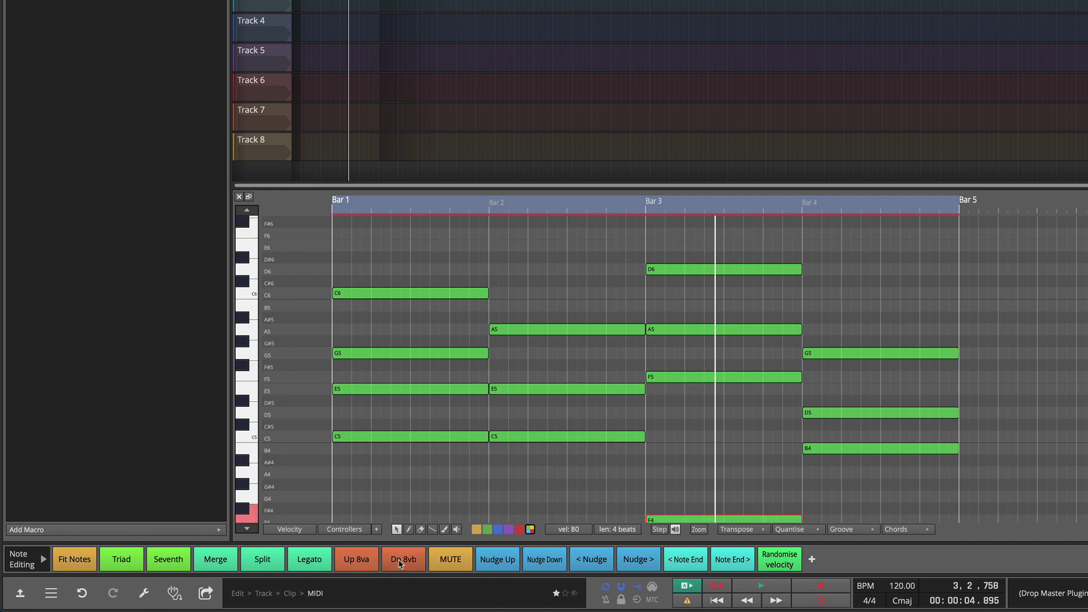
Step: Lower the lowest note of each bar, C5, C5, F4 and B4, one octave with Dn 8vb and undo the change
scroll(555, 508, "down", 3)
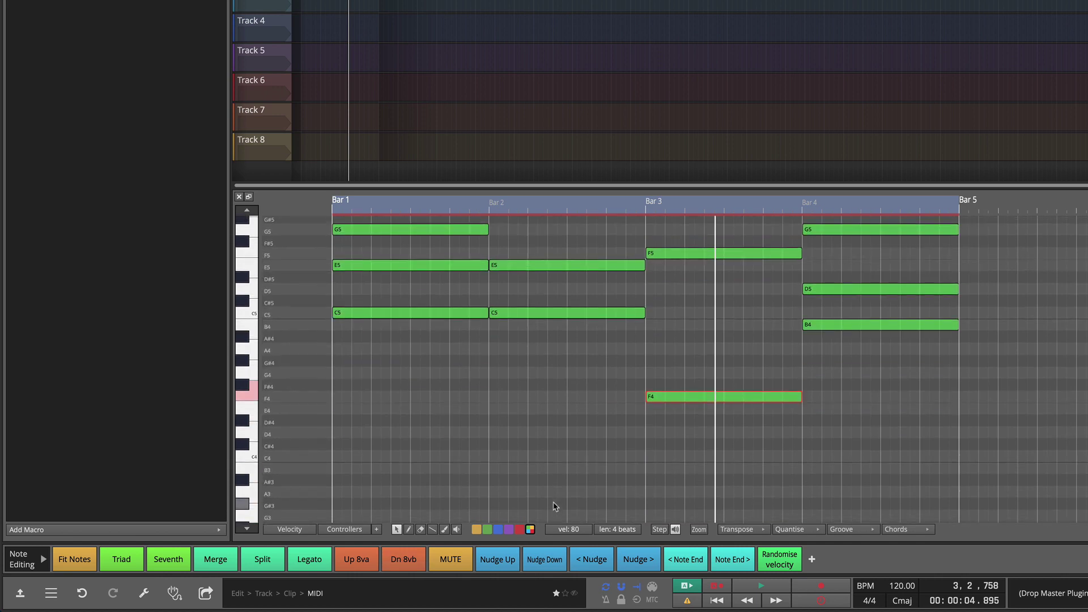
left_click_drag(352, 293, 966, 458)
left_click_drag(427, 296, 969, 436)
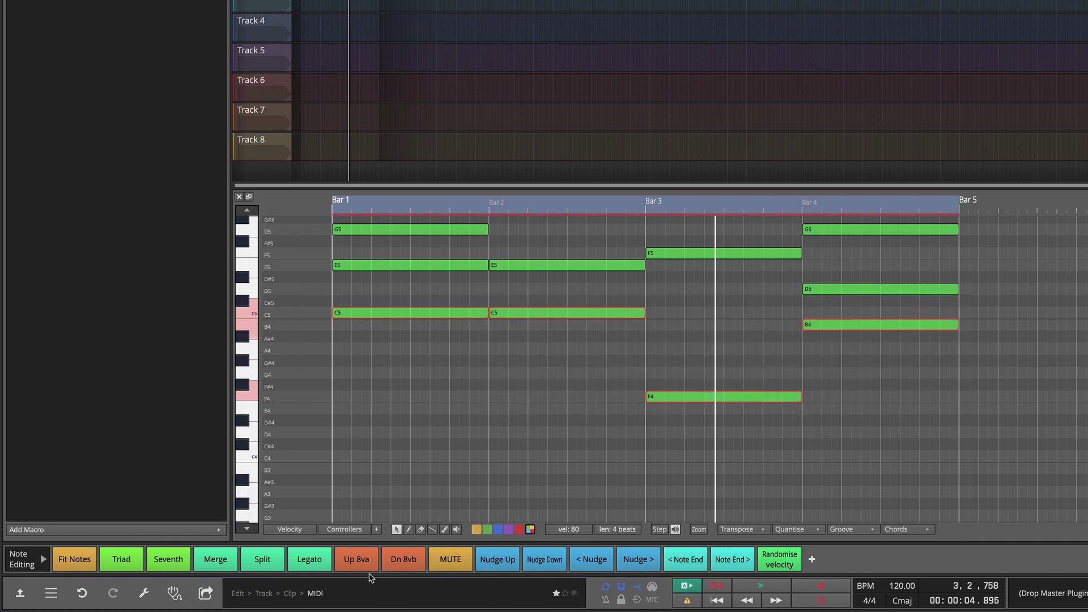
left_click(395, 567)
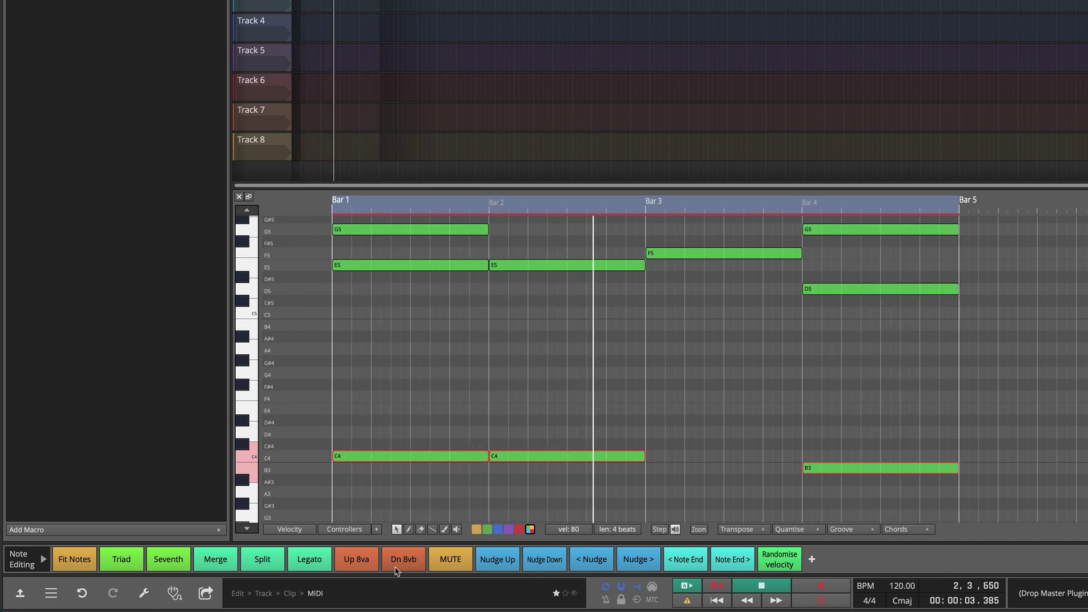
key("ctrl+z")
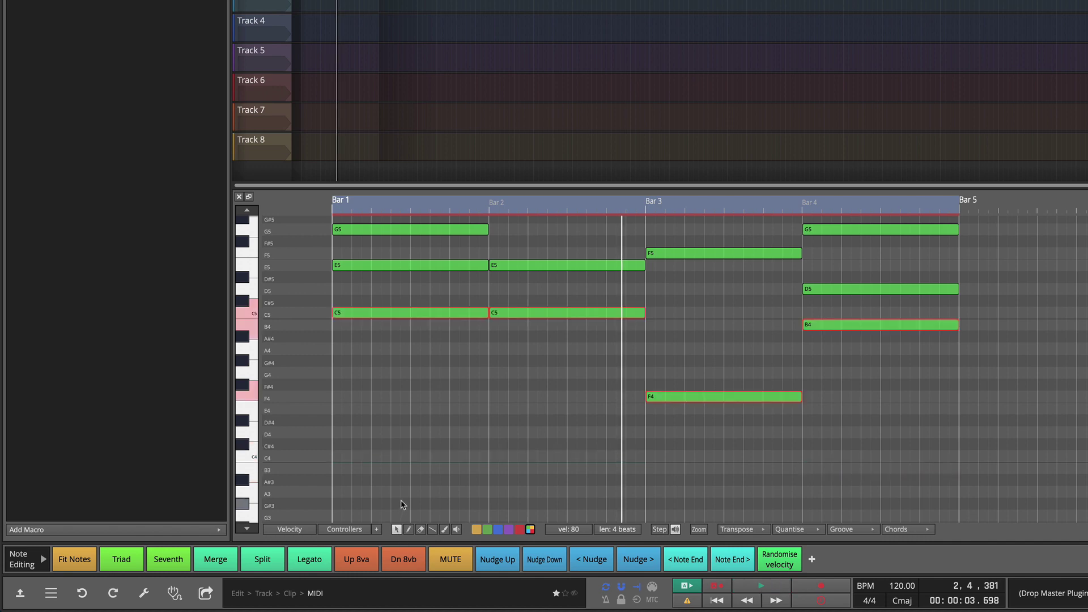
Step: Move the F4 in bar 3 up one octave with its context command and delete the duplicate F5
scroll(402, 493, "up", 3)
left_click(685, 491)
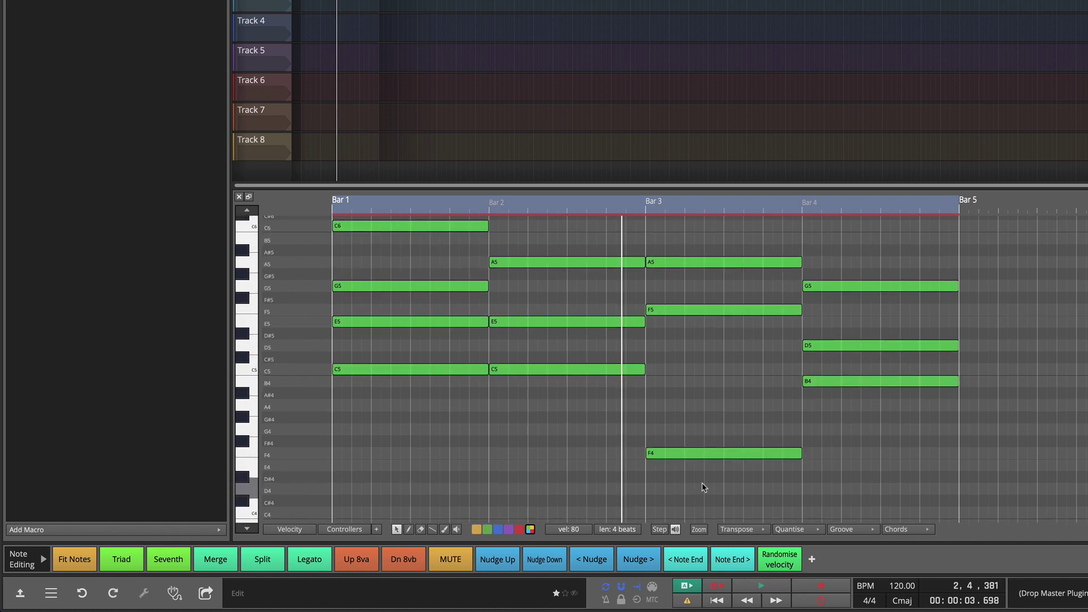
left_click(730, 454)
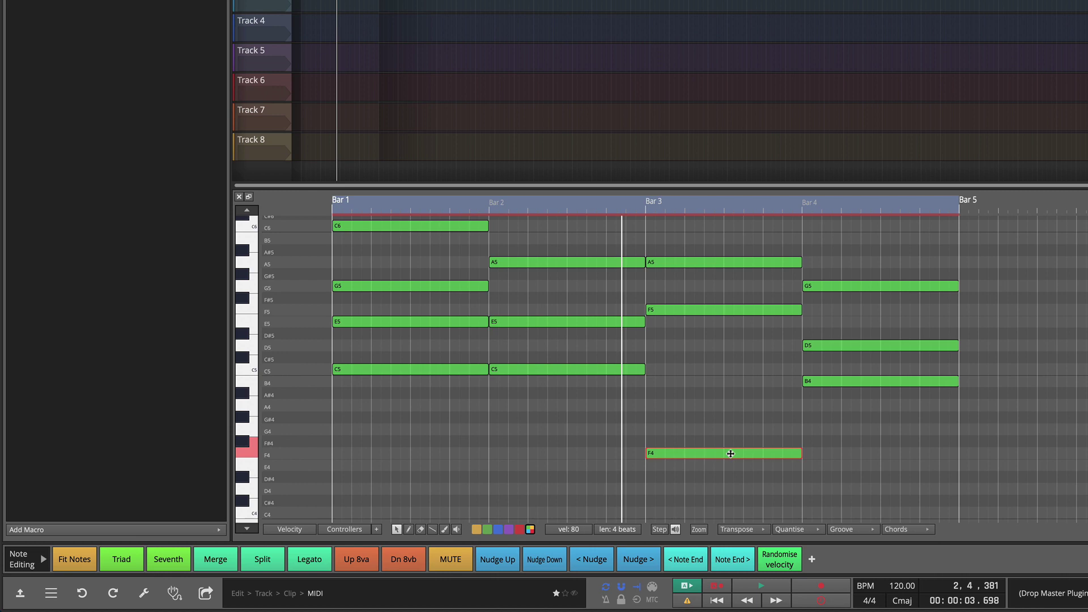
right_click(730, 454)
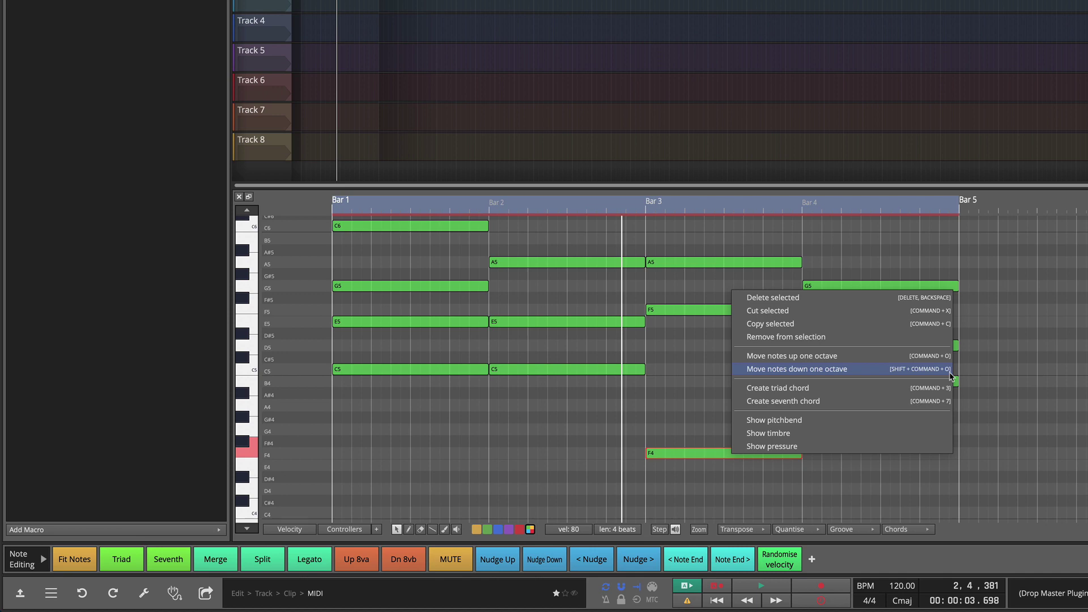
left_click(622, 405)
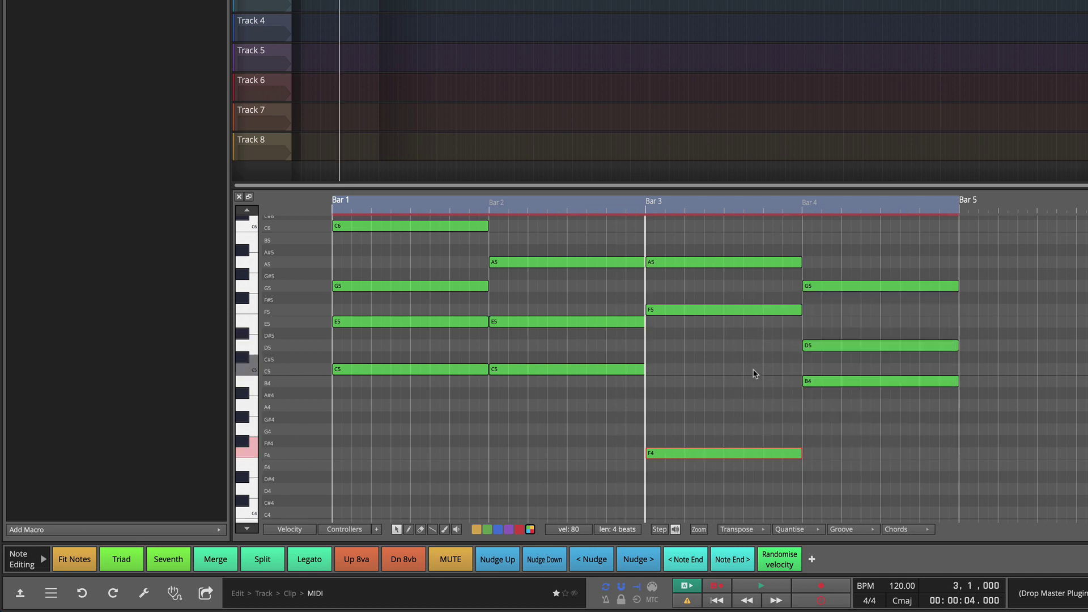
right_click(725, 456)
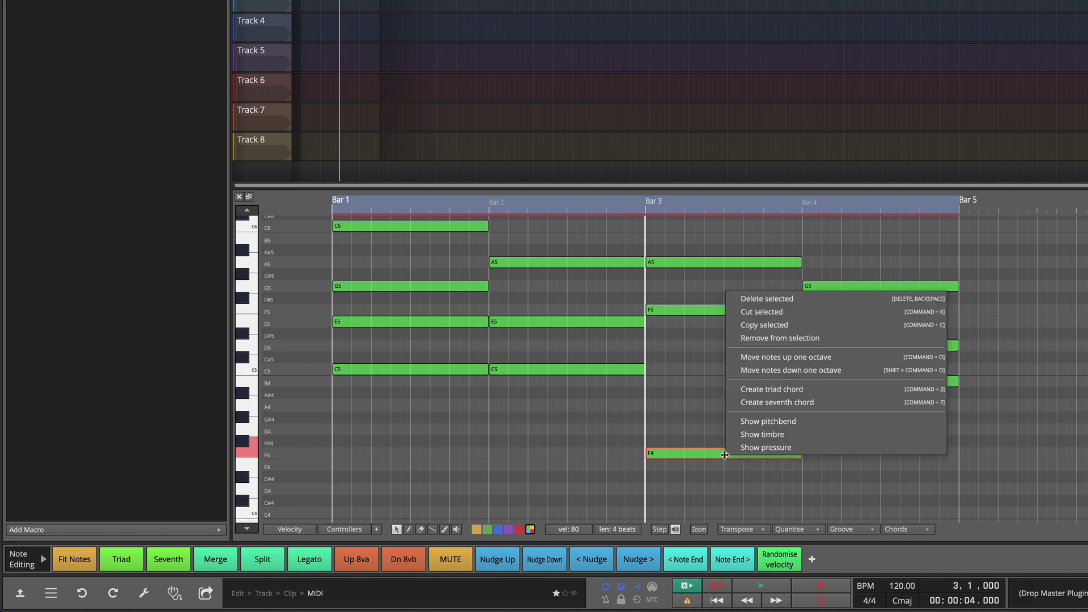
left_click(826, 356)
scroll(696, 394, "up", 3)
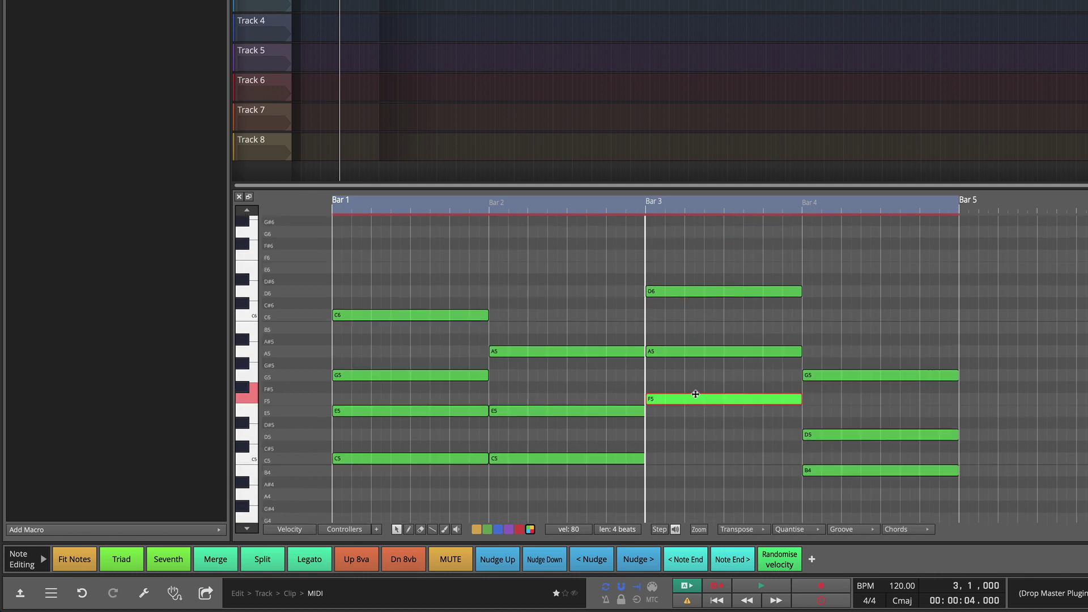
left_click_drag(709, 402, 708, 436)
key("Delete")
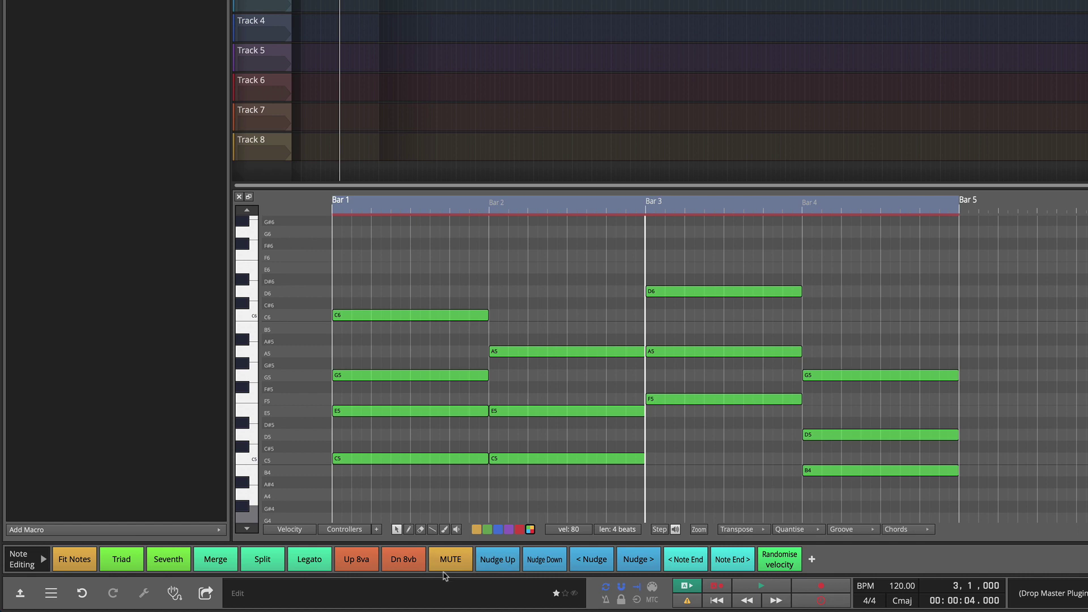
Step: Copy the bar 2 A5 up to C6 and divide the copy into eight half-beat slices by splitting it twice
scroll(592, 377, "up", 1)
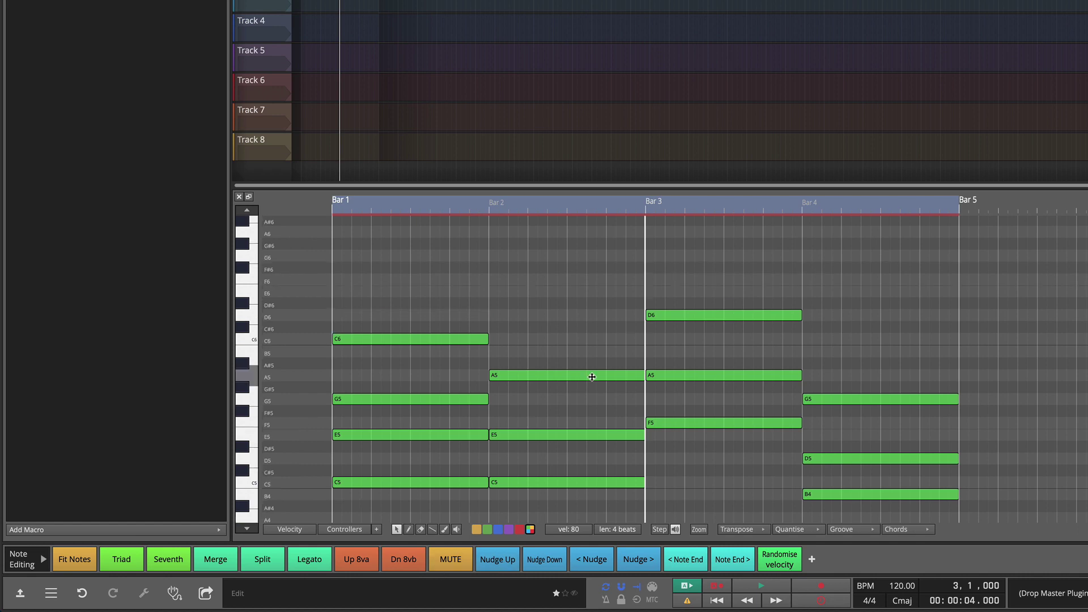
left_click_drag(592, 378, 594, 334)
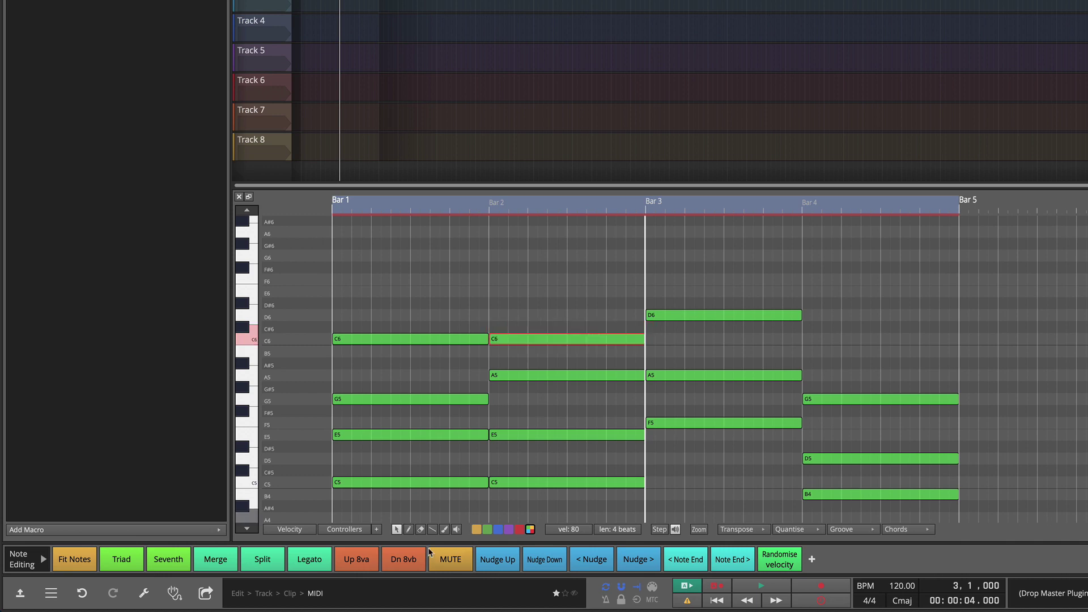
left_click(255, 562)
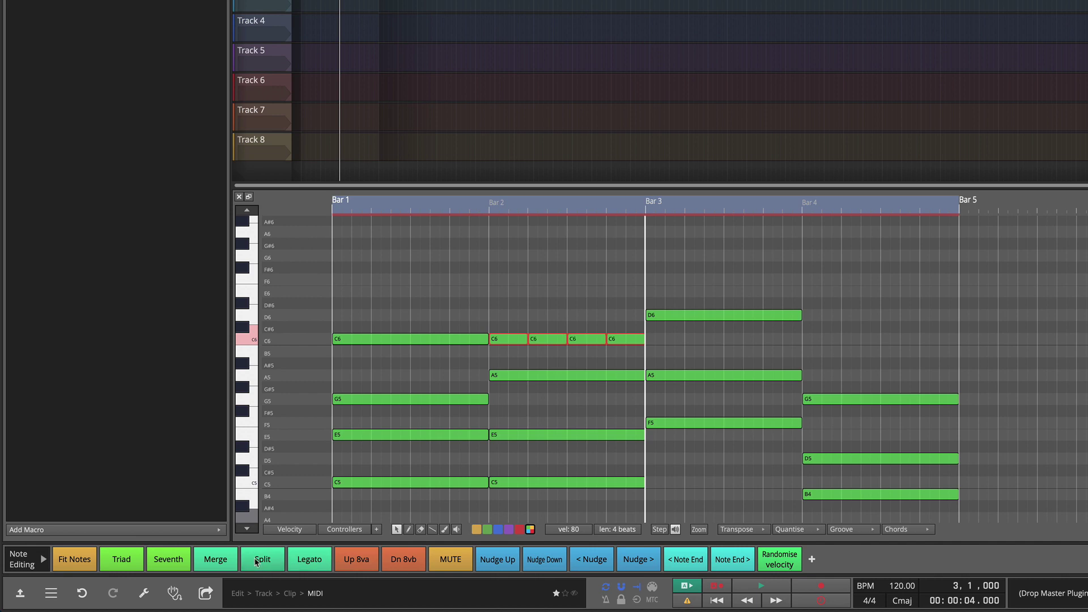
key("Escape")
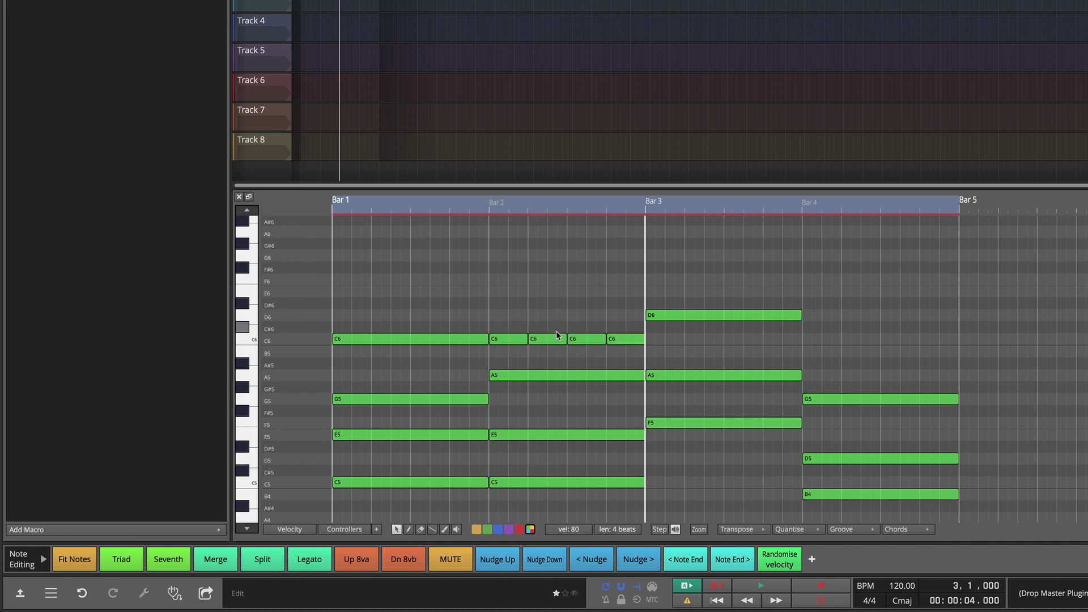
left_click_drag(508, 304, 622, 357)
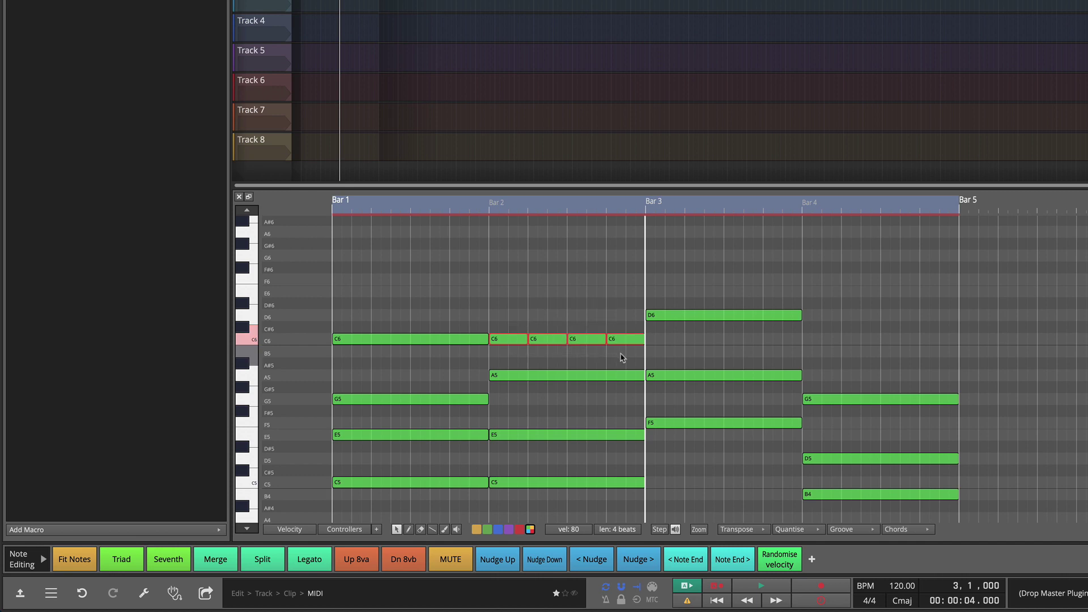
key("s")
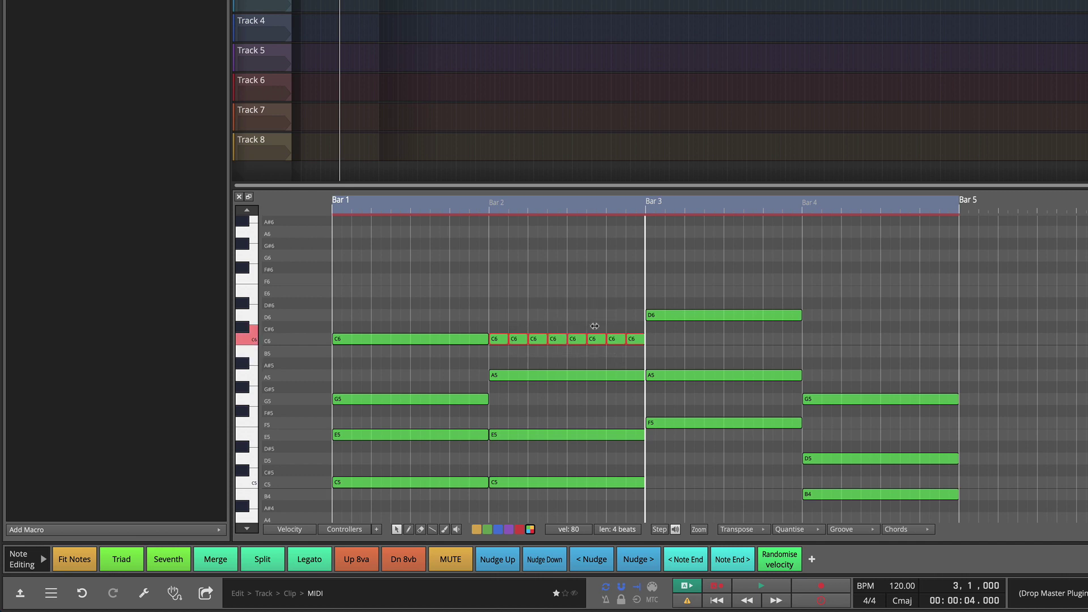
key("Escape")
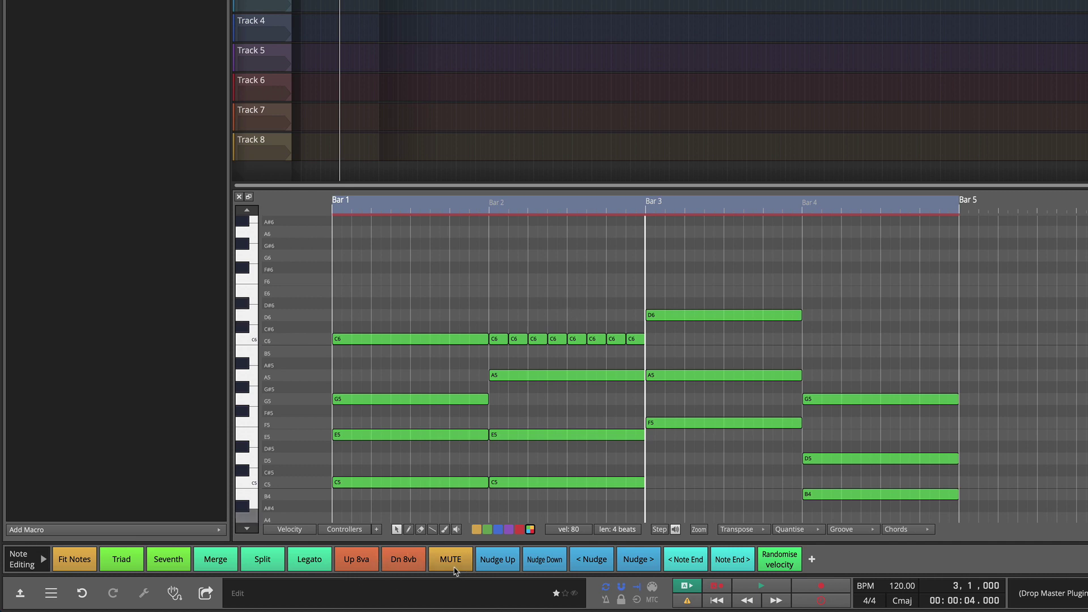
Step: Mute the second, fourth and seventh C6 slices in bar 2 with the MUTE quick action
left_click(521, 343)
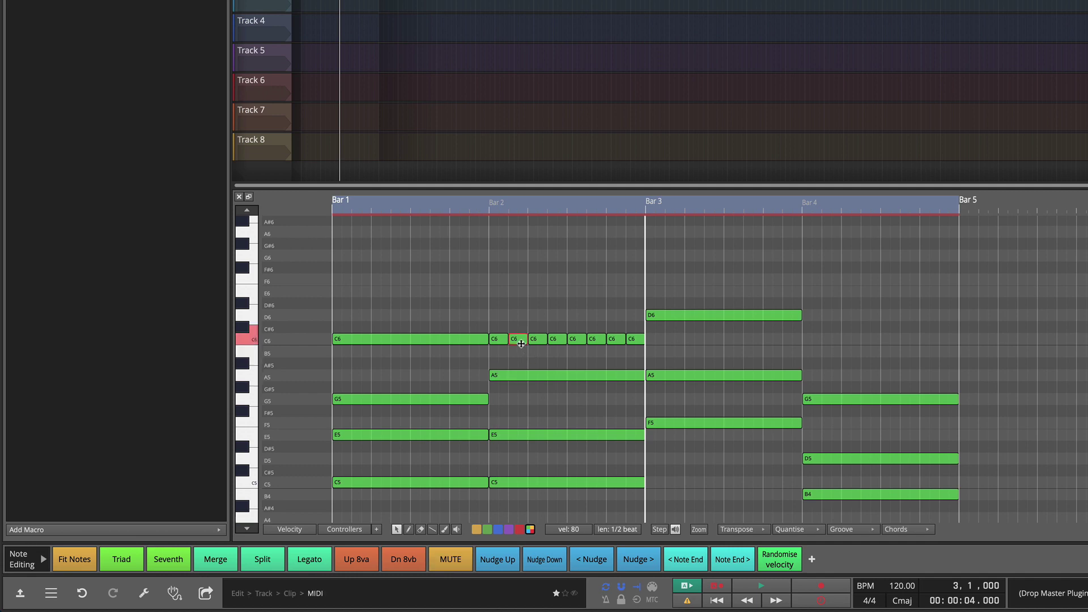
left_click(556, 342, "shift")
left_click(620, 343, "shift")
left_click(467, 564)
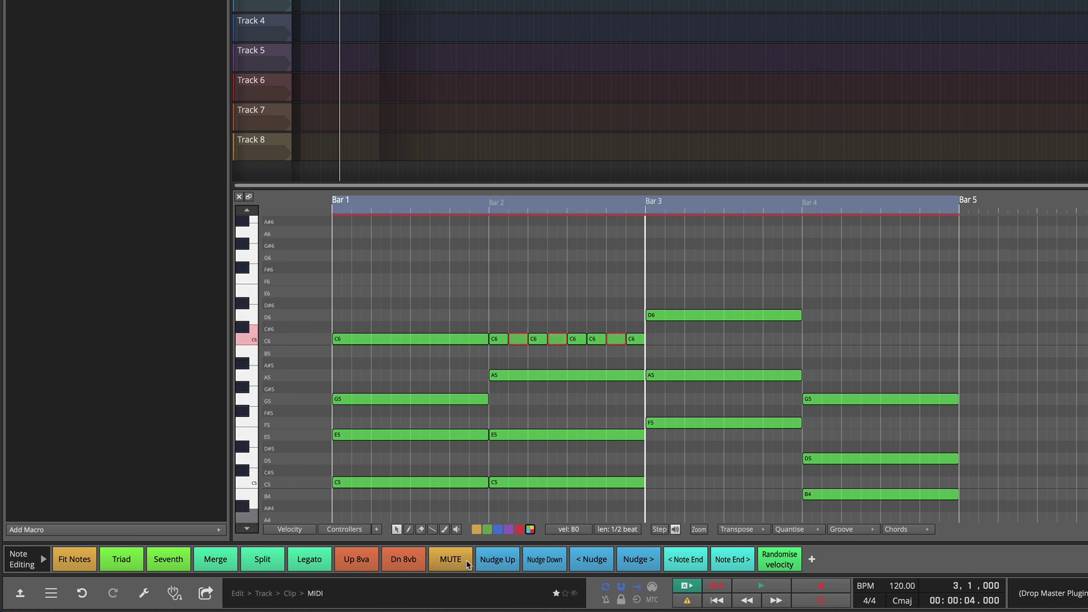
left_click(545, 303)
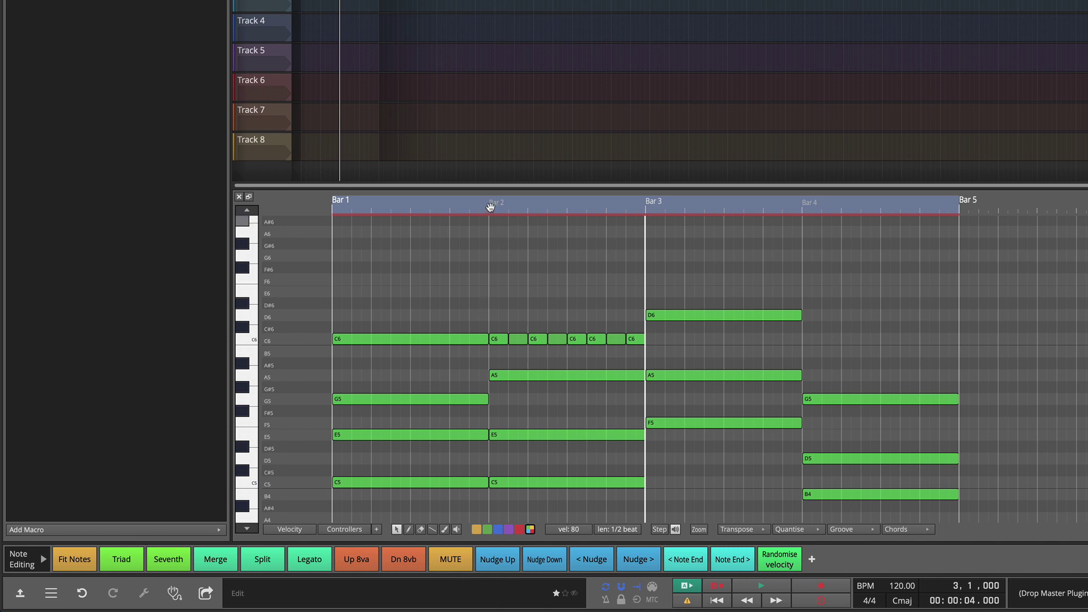
Step: Play back bar 2 with its muted C6 slices, and undo the muting
key("space")
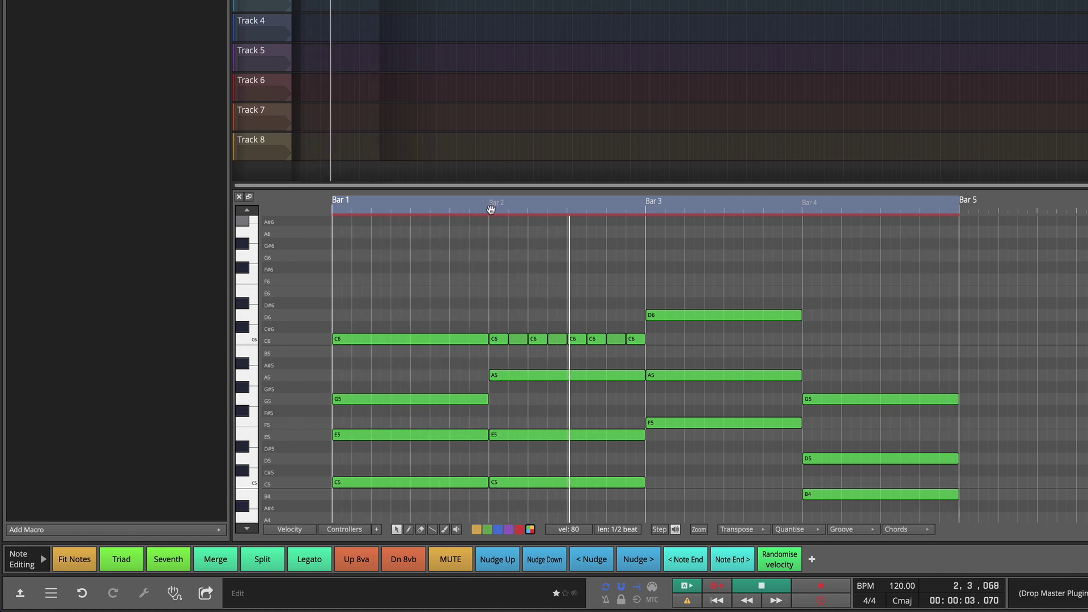
key("space")
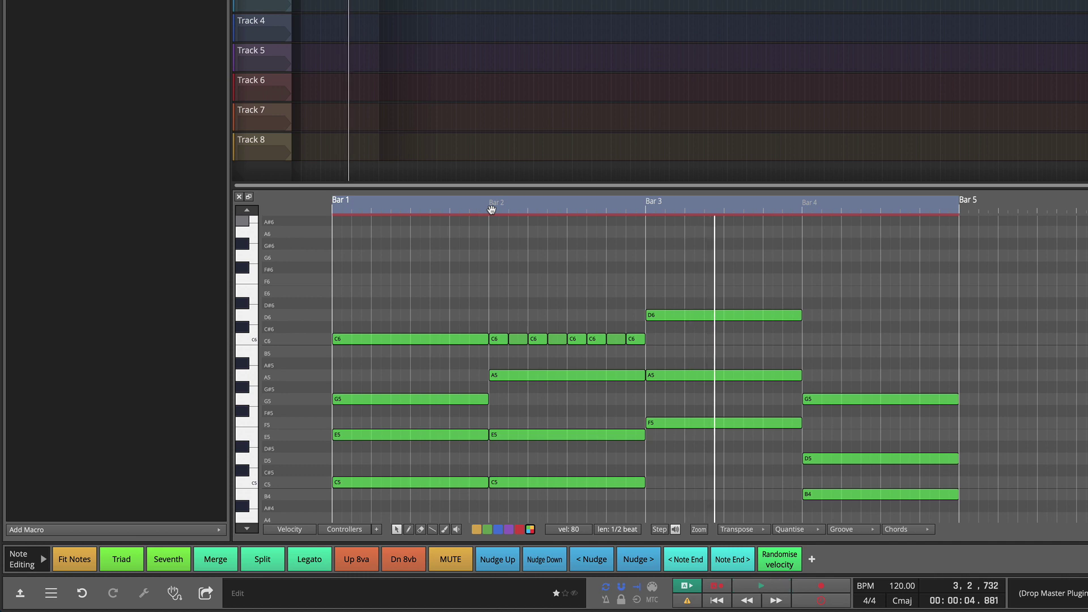
key("ctrl+z")
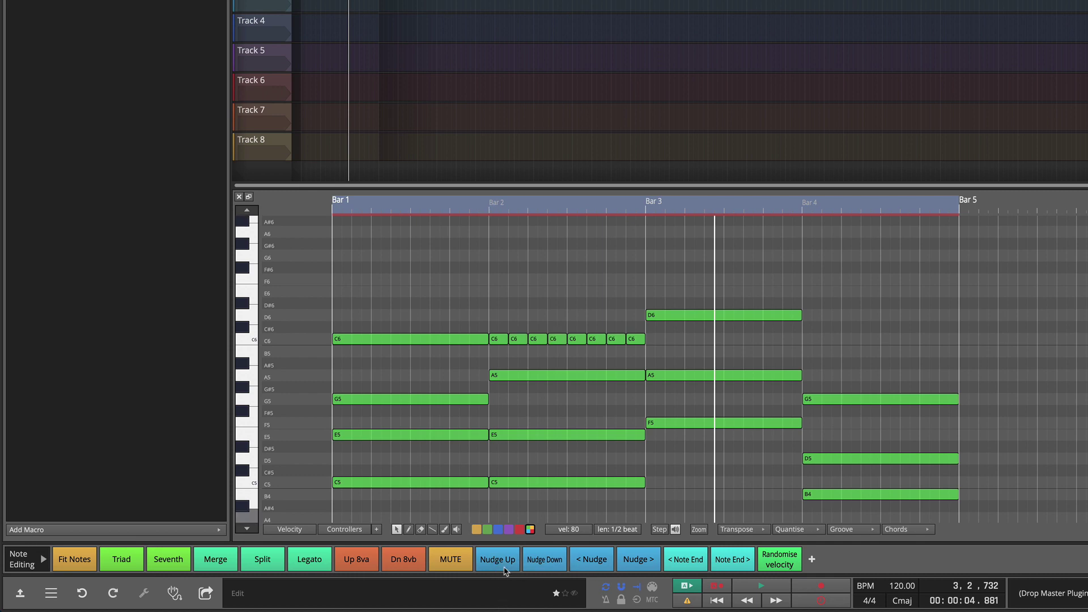
Step: Nudge the bar 3 D6 up to D#6, down to C#6 and back to D6, and undo a nudge later in time
left_click(756, 315)
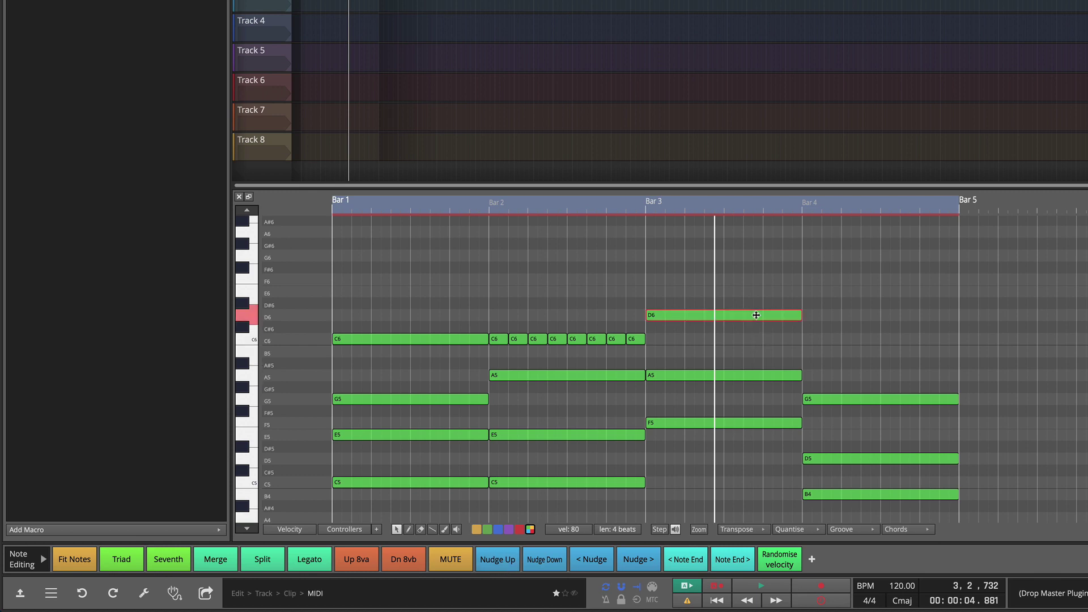
left_click(516, 561)
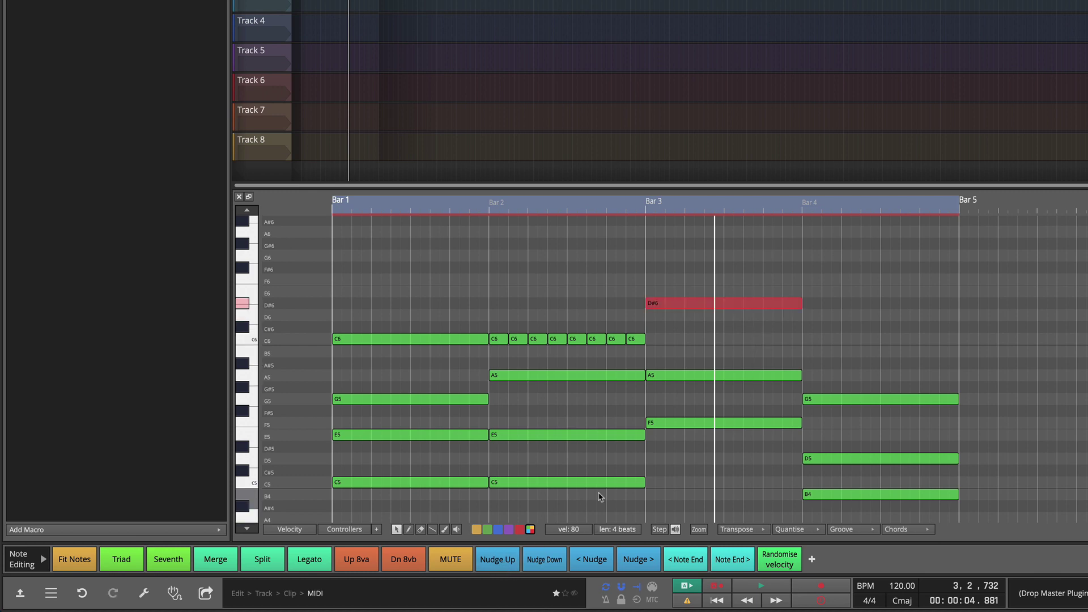
left_click(554, 561)
left_click(554, 562)
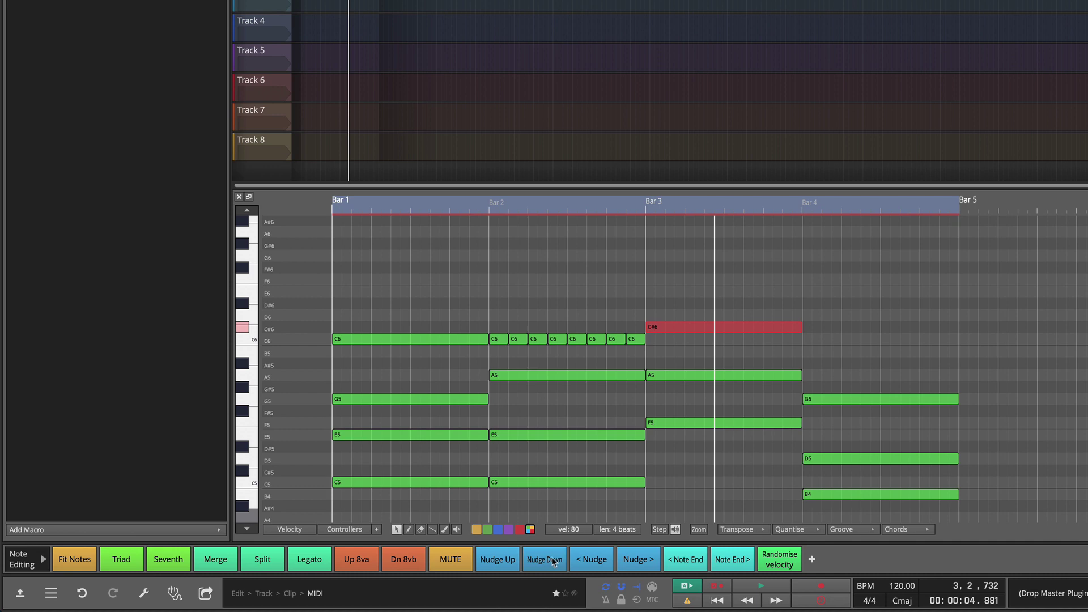
left_click(508, 562)
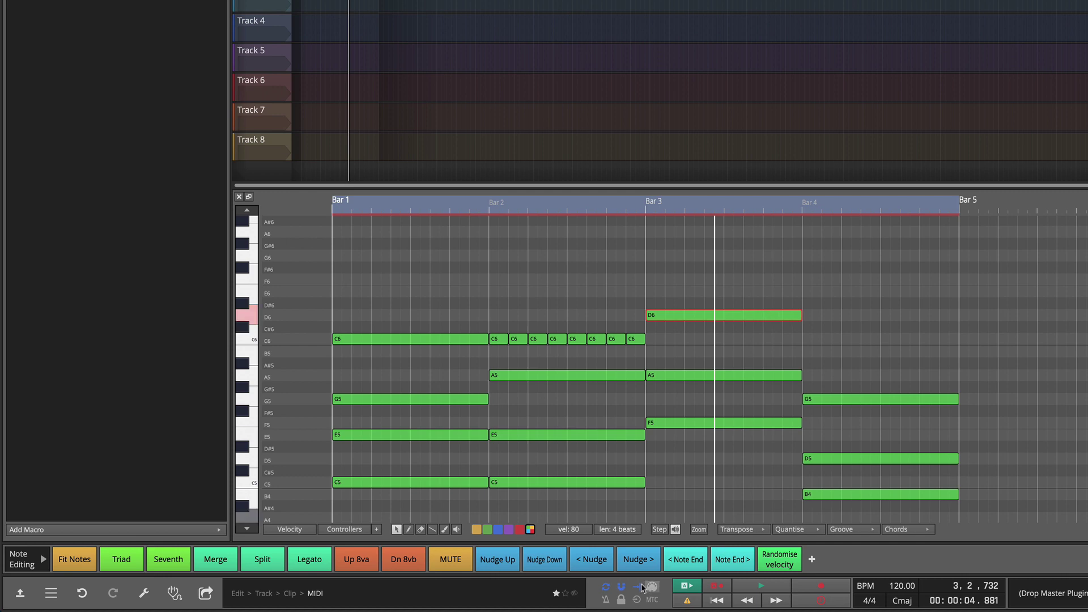
left_click(638, 563)
key("ctrl+z")
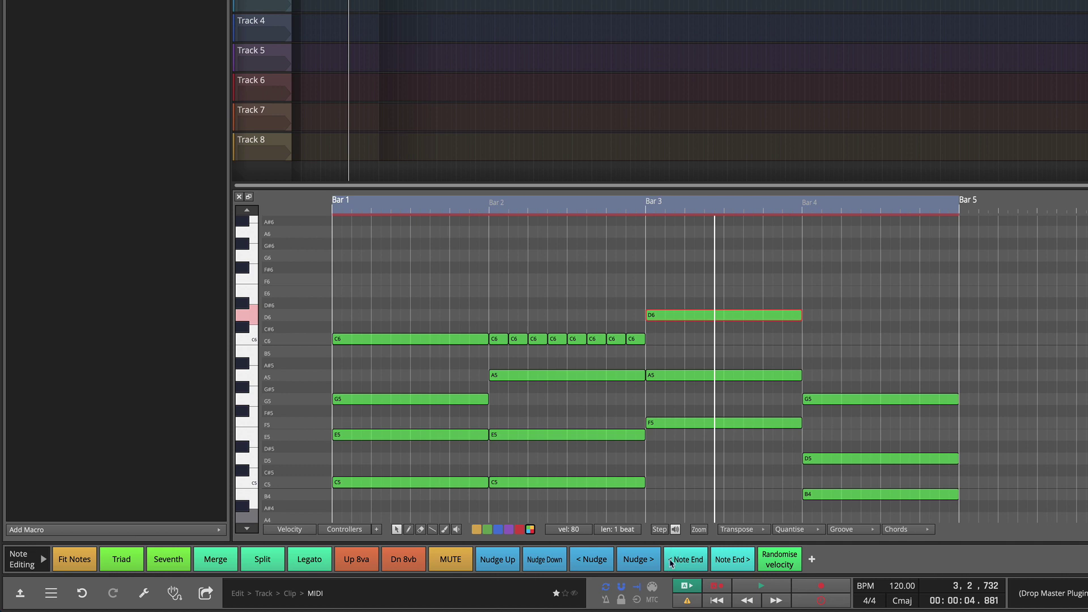
Step: Shorten the D6 in bar 3 with < Note End and lengthen it back to the full bar with Note End >
left_click(699, 560)
left_click(700, 561)
left_click(699, 560)
left_click(700, 561)
left_click(699, 561)
left_click(732, 562)
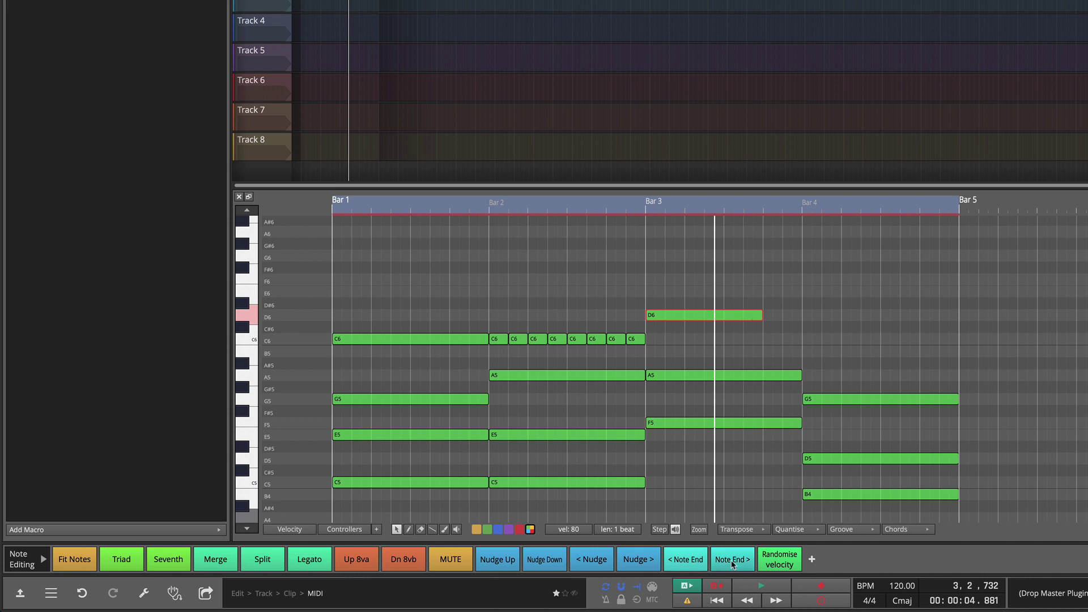
left_click(732, 560)
left_click(731, 561)
left_click(731, 560)
left_click(732, 560)
Step: Shorten the D6, A5 and F5 notes of bar 3 together with the < Note End quick action
left_click_drag(759, 283, 778, 461)
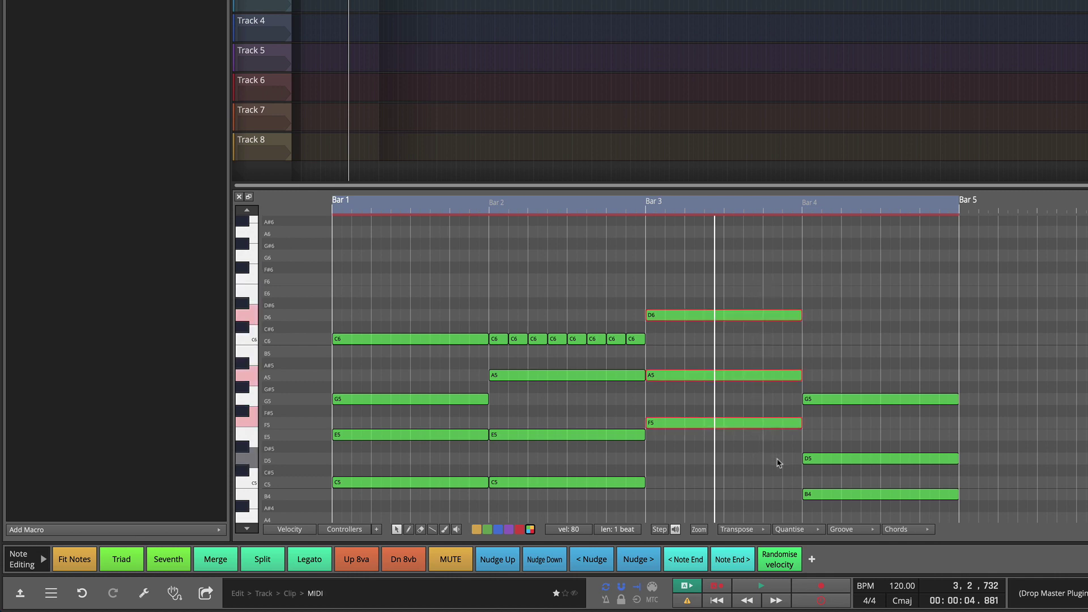
left_click(686, 566)
left_click(686, 567)
left_click(686, 566)
left_click(686, 567)
left_click(686, 567)
left_click(686, 566)
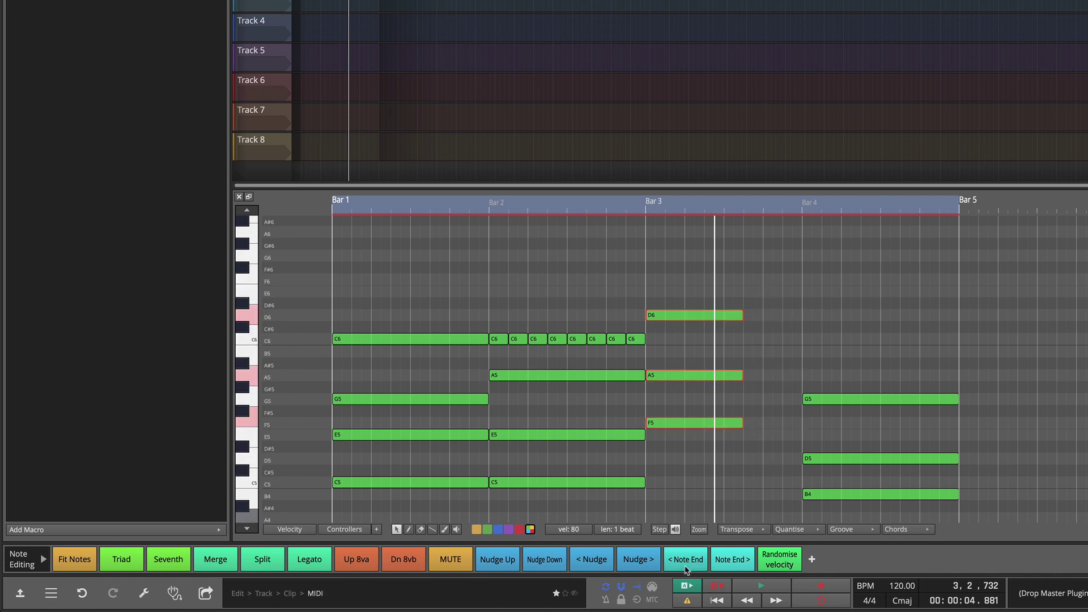
Step: Shorten the D6 and A5 notes of bar 3 together with < Note End, and shorten D6 by one further increment
left_click_drag(733, 300, 768, 419)
left_click(686, 561)
left_click(686, 561)
left_click(719, 314)
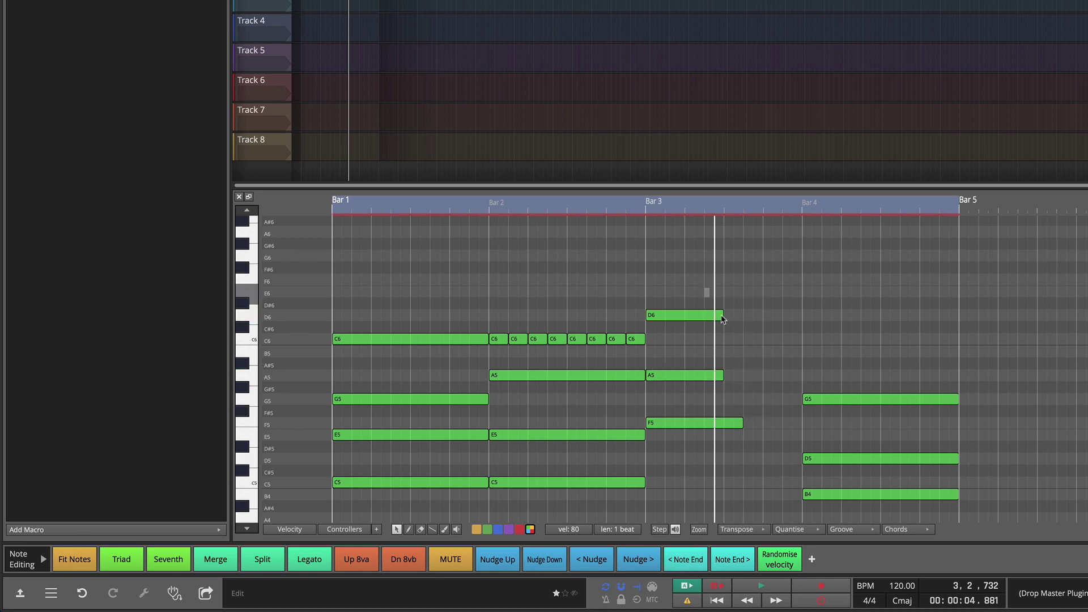
left_click(686, 561)
left_click(686, 561)
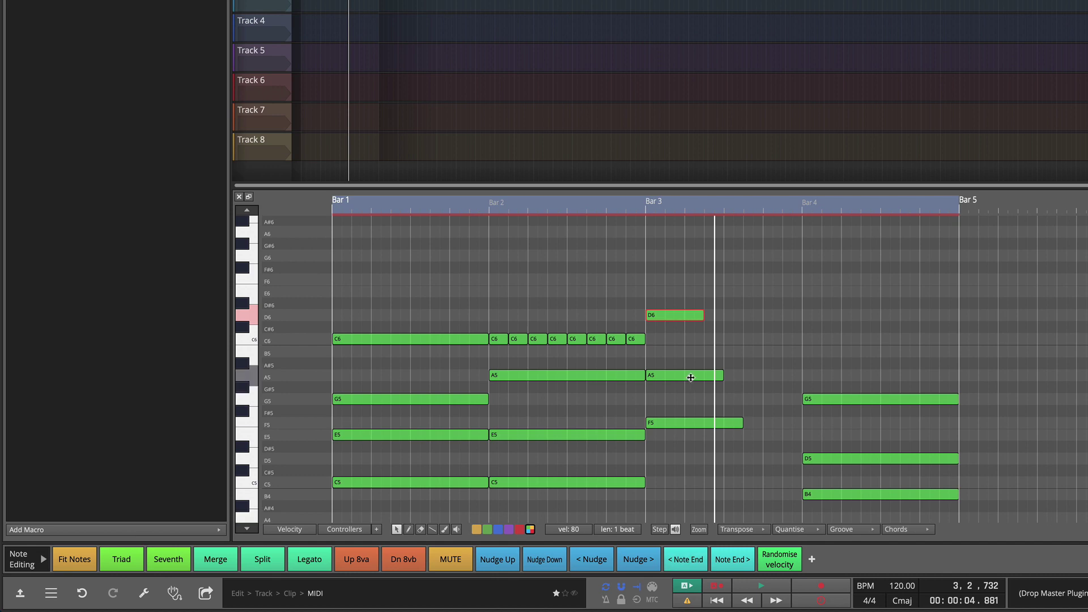
Step: Shift A5 and D6 slightly later in bar 3, shortening D6 again with < Note End, and play back the passage
left_click_drag(690, 376, 700, 376)
mouse_move(676, 316)
left_mouse_down()
mouse_move(707, 324)
mouse_move(686, 317)
left_mouse_up()
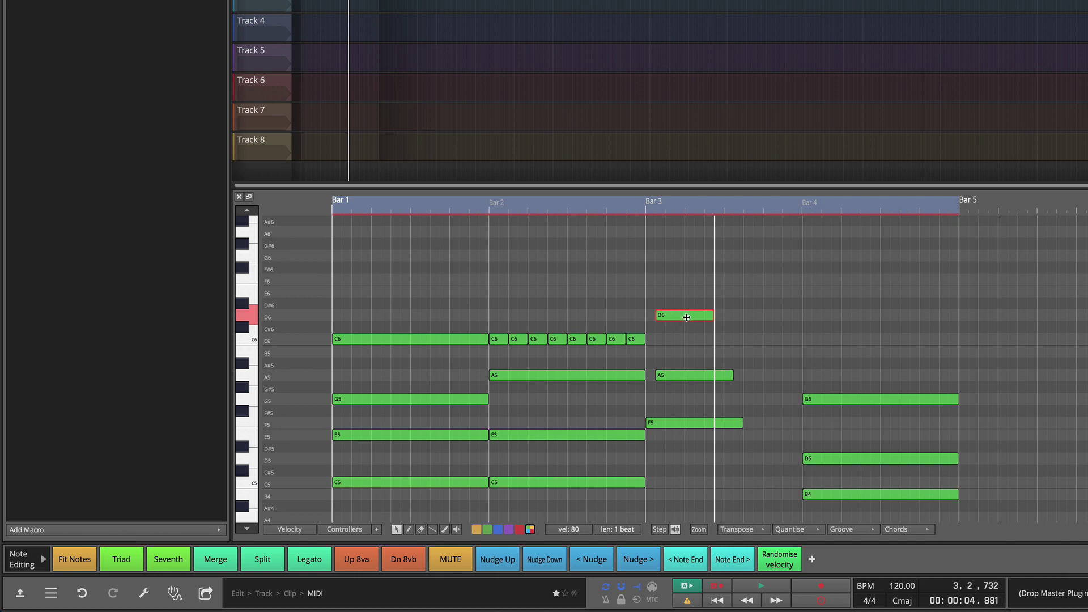
left_click(695, 562)
left_click(695, 563)
key("space")
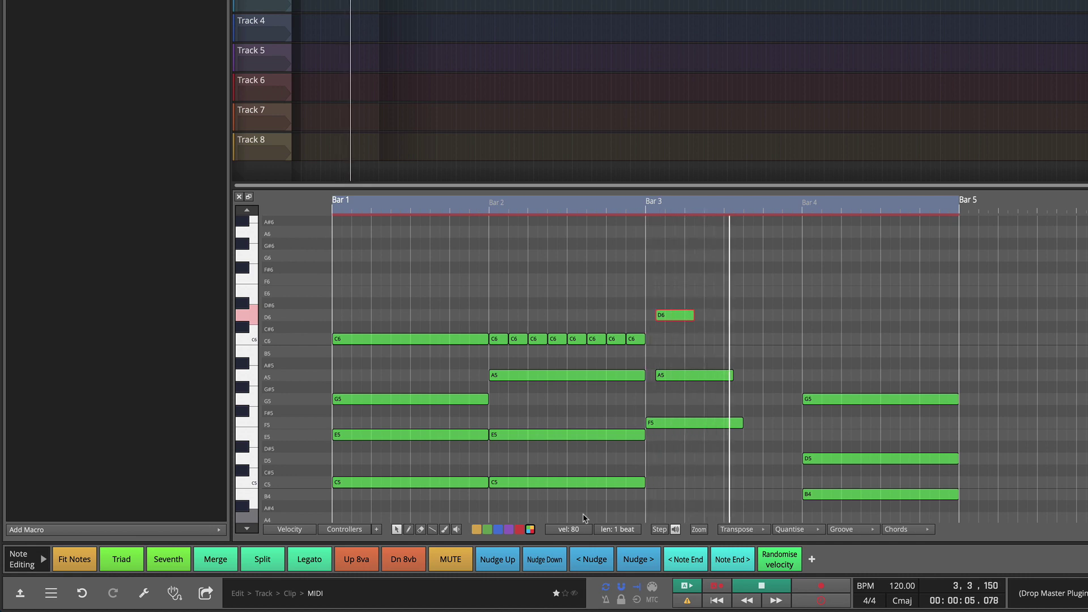
key("space")
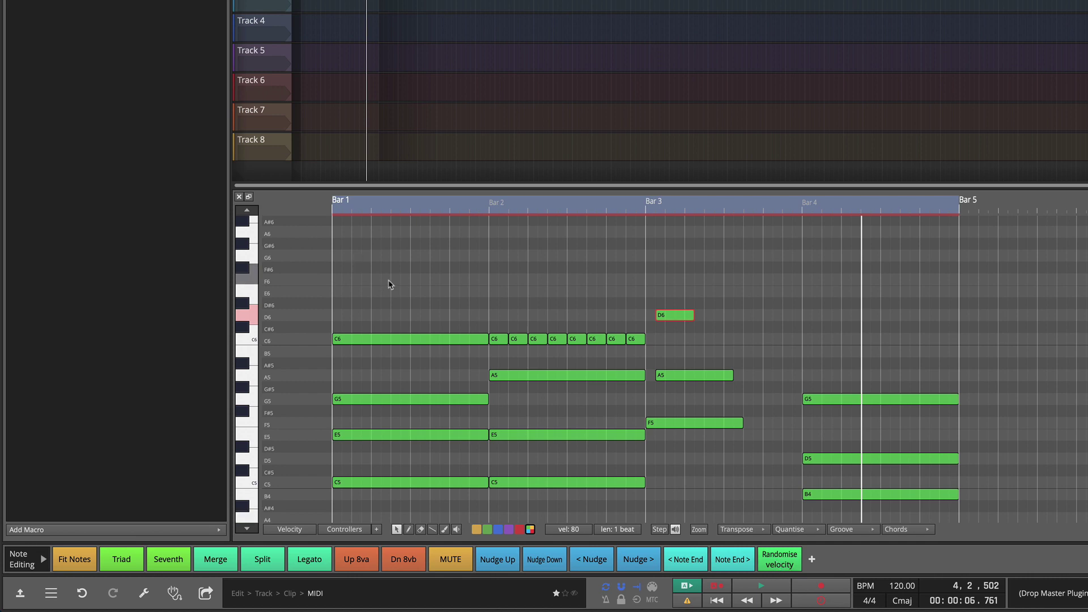
Step: Select all notes across the four bars and apply Randomise velocity to them
left_click_drag(388, 279, 952, 516)
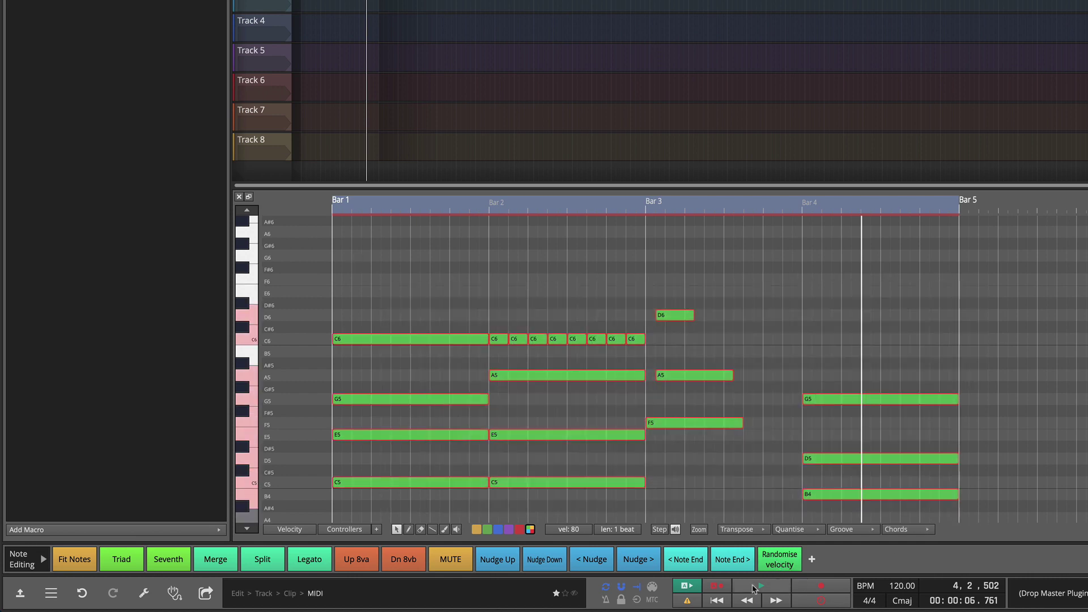
left_click(779, 559)
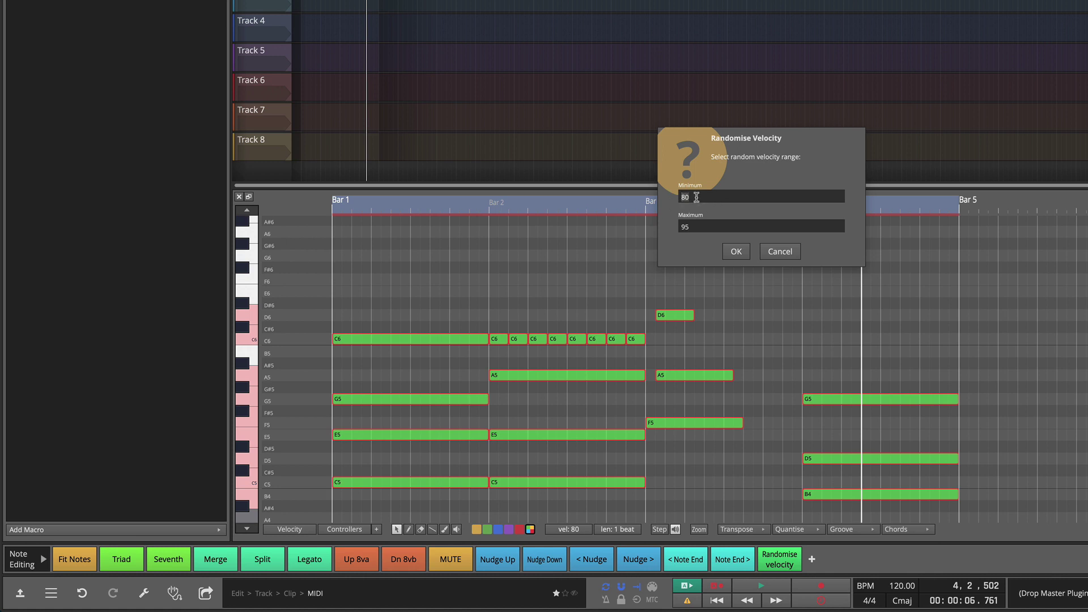
left_click(696, 228)
left_click(736, 253)
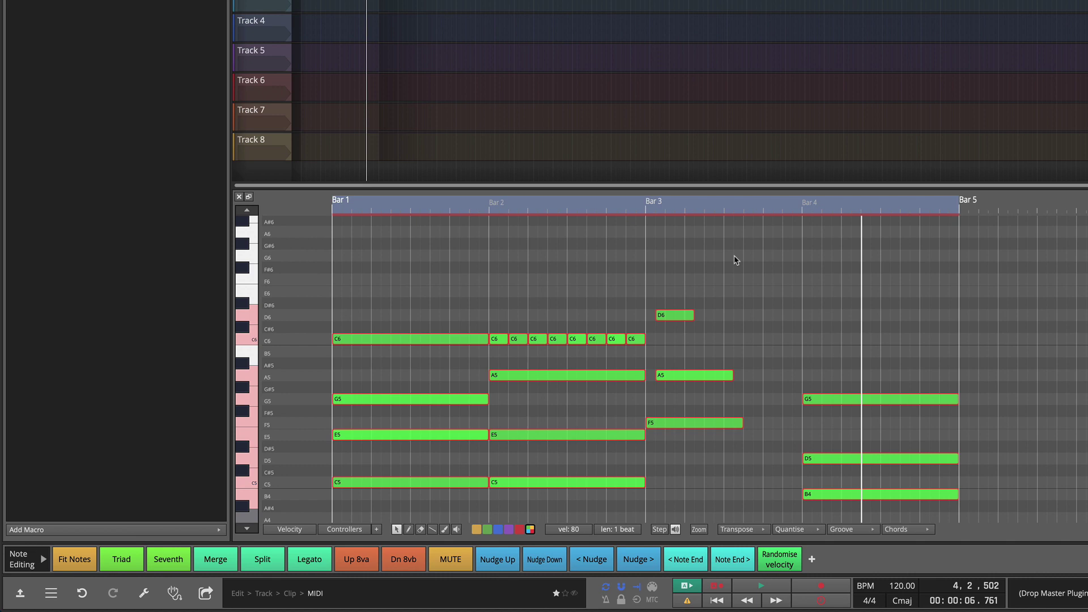
Step: Play back the randomised notes and inspect the velocities of the D6 in bar 3 and the C6 in bar 1
key("space")
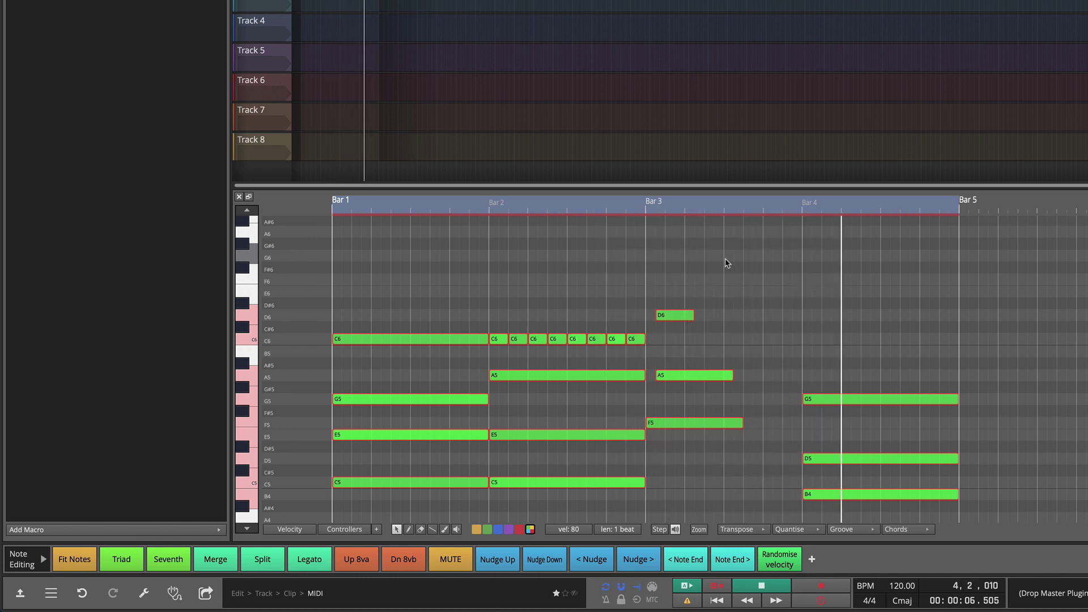
key("space")
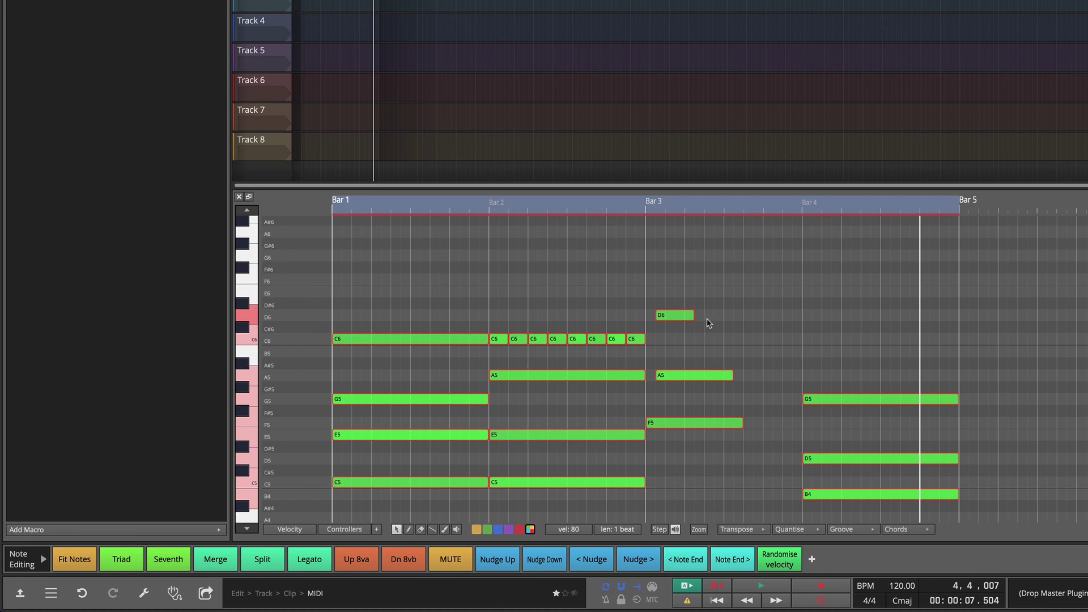
mouse_move(668, 318)
left_mouse_down()
mouse_move(659, 318)
mouse_move(669, 318)
left_mouse_up()
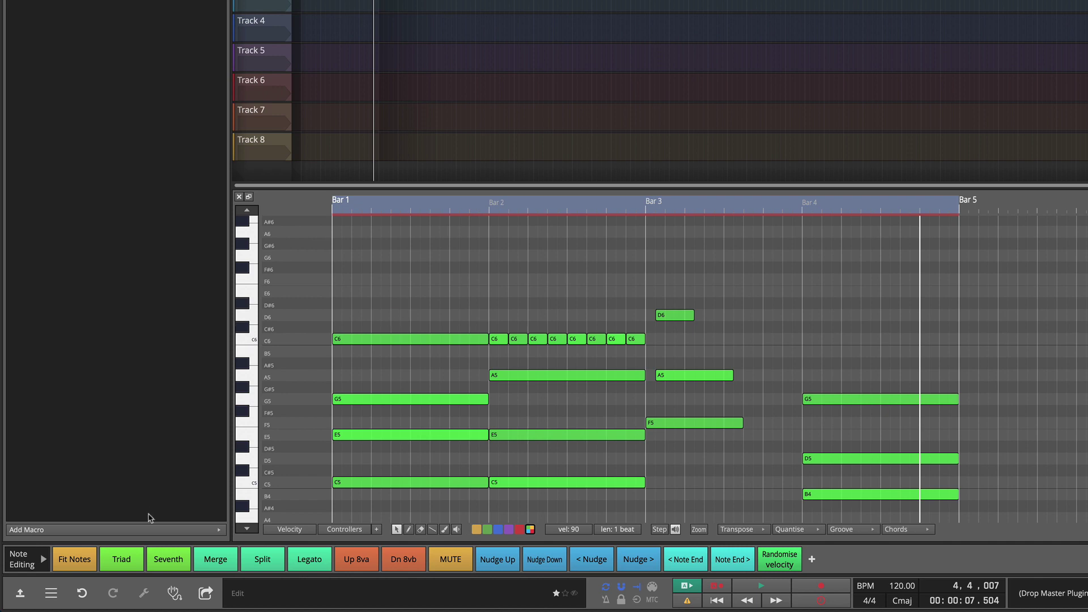
left_click(385, 342)
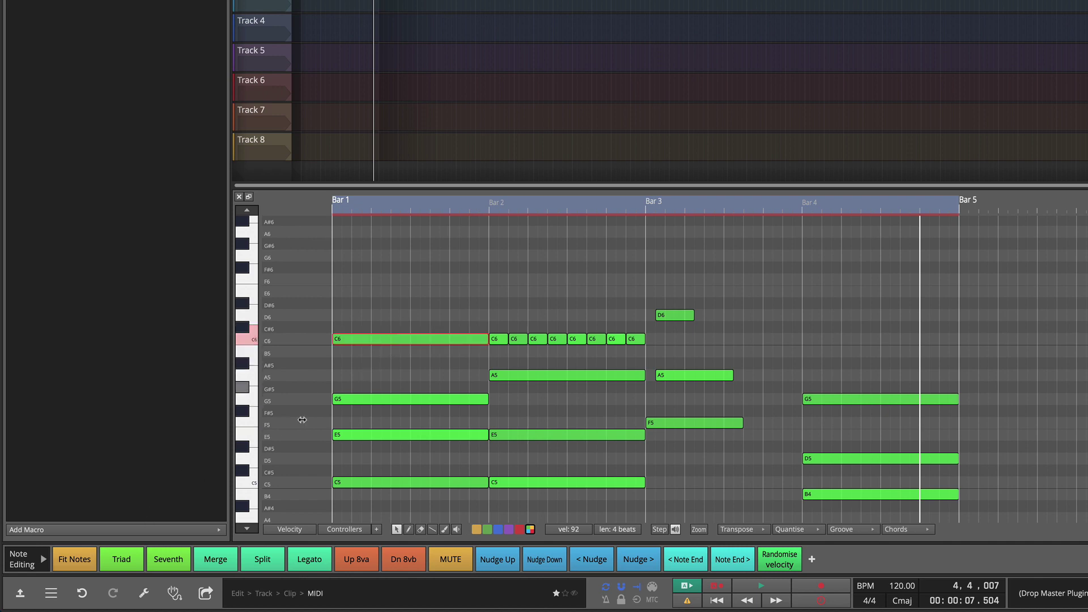
Step: Assign the Select Notes & Fit user macro to the Fit Notes quick action and run it to fit all notes in the MIDI editor
right_click(76, 562)
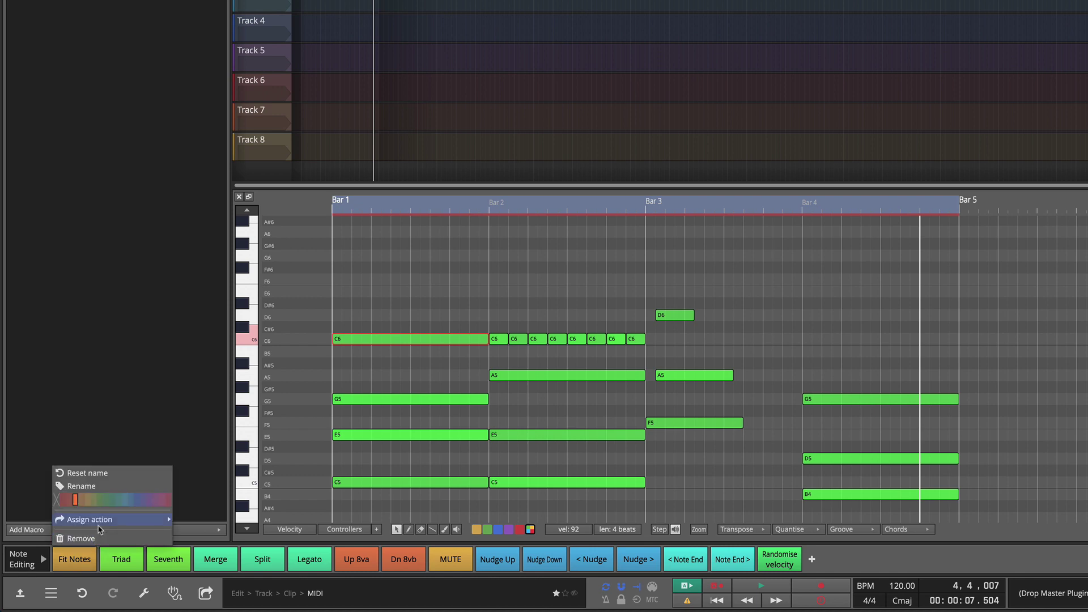
mouse_move(99, 526)
mouse_move(211, 506)
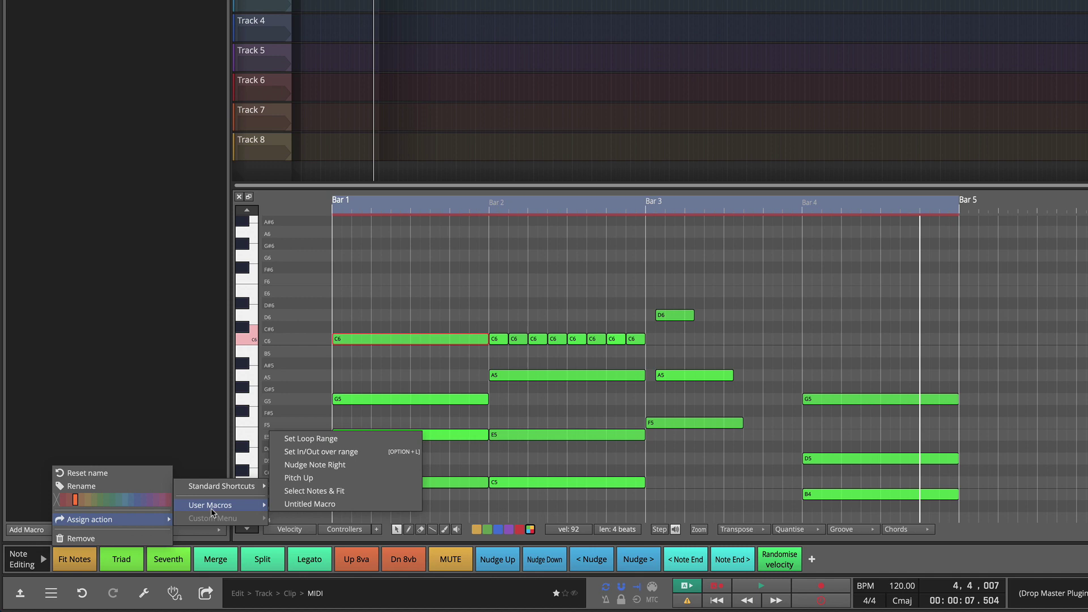
left_click(301, 492)
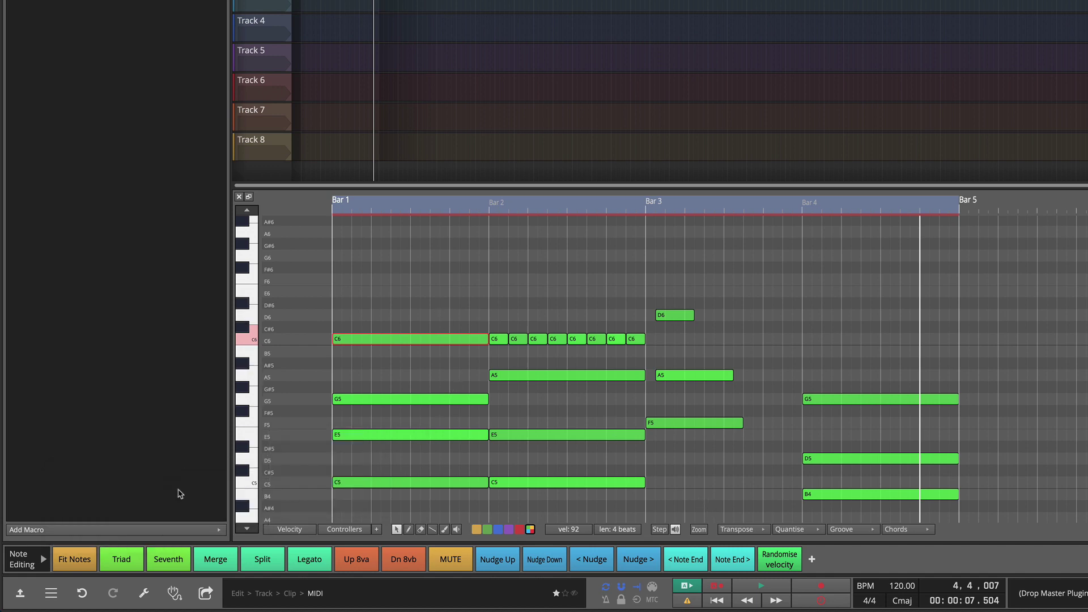
left_click(499, 338)
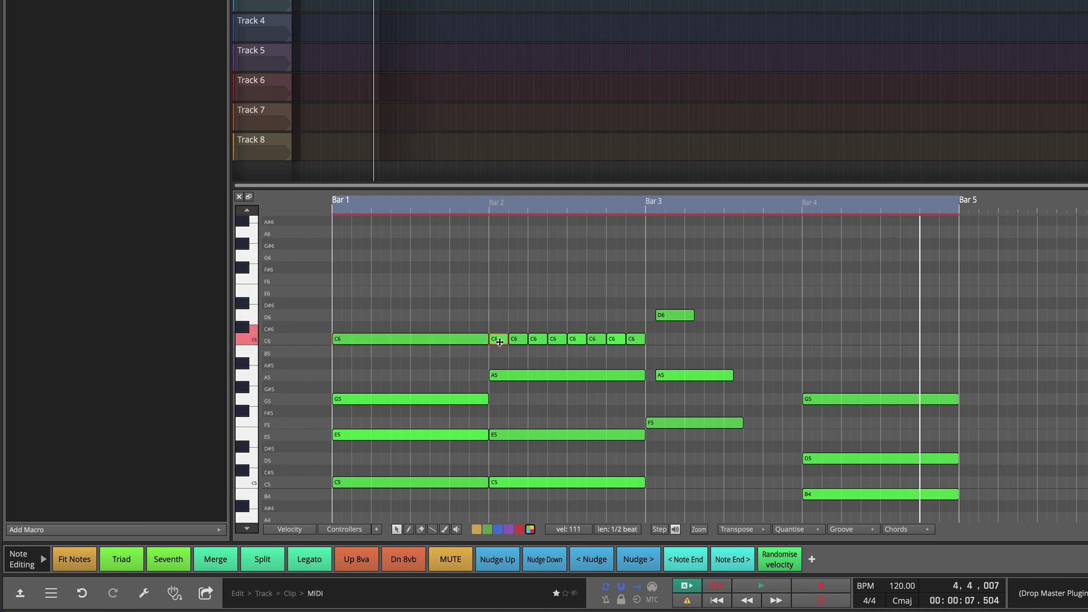
left_click(75, 560)
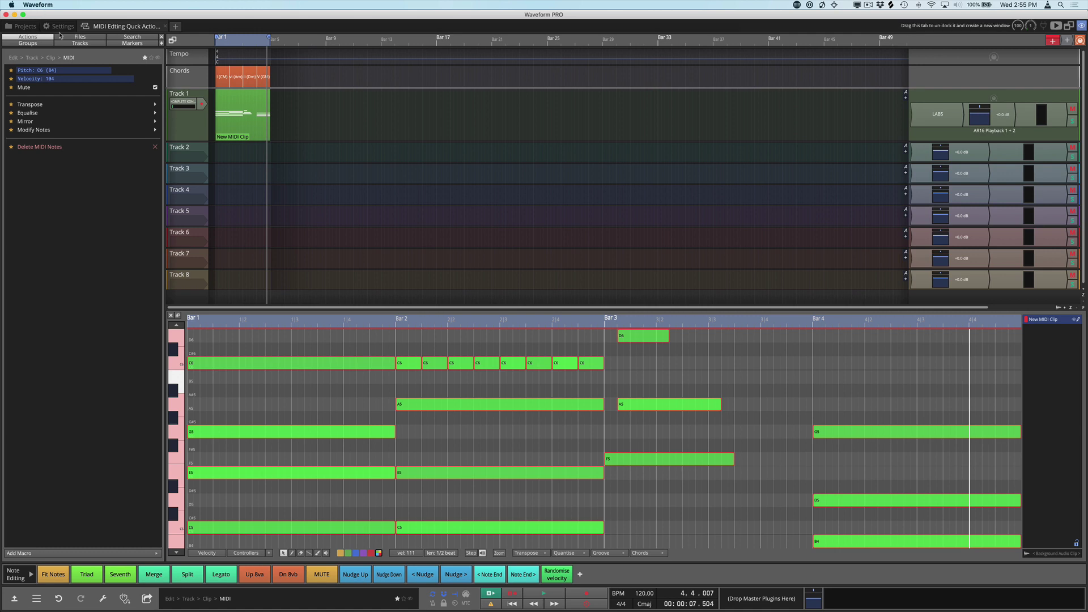
Step: Open the Keyboard Shortcuts settings and display the script of the Select Notes & Fit macro
left_click(59, 26)
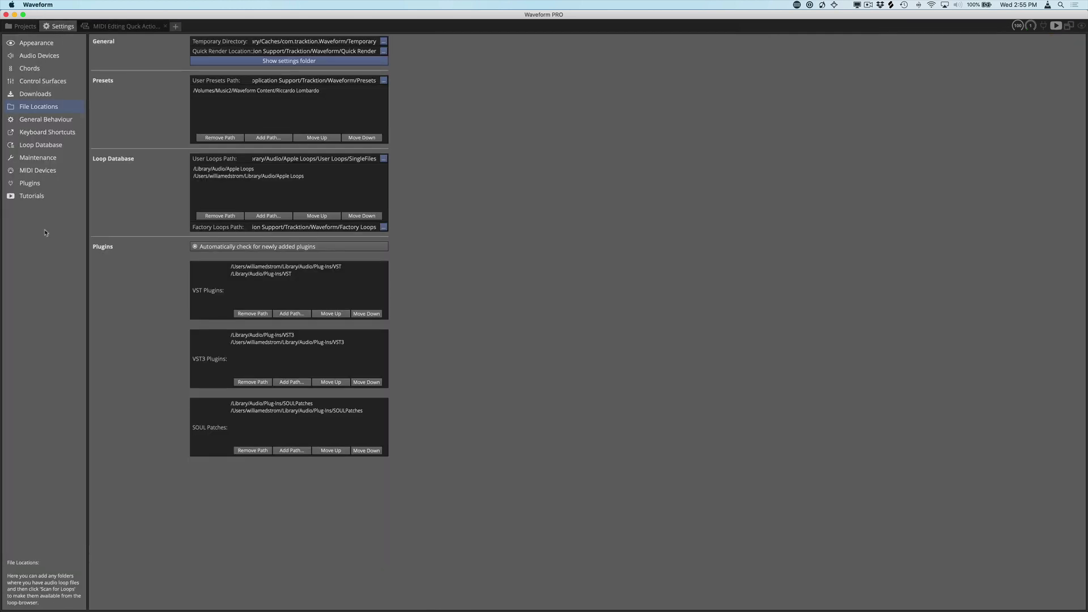
left_click(42, 133)
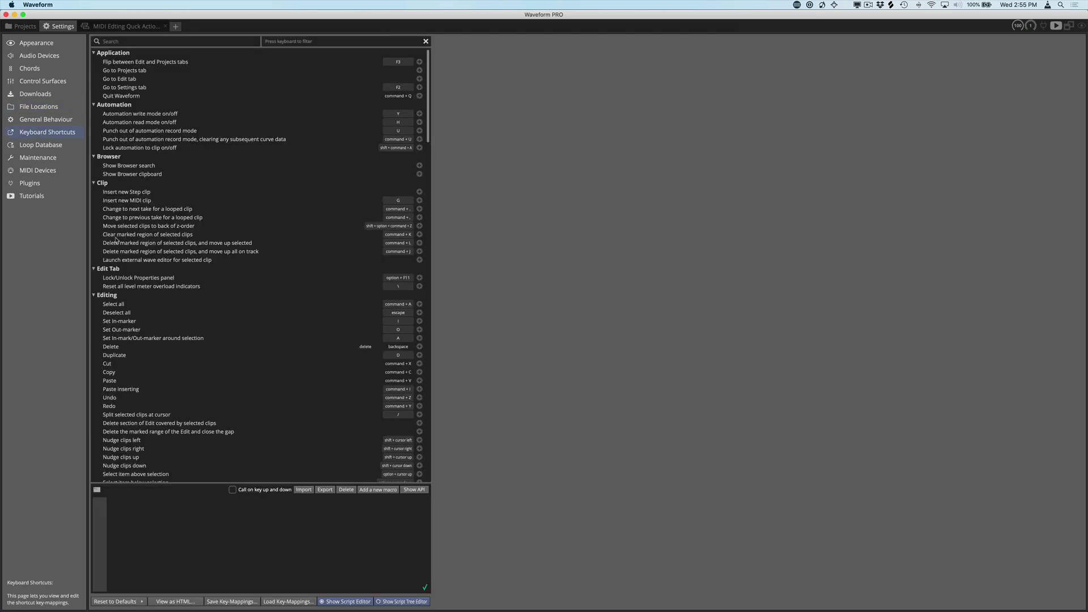
scroll(161, 447, "down", 20)
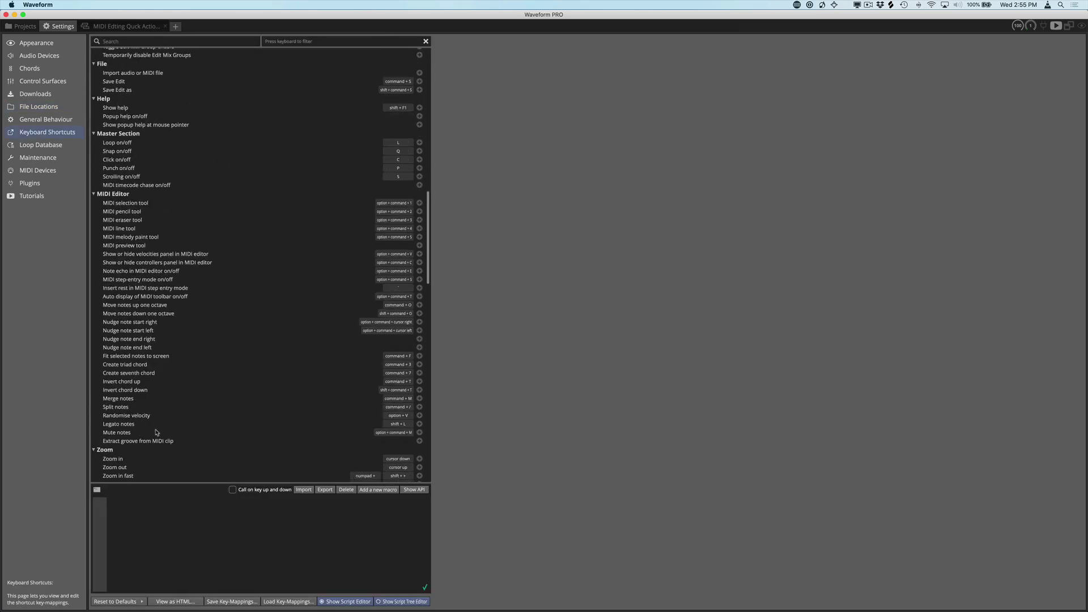
scroll(156, 431, "down", 5)
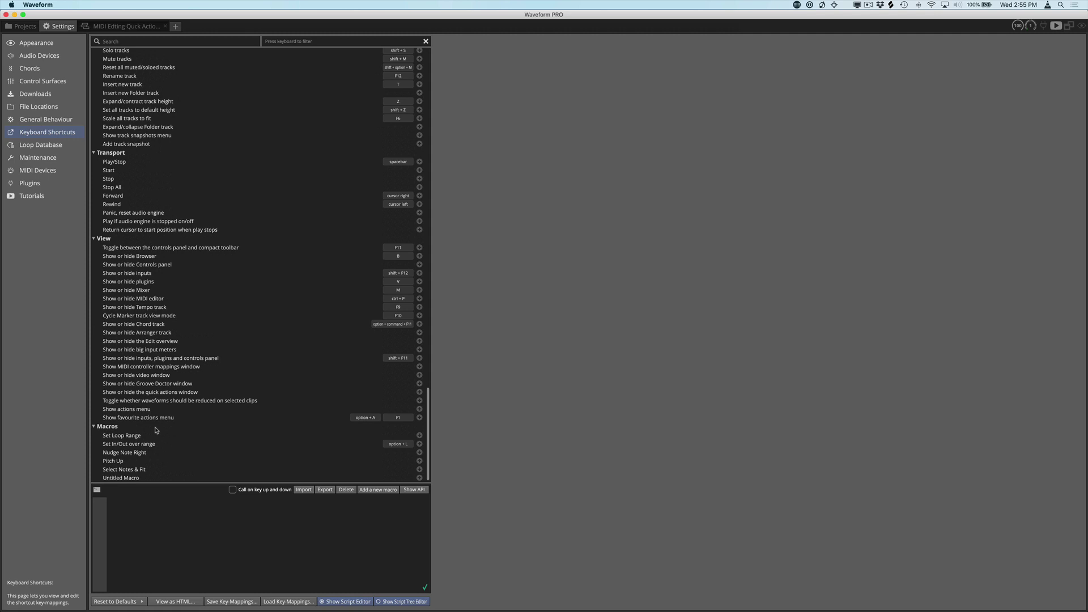
left_click(129, 469)
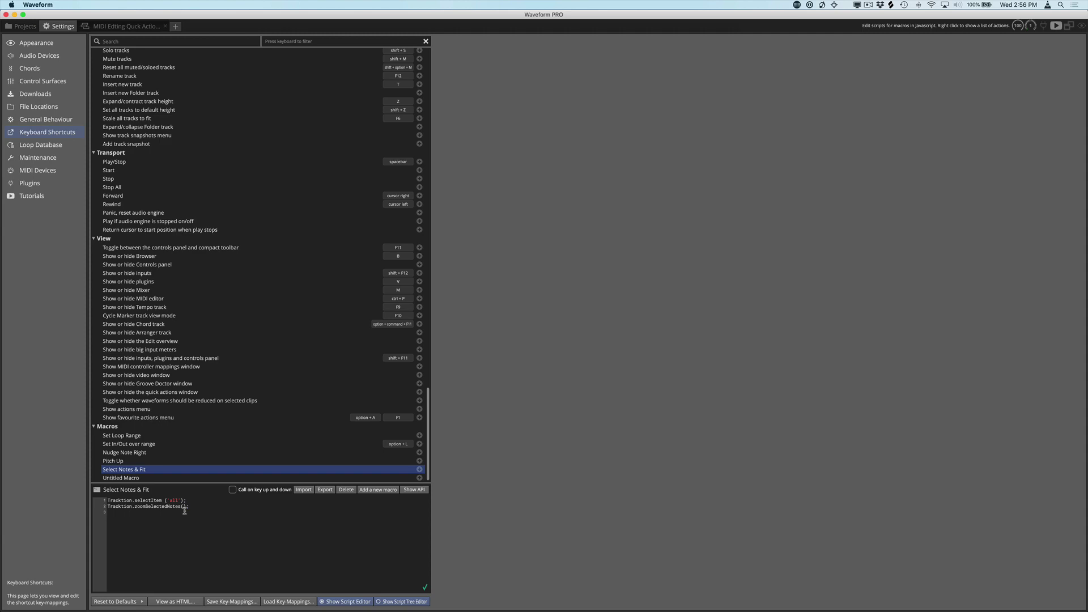
Step: Search the keyboard shortcuts for "MIDI"
scroll(197, 393, "up", 10)
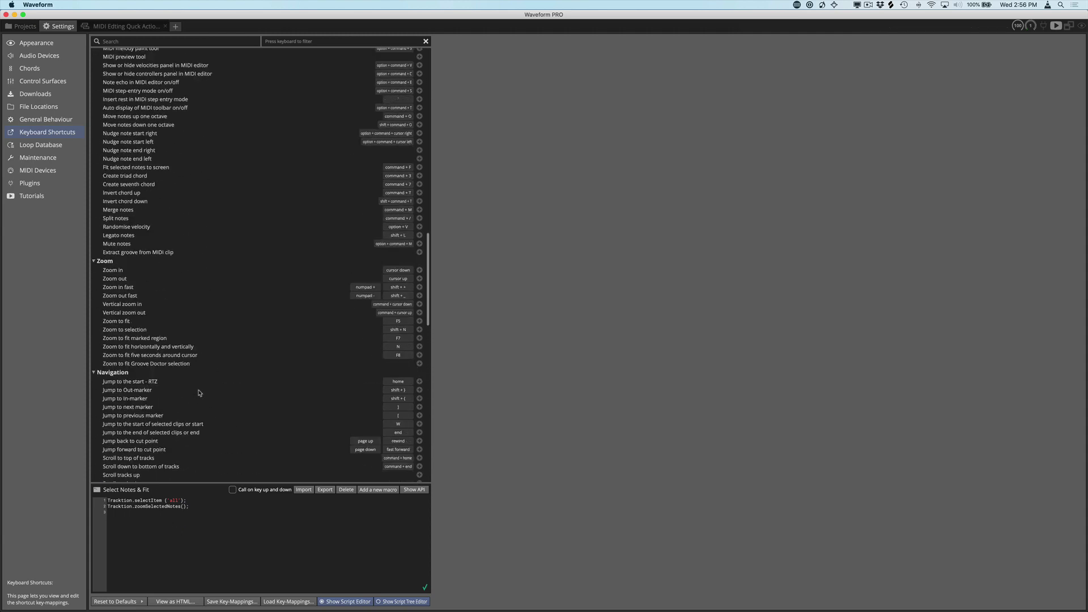
scroll(198, 393, "up", 10)
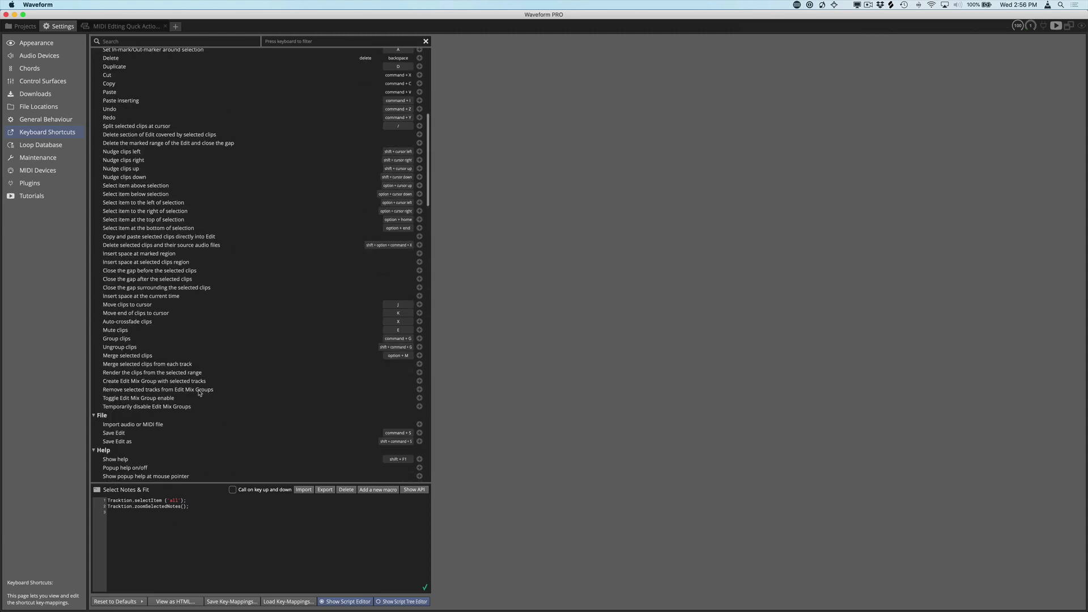
left_click(139, 38)
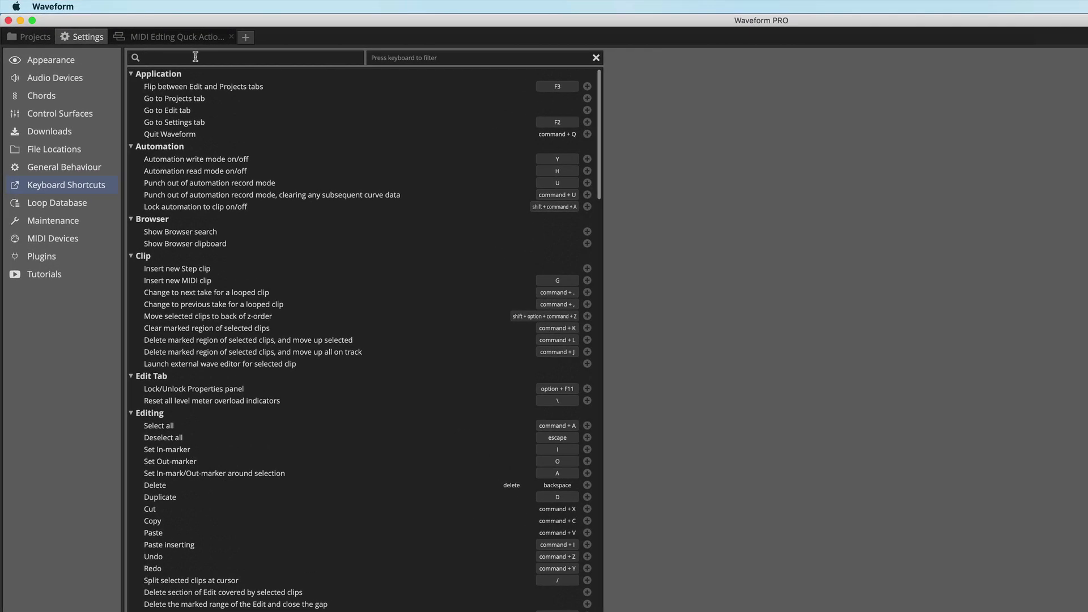
type("MIDI")
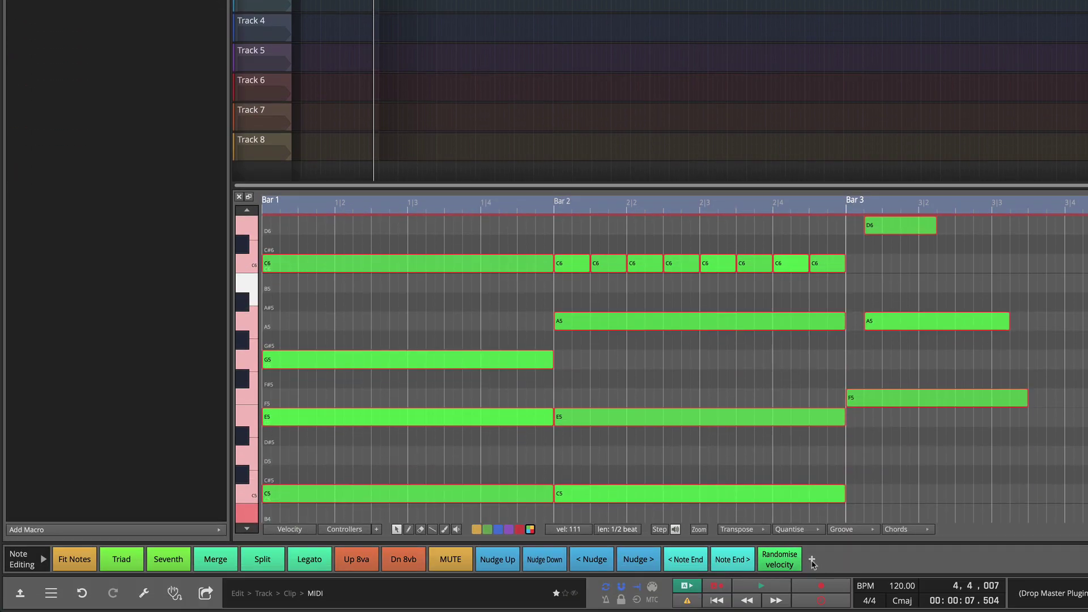
Step: Return to the edit and add a new quick action named "MIDI Clip" to the Note Editing set
left_click(812, 561)
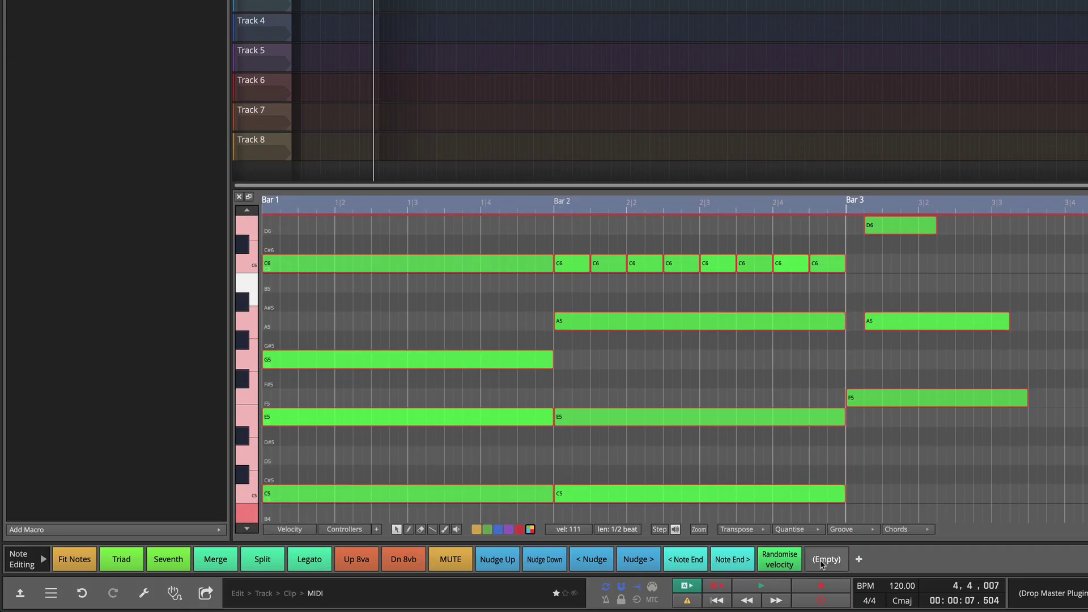
right_click(821, 564)
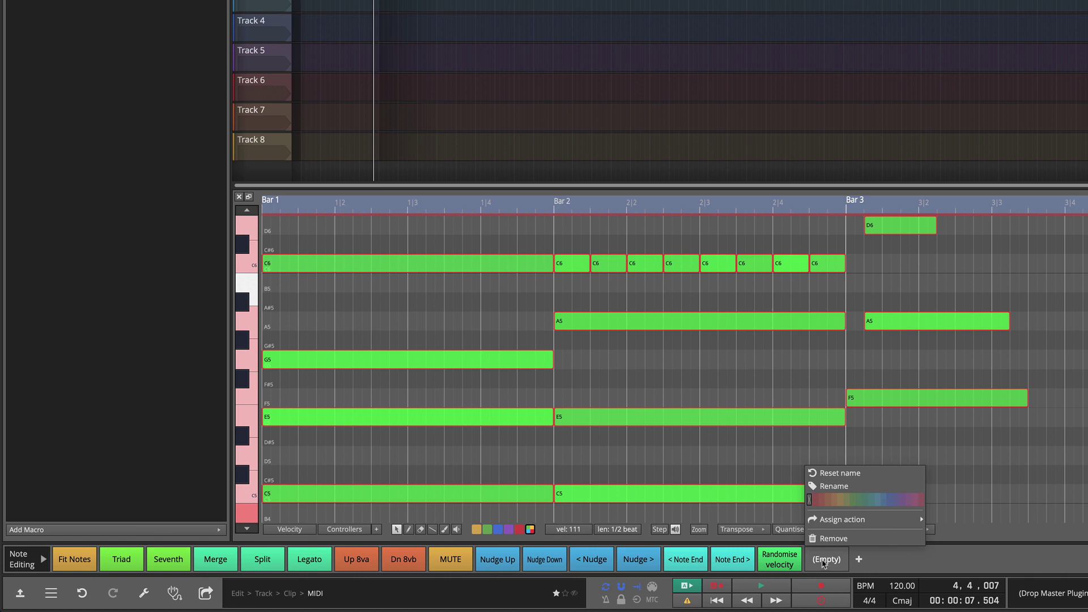
left_click(850, 489)
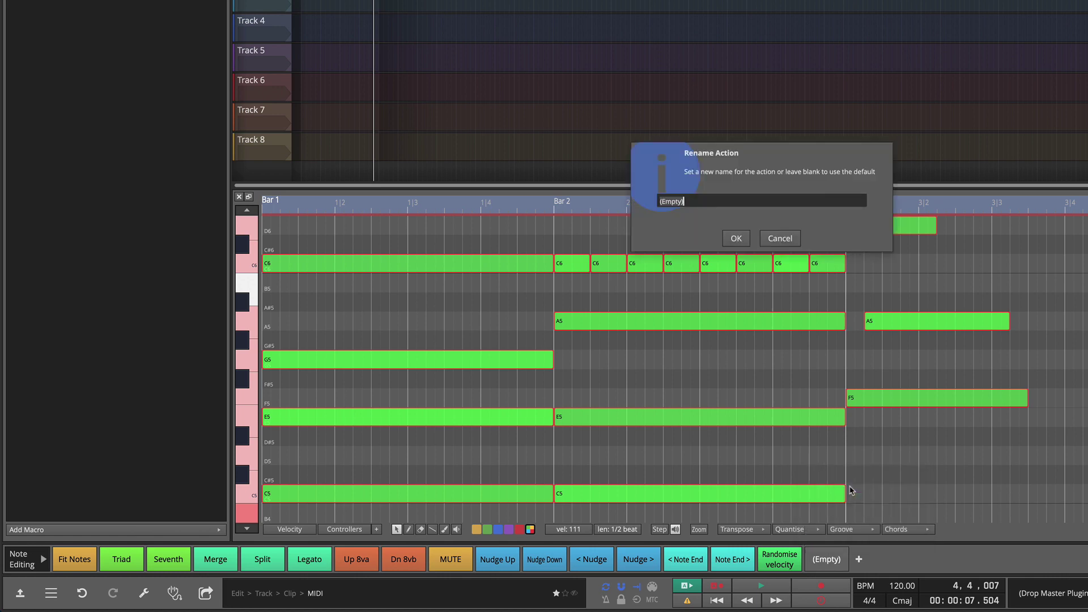
type("MIDI Clip")
key("Return")
Step: Colour the MIDI Clip quick action green and assign the standard Clip shortcut Insert new MIDI clip to it
right_click(826, 561)
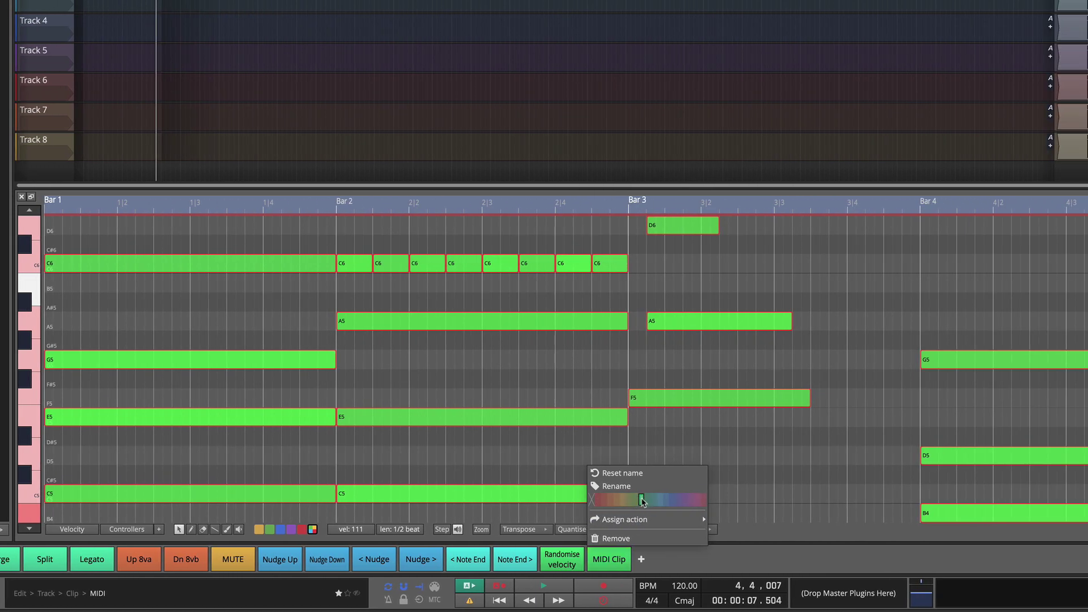
mouse_move(650, 525)
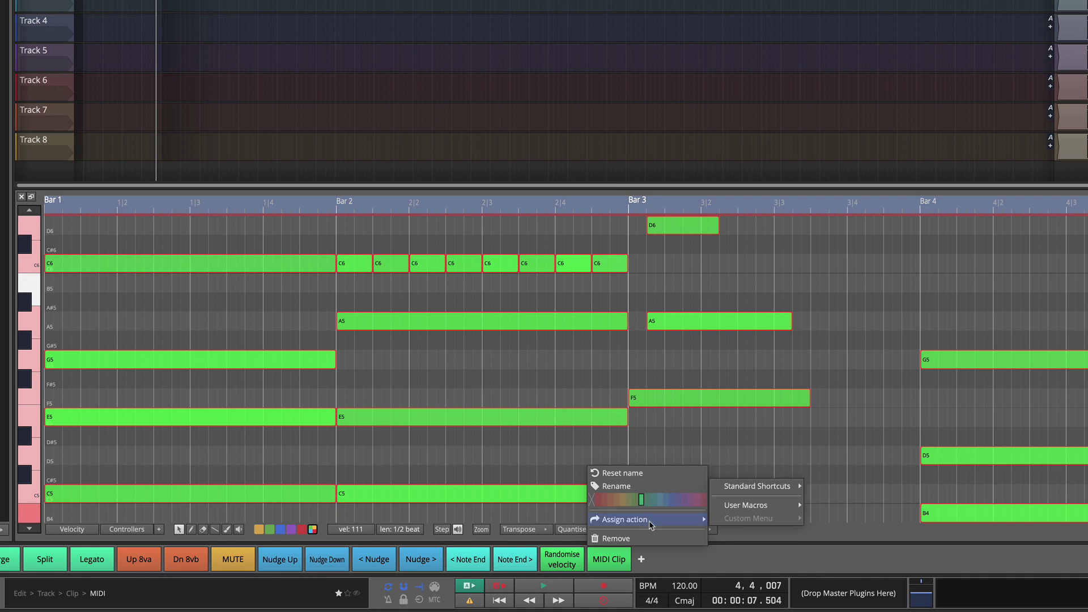
mouse_move(765, 491)
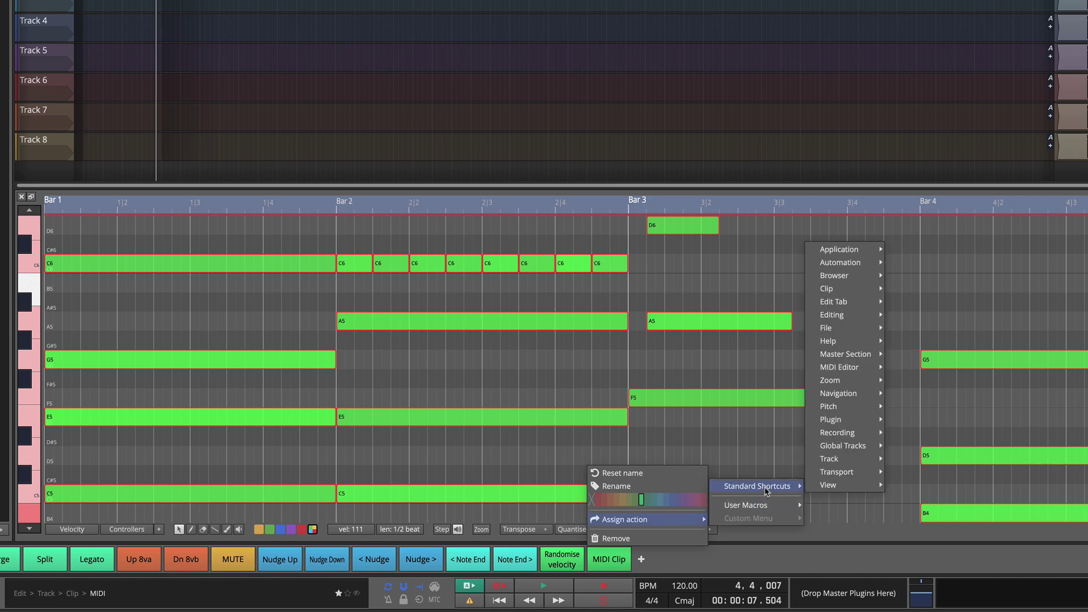
mouse_move(867, 293)
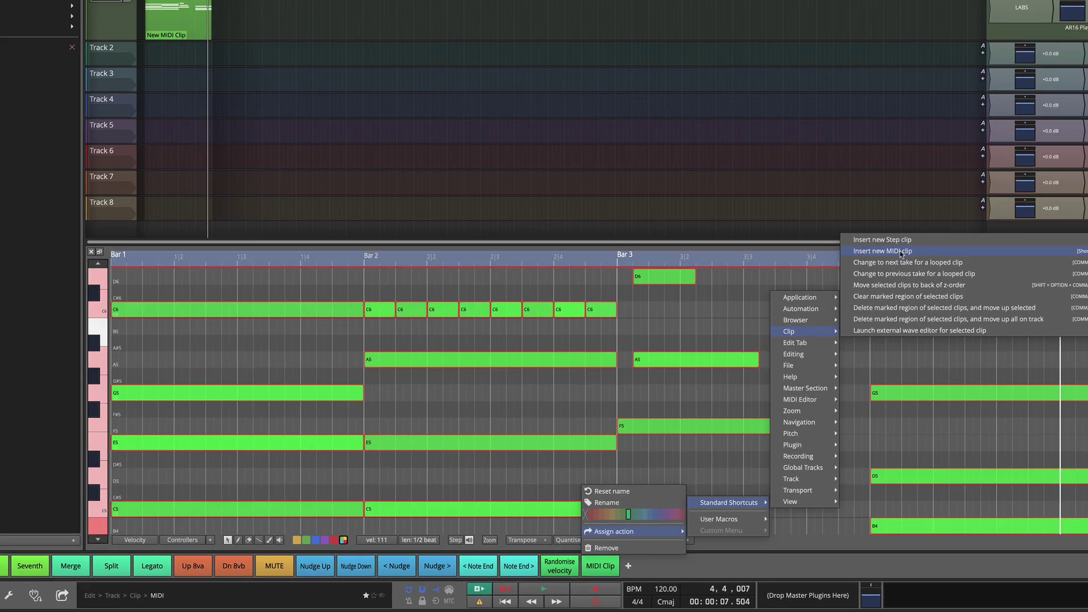
left_click(955, 196)
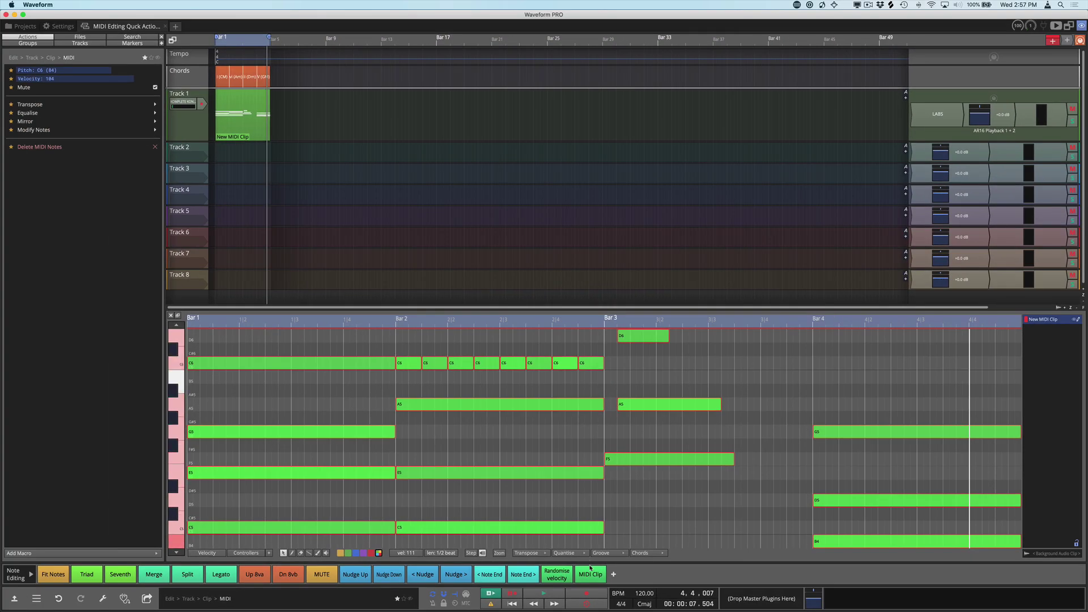
Step: Insert a new MIDI clip on Track 1 with the MIDI Clip quick action and move it to start at bar 5
left_click(200, 126)
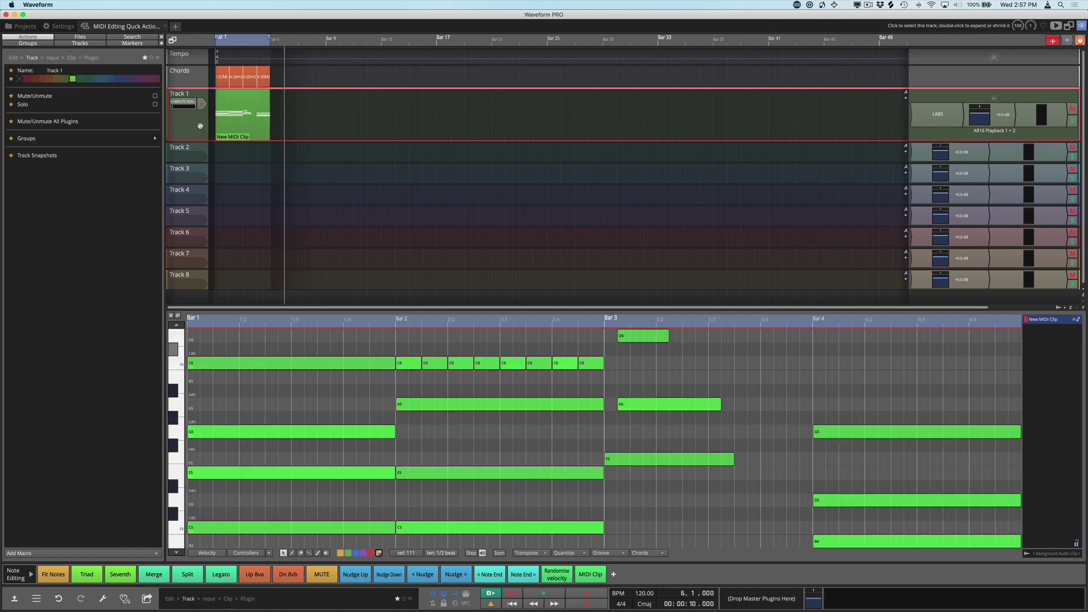
left_click(282, 40)
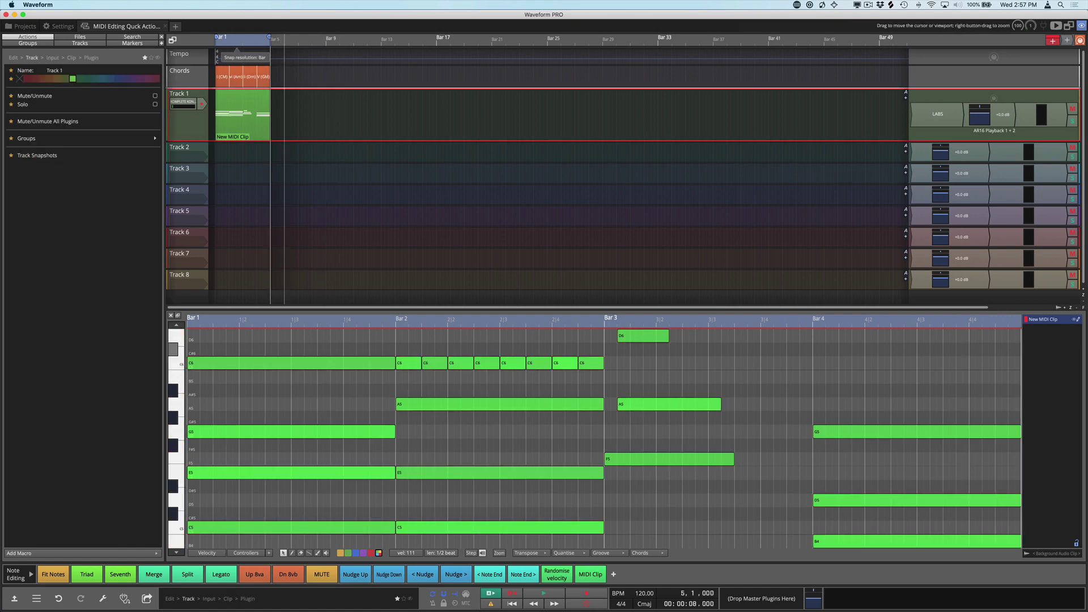
left_click(591, 575)
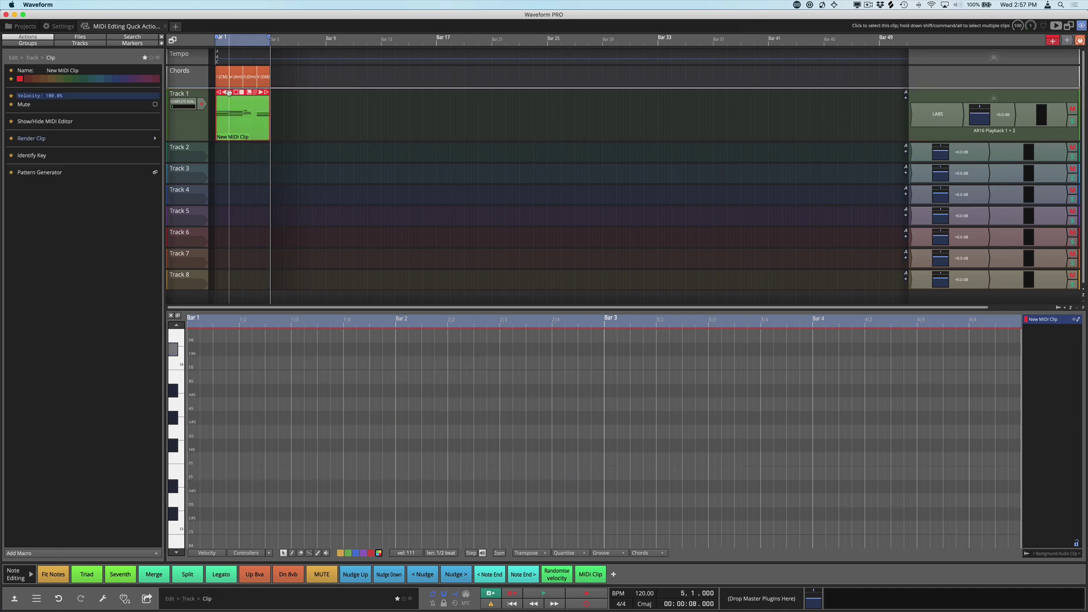
left_click_drag(228, 94, 283, 94)
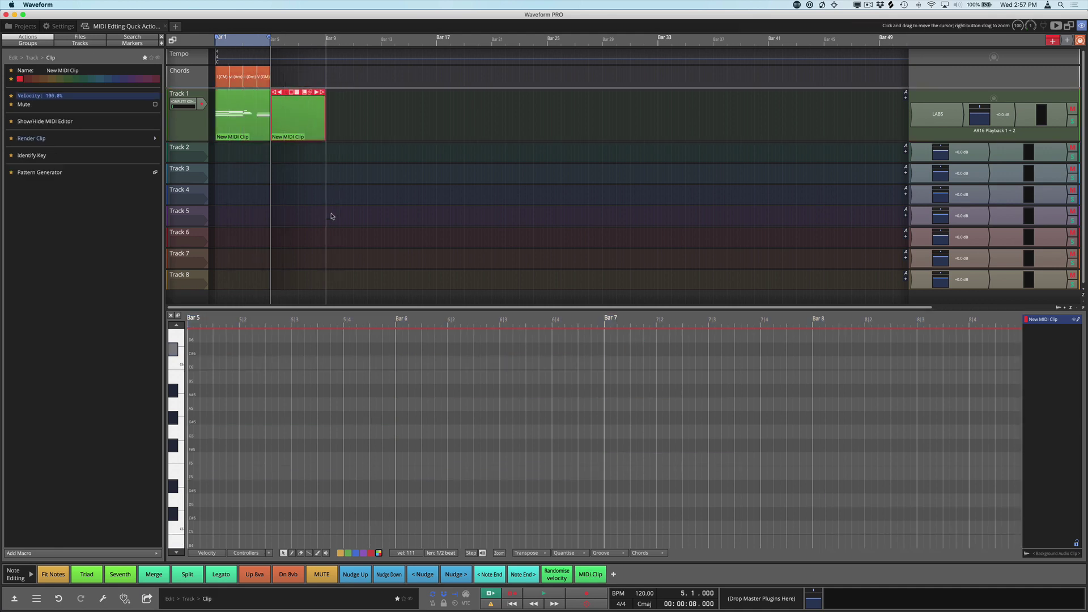
Step: Delete the new MIDI clip at bar 5 and select the original clip on Track 1
key("Delete")
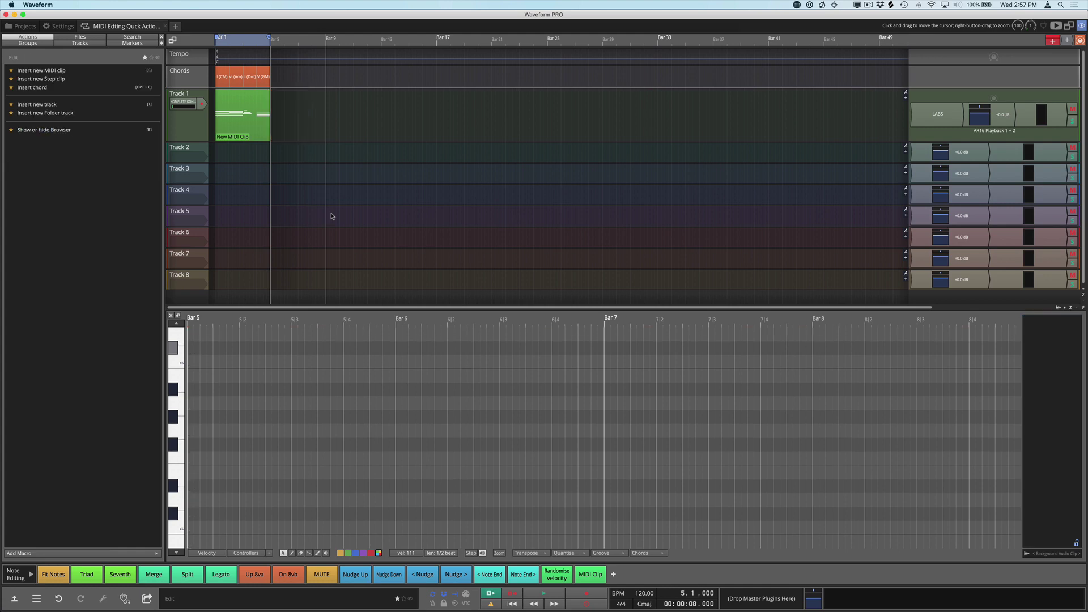
right_click(187, 127)
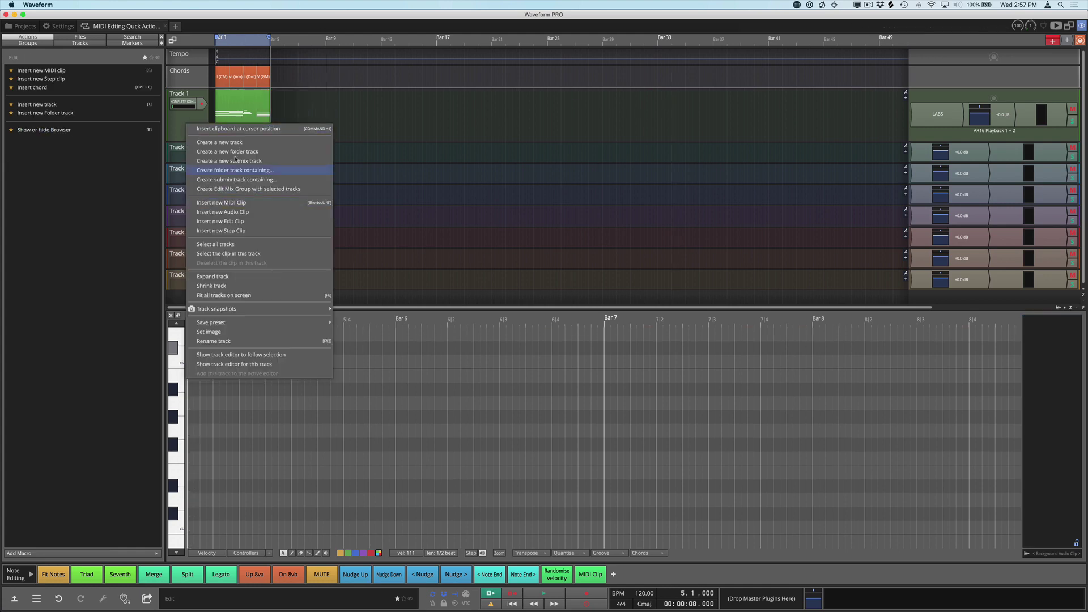
left_click(419, 118)
left_click(229, 117)
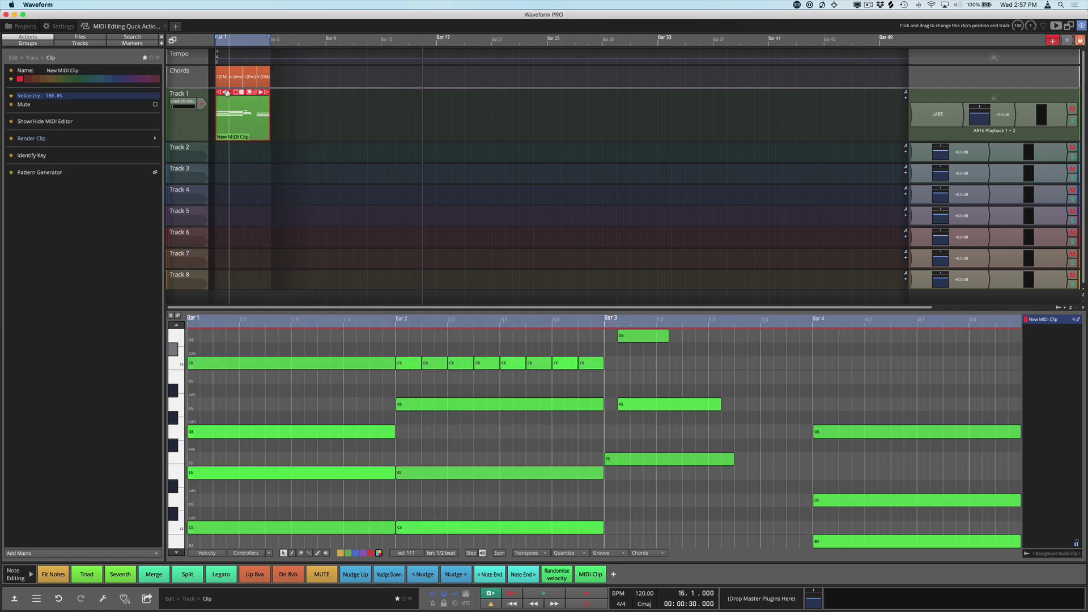
Step: Remove the MIDI Clip quick action from the Note Editing set
right_click(586, 577)
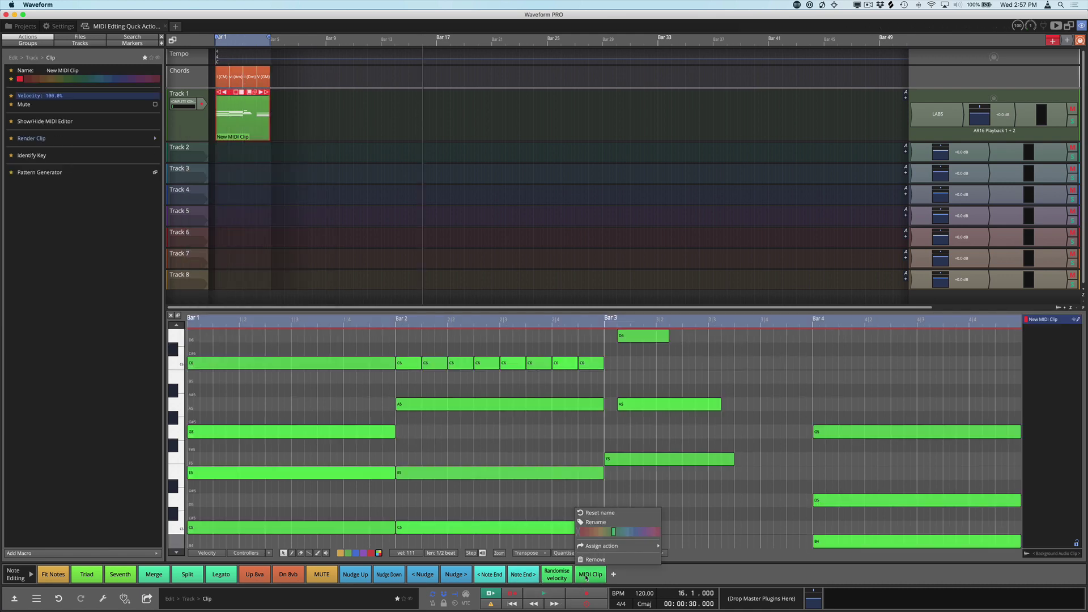
left_click(600, 561)
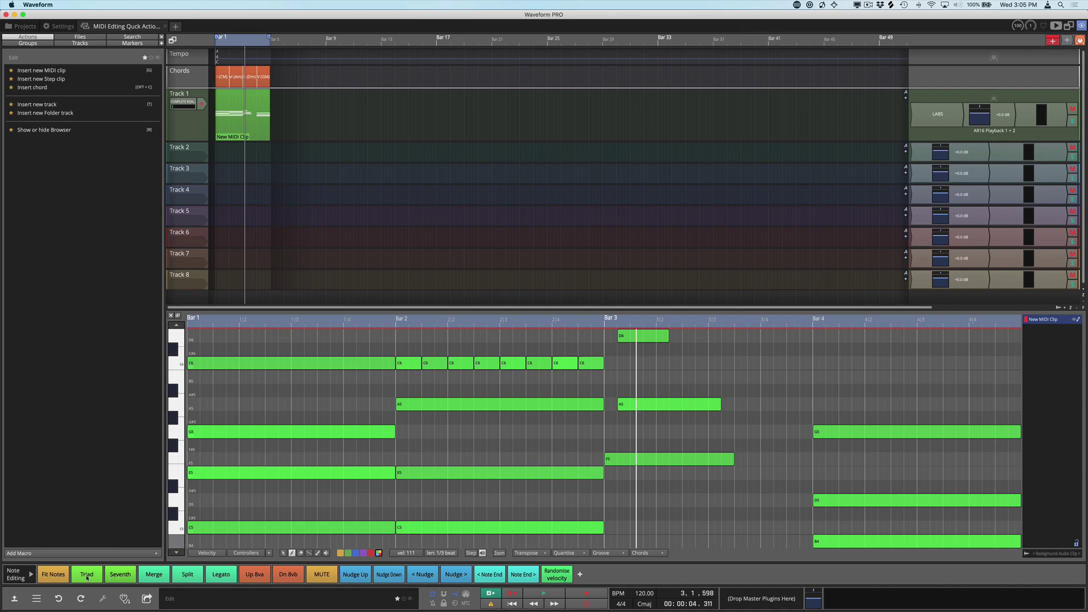
Step: Display the list of quick action sets, and hide the quick actions panel and show it again
left_click(27, 575)
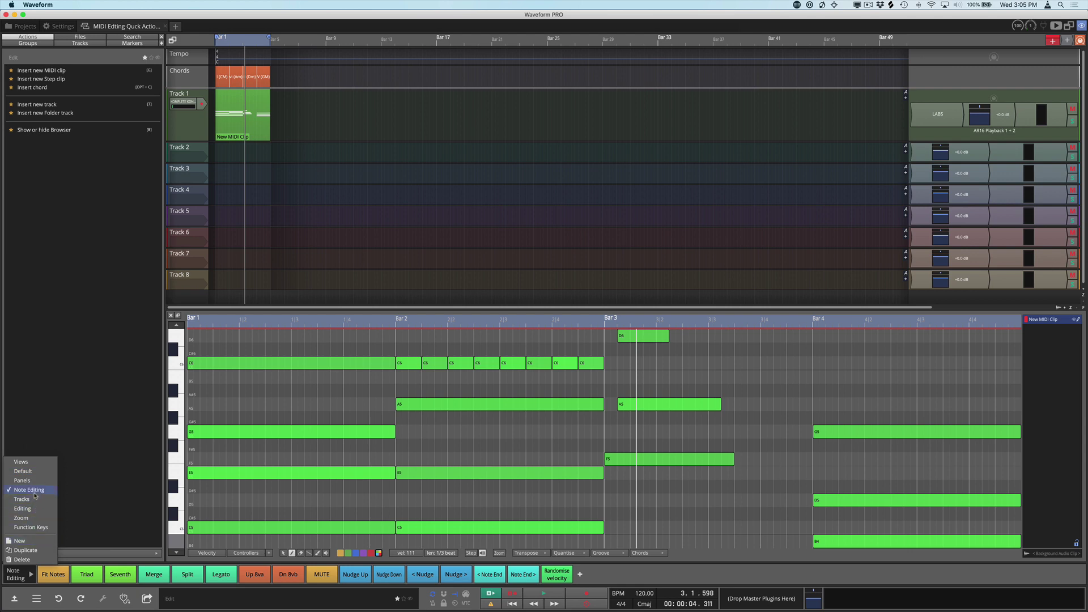
left_click(452, 350)
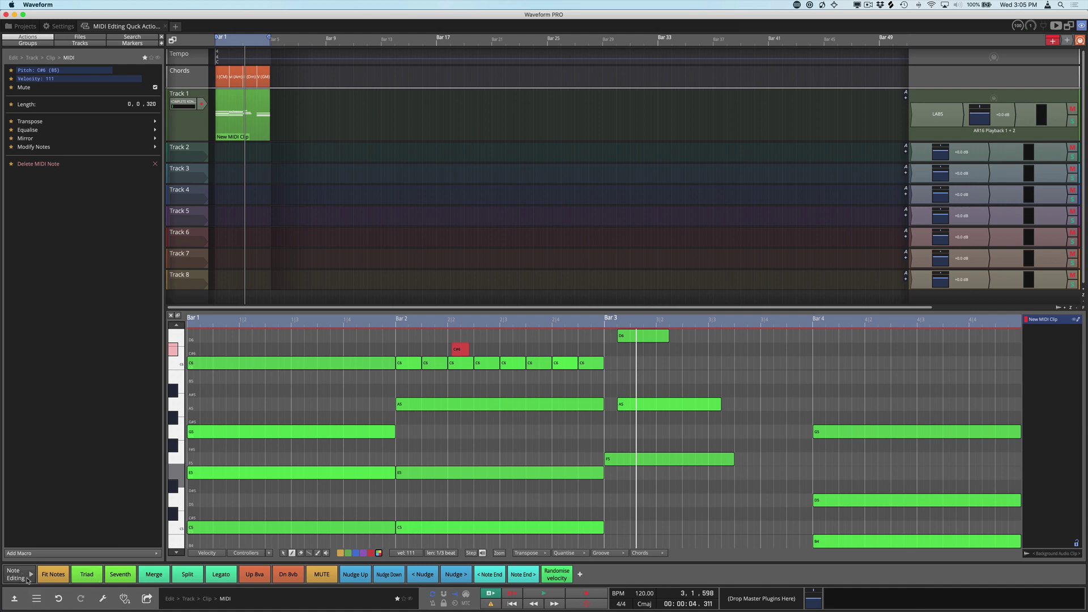
left_click(1083, 27)
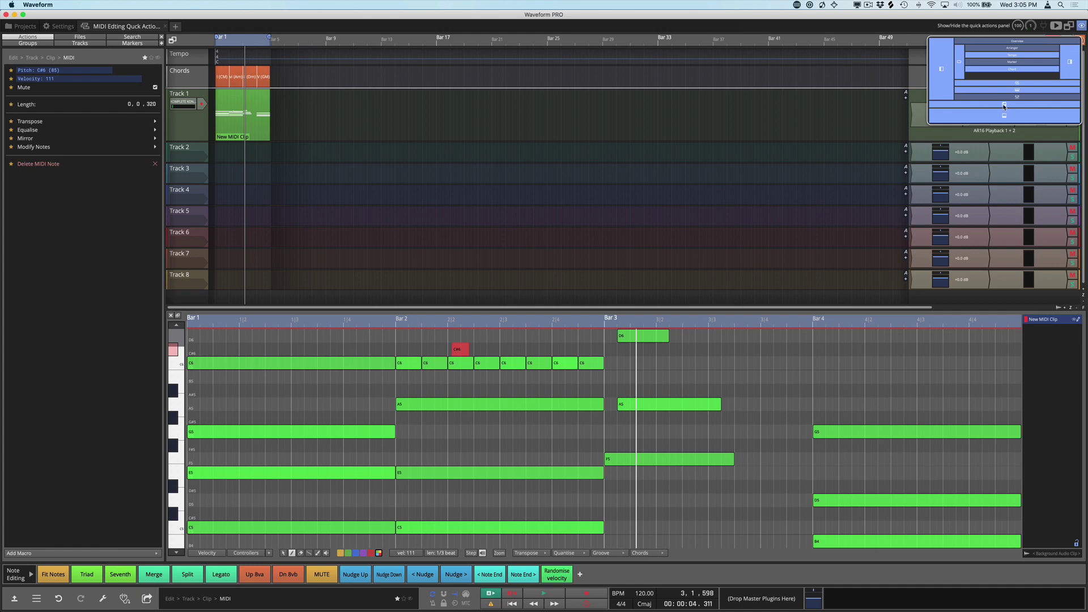
left_click(1003, 105)
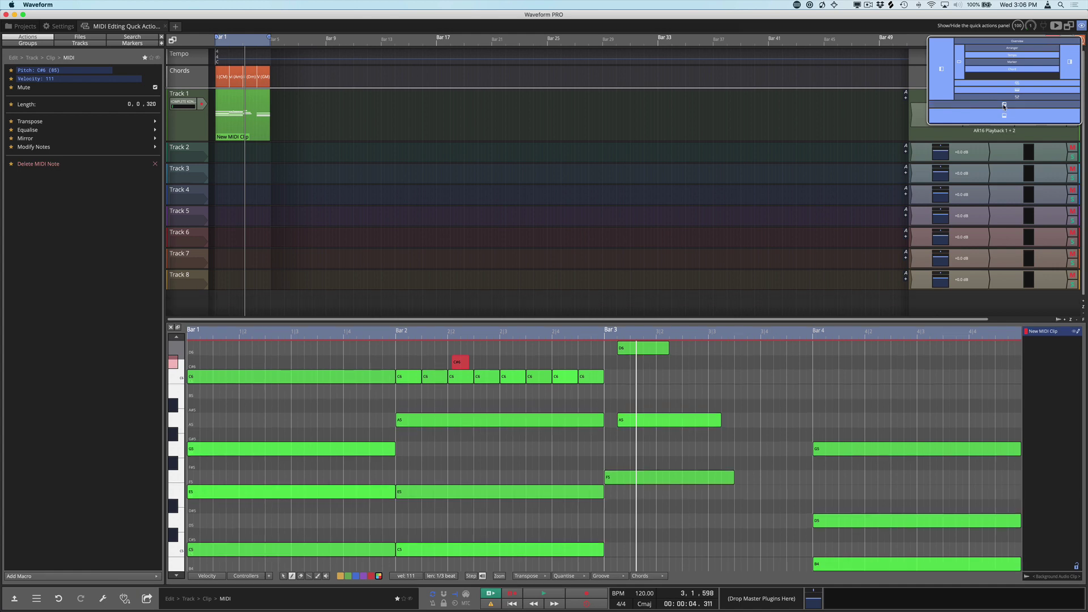
left_click(1003, 106)
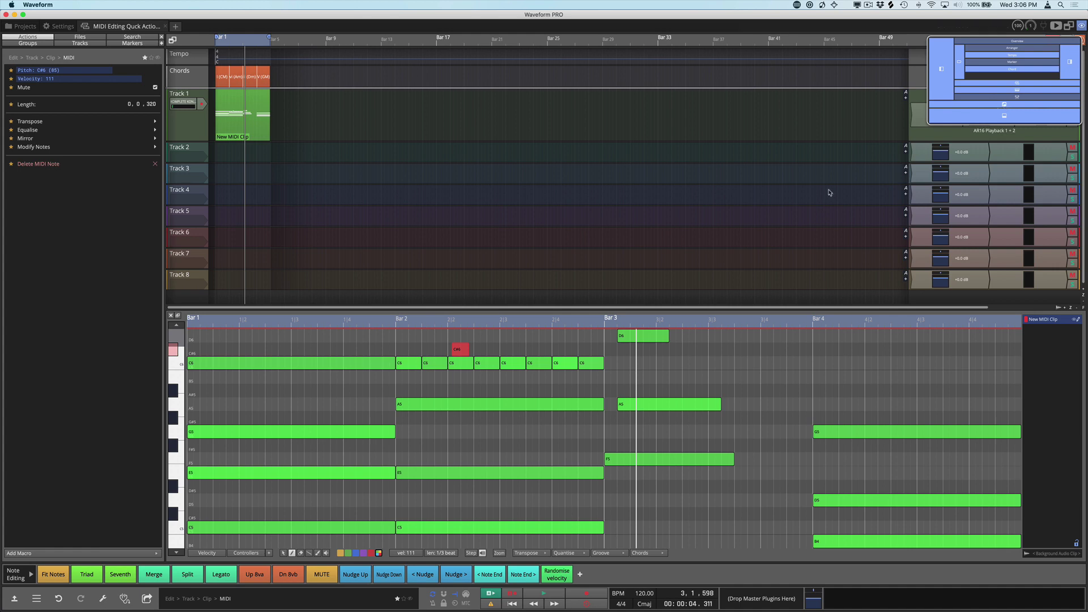
Step: Open the quick actions in a separate window with the mixer shown, and switch its set to Default and to Tracks
left_click(146, 600)
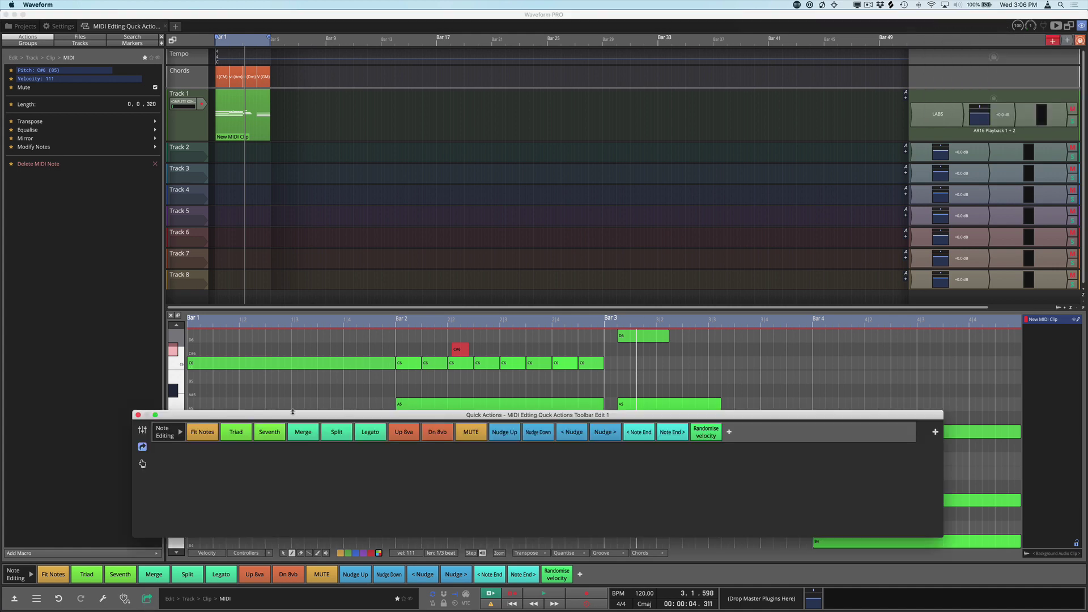
left_click_drag(299, 407, 348, 243)
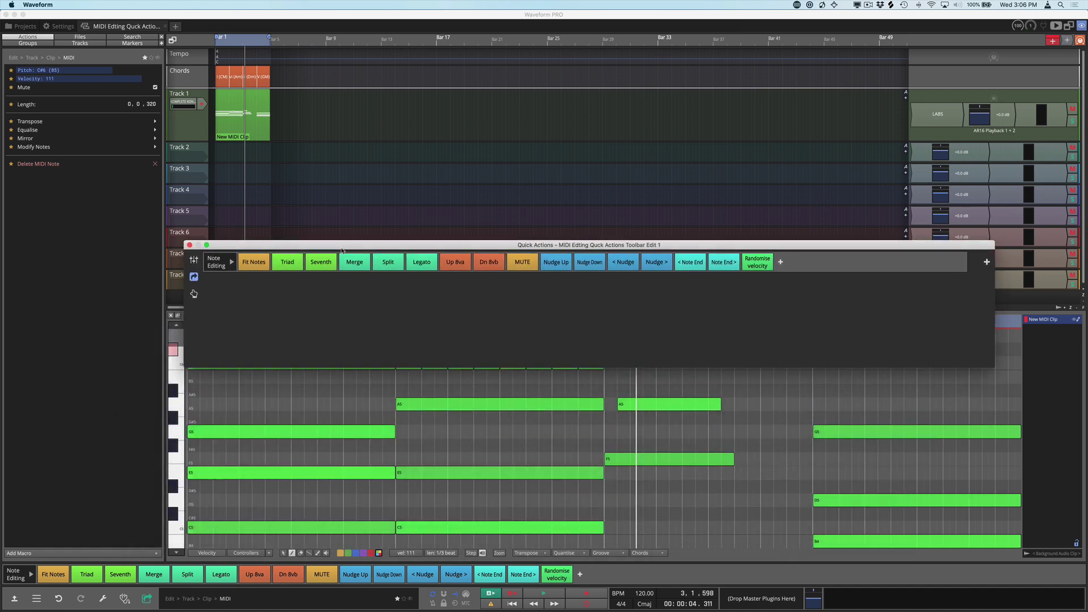
left_click(231, 264)
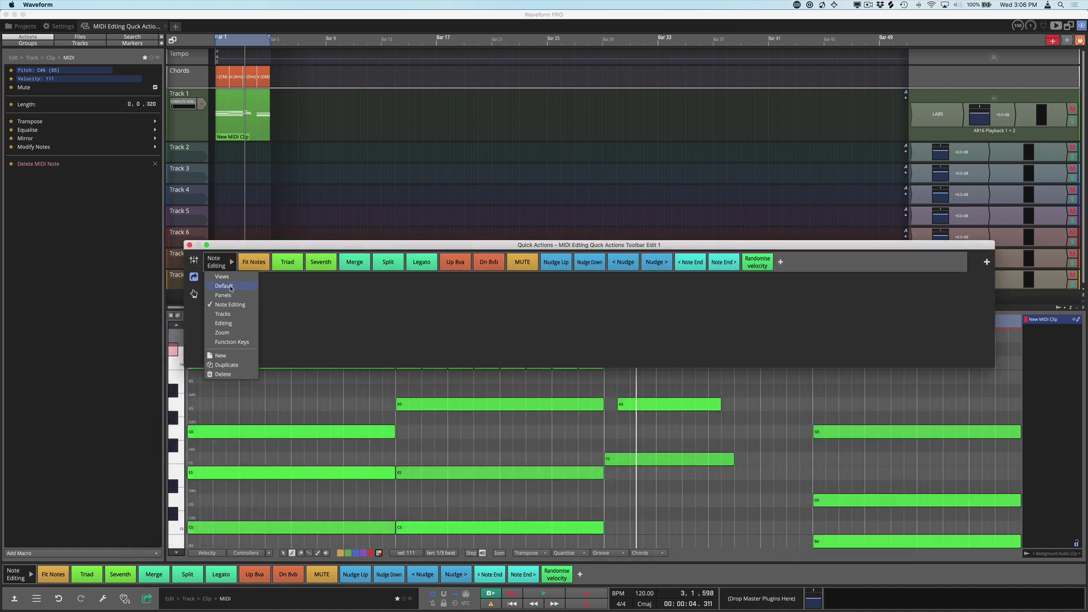
left_click(224, 285)
left_click(221, 262)
left_click(227, 315)
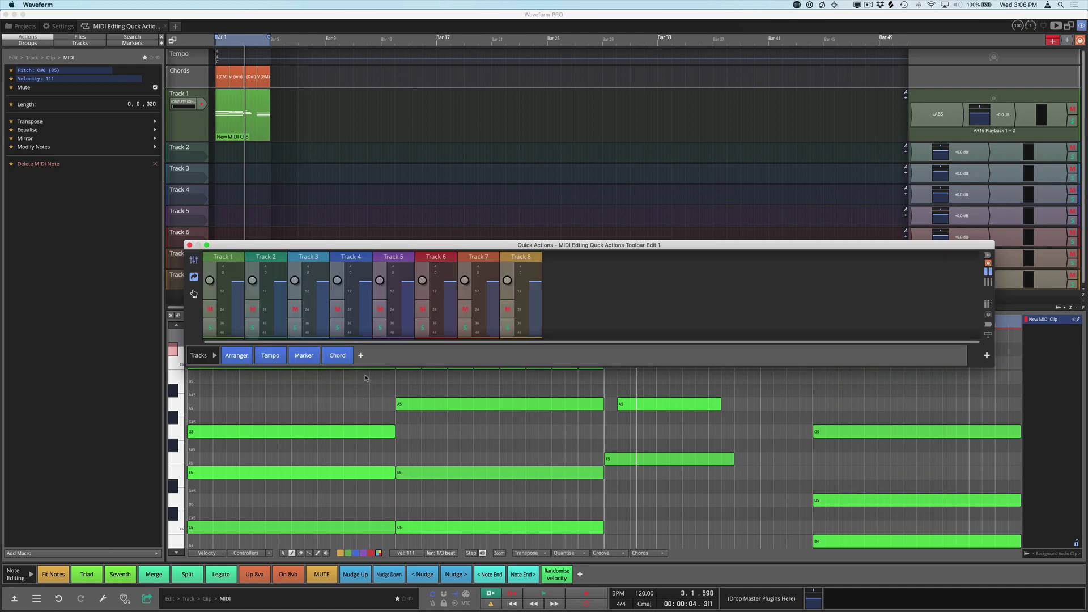
Step: Enlarge the separate Quick Actions window downwards and switch its set to Note Editing
left_click_drag(367, 369, 271, 484)
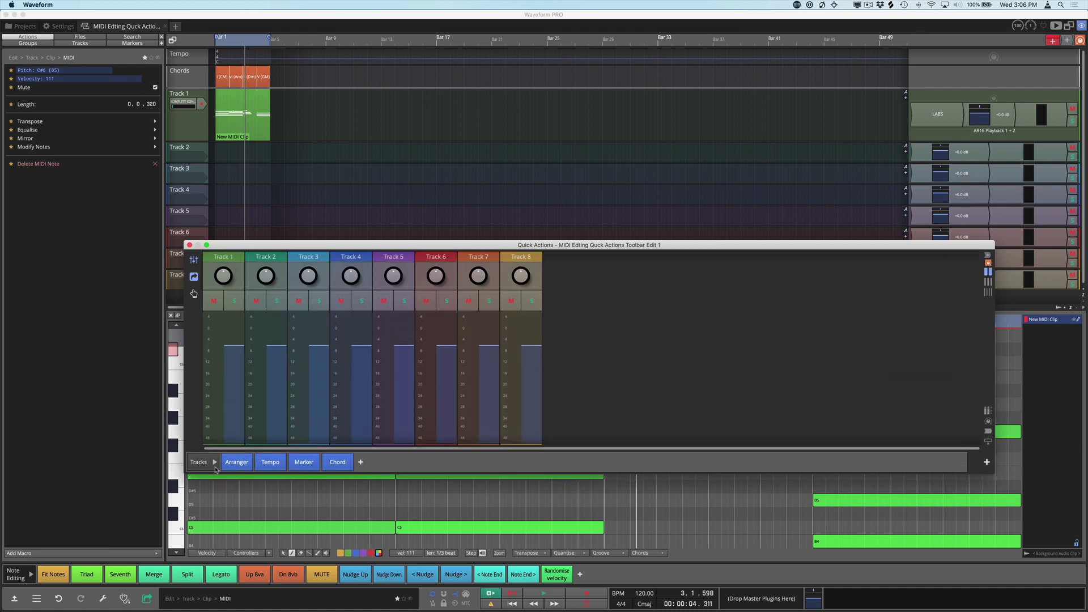
left_click(216, 466)
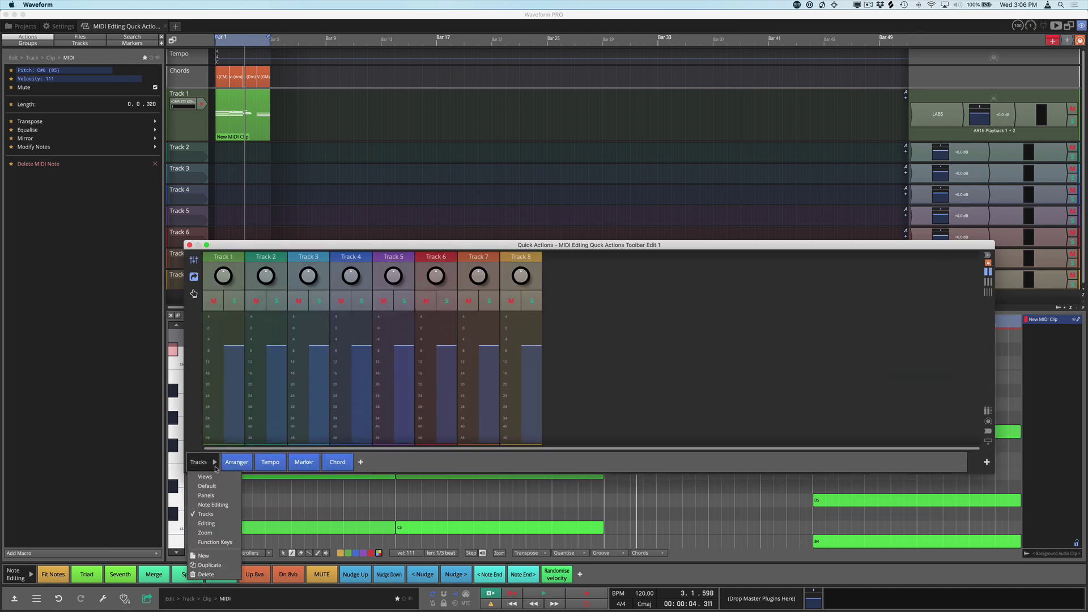
left_click(220, 505)
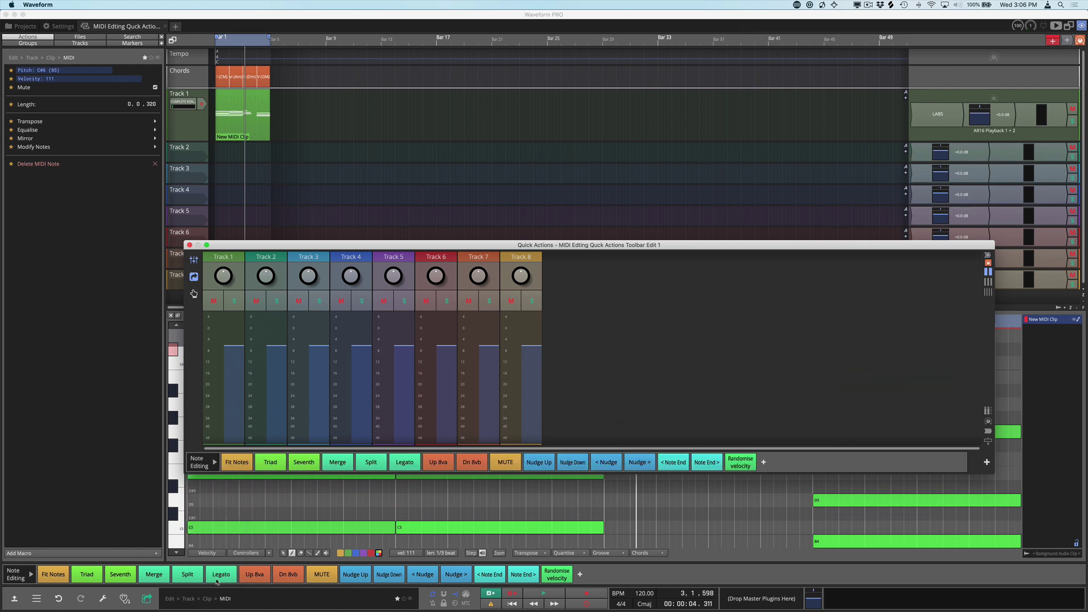
Step: Close the separate Quick Actions window and delete the stray C#6 note in bar 2 of the MIDI clip
left_click(190, 244)
double_click(468, 350)
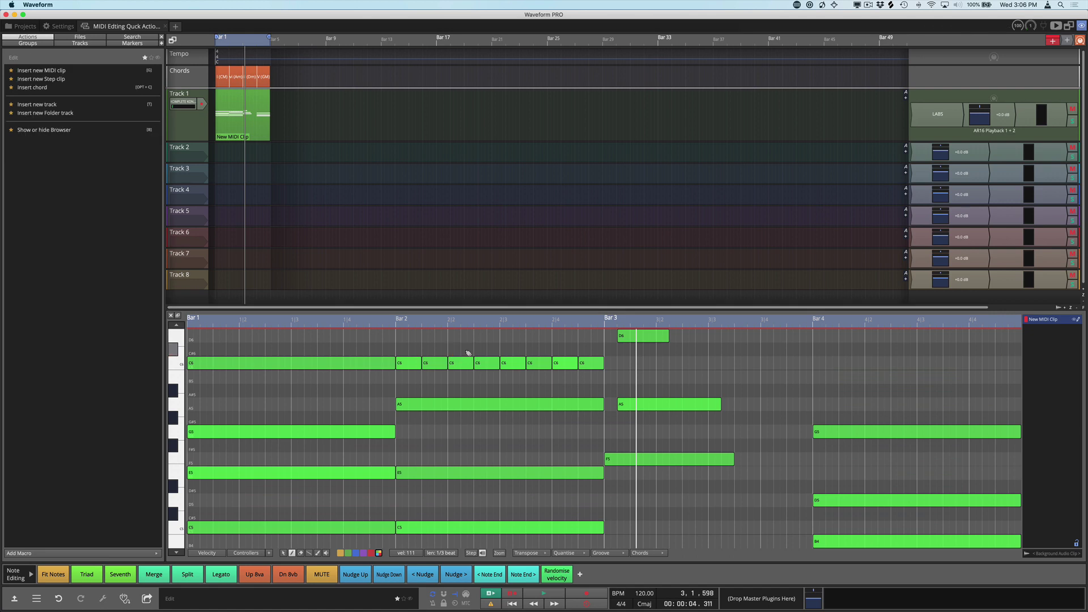